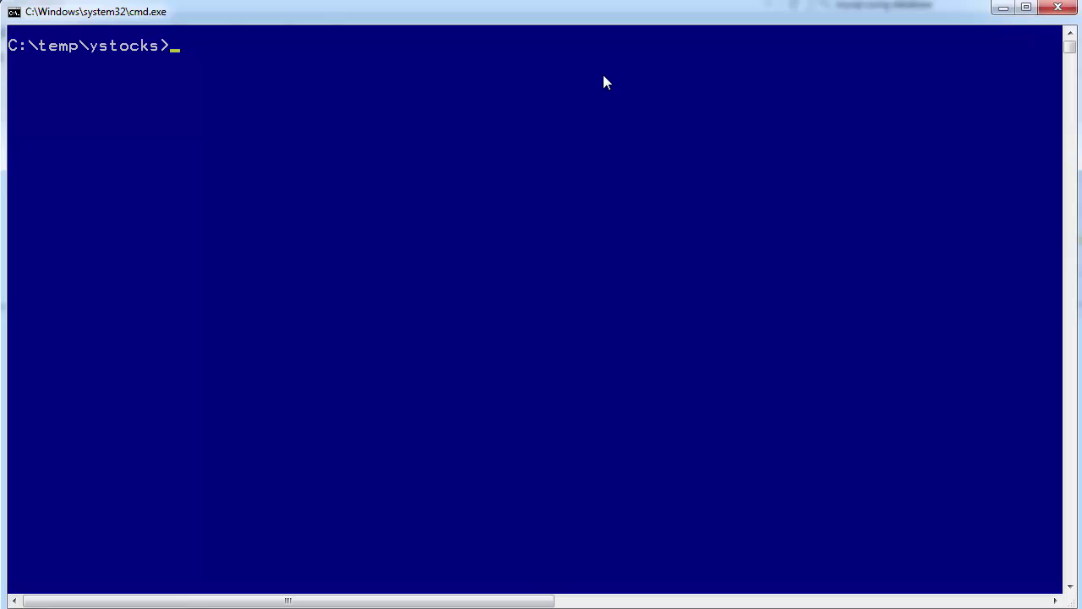
# Bring up the C:\temp\ystocks folder in Explorer and nudge its window slightly upward
pyautogui.hotkey('alt', 'Tab')
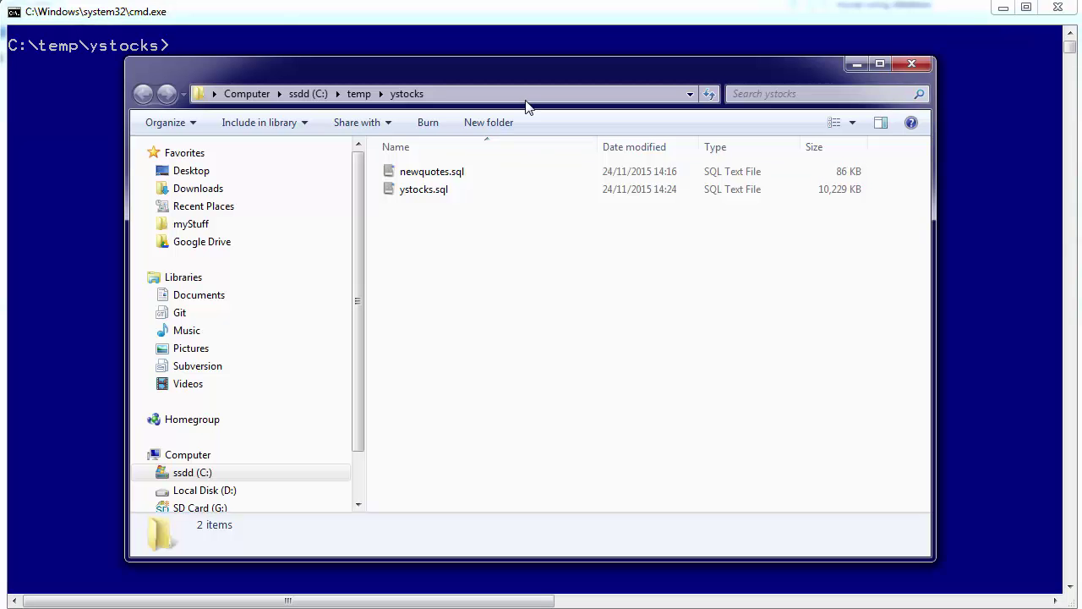
pyautogui.moveTo(511, 78); pyautogui.dragTo(510, 73)
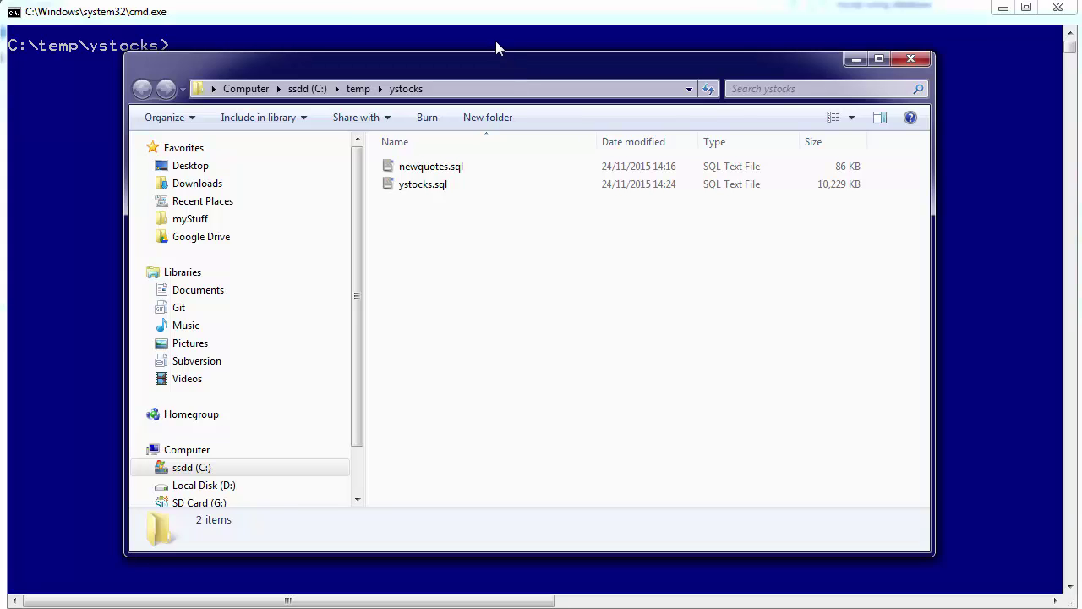
# In the MySQL monitor as root, create the database ystock, then exit
pyautogui.click(496, 40)
pyautogui.write('mysql -u roo')
pyautogui.write('t')
pyautogui.press('Return')
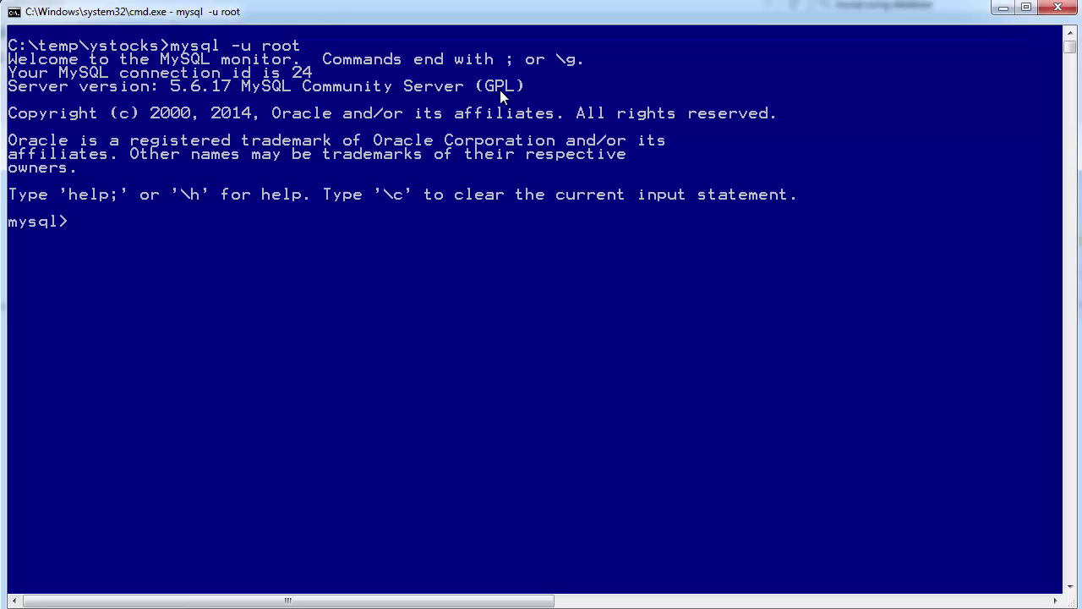
pyautogui.write('create DATABASE ystock;')
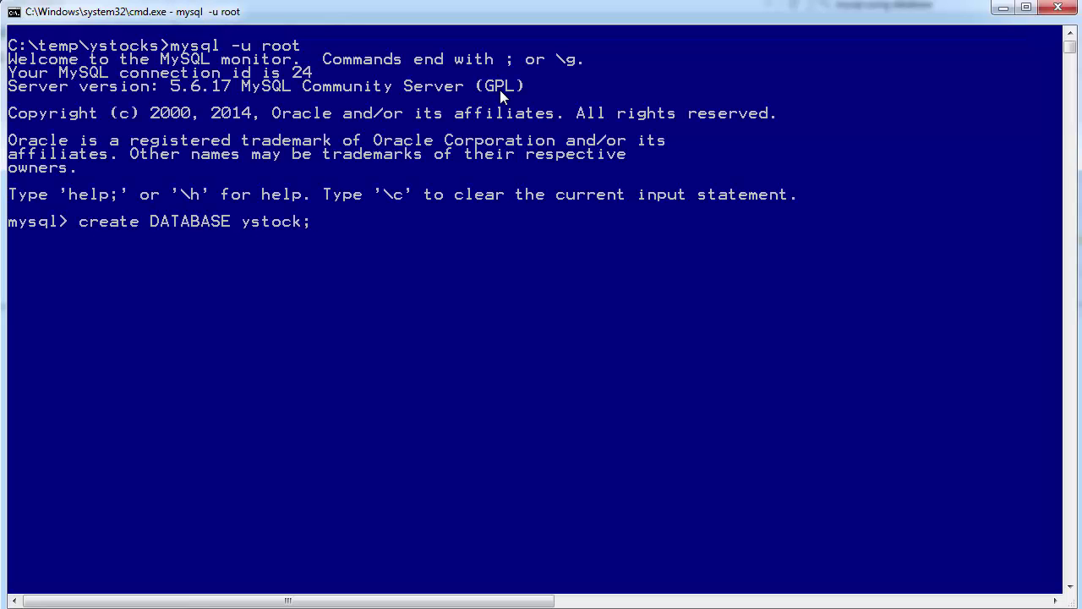
pyautogui.press('Return')
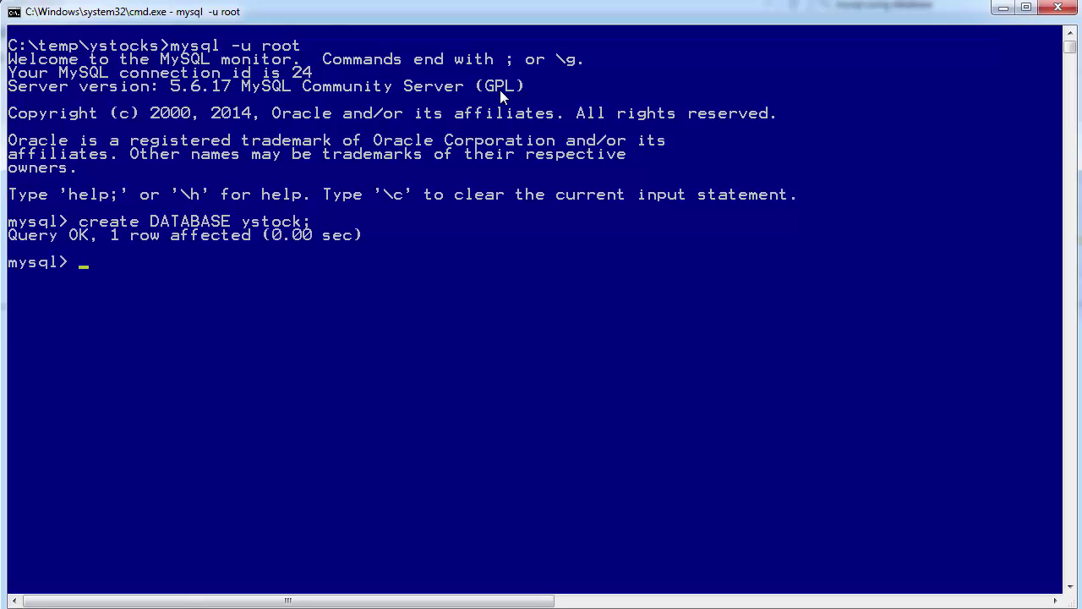
pyautogui.write('exit;')
pyautogui.press('Return')
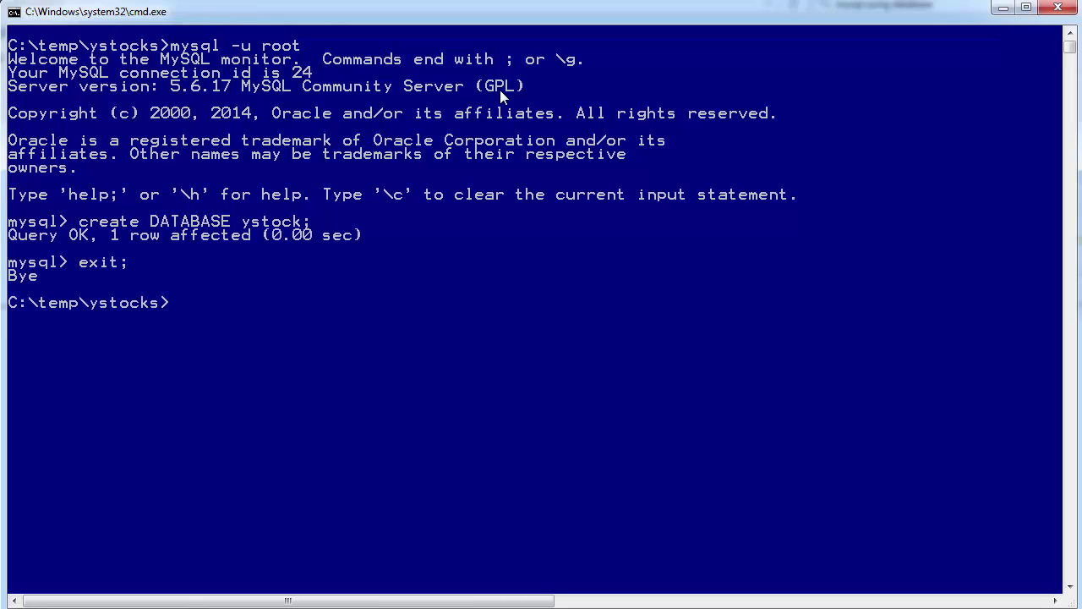
# Import ystocks.sql into the ystock database with mysql -u root ystock < ystocks.sql
pyautogui.write('mysql -u root ystock')
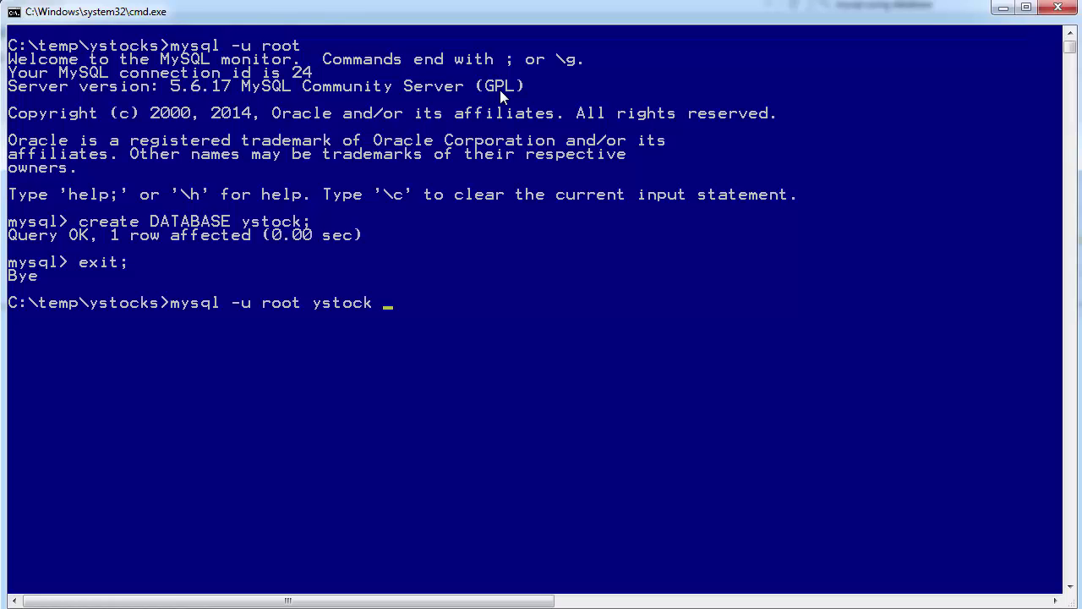
pyautogui.write(' < ystocks.sql')
pyautogui.press('Return')
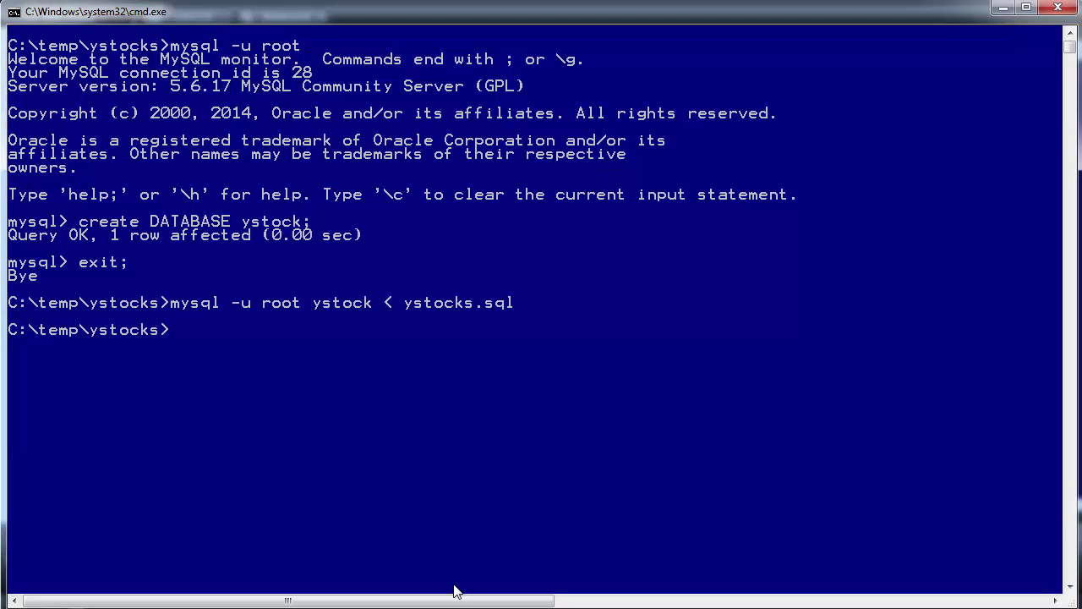
pyautogui.click(449, 586)
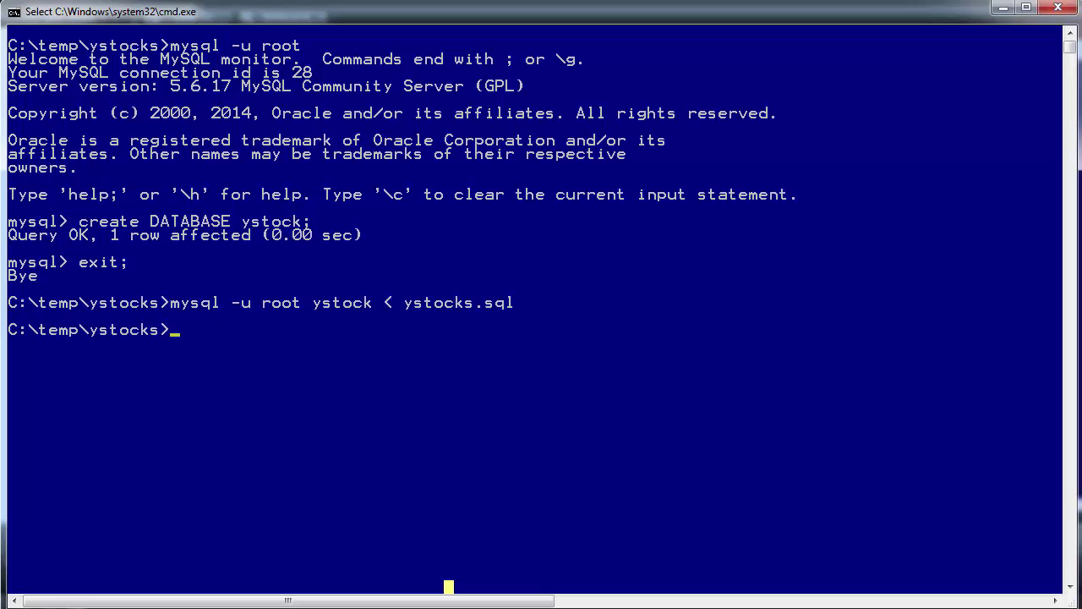
# Connect to the ystock database as root and list its tables
pyautogui.write('mysql -u')
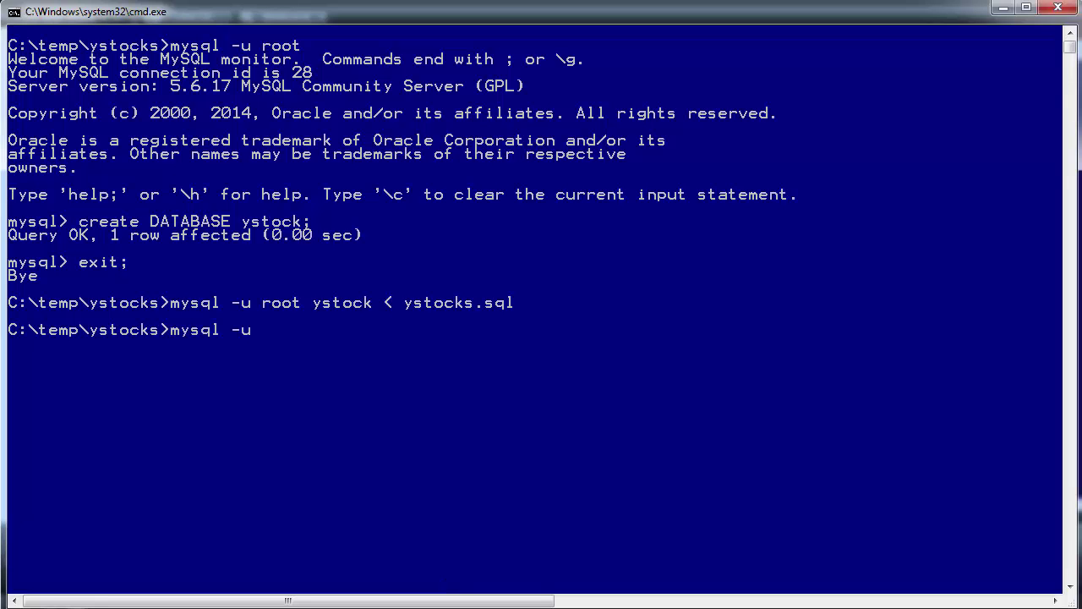
pyautogui.write(' root ystoc')
pyautogui.write('k')
pyautogui.press('Return')
pyautogui.write('show')
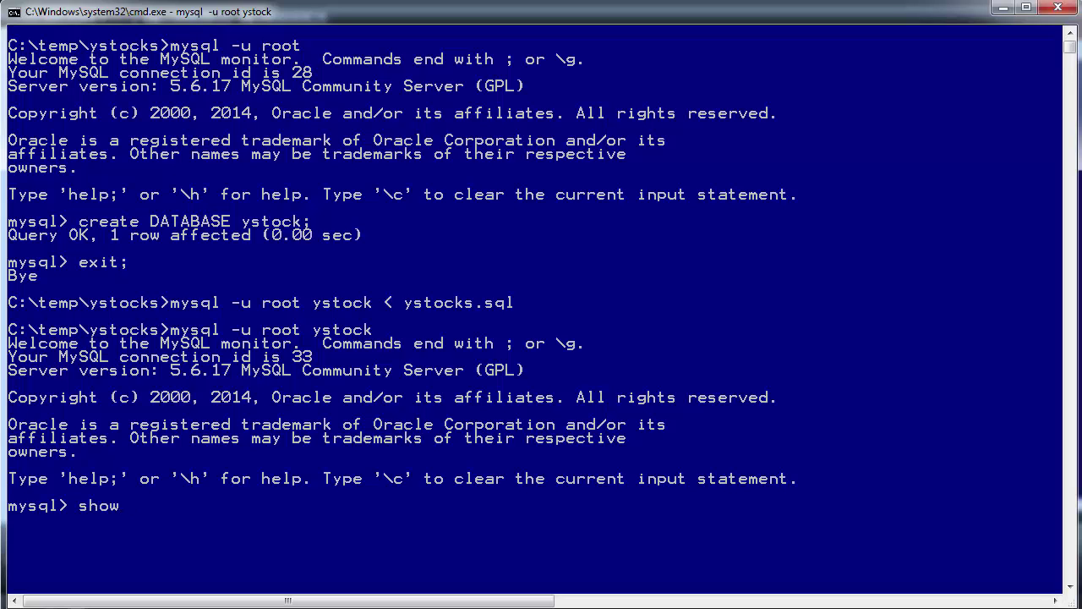
pyautogui.write(' tables;')
pyautogui.press('Return')
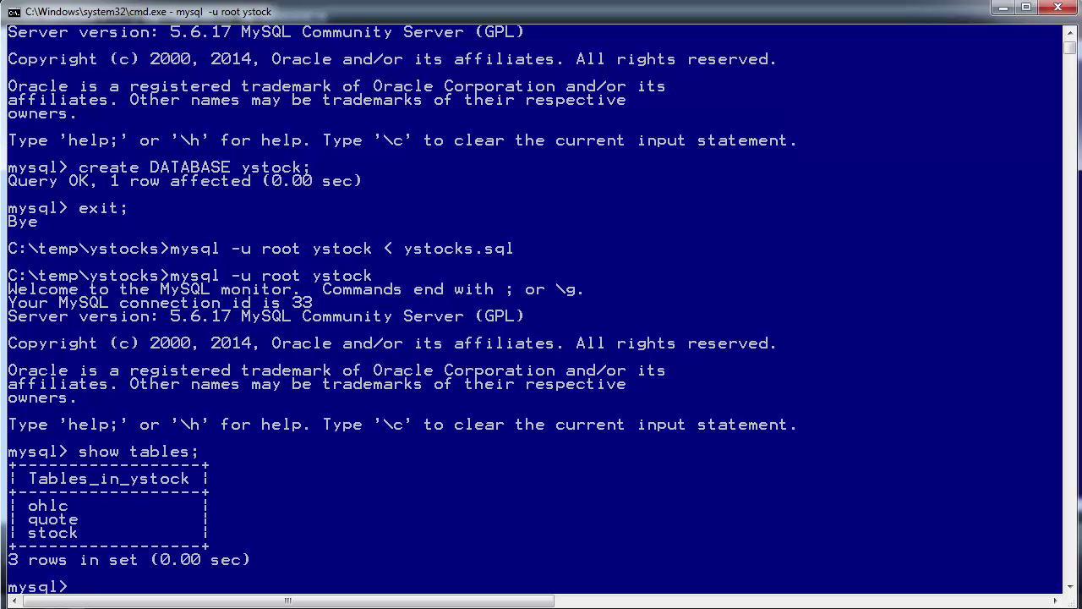
# Select all rows from the stock table, then from ohlc, stopping the long listing
pyautogui.write('select * from stock;')
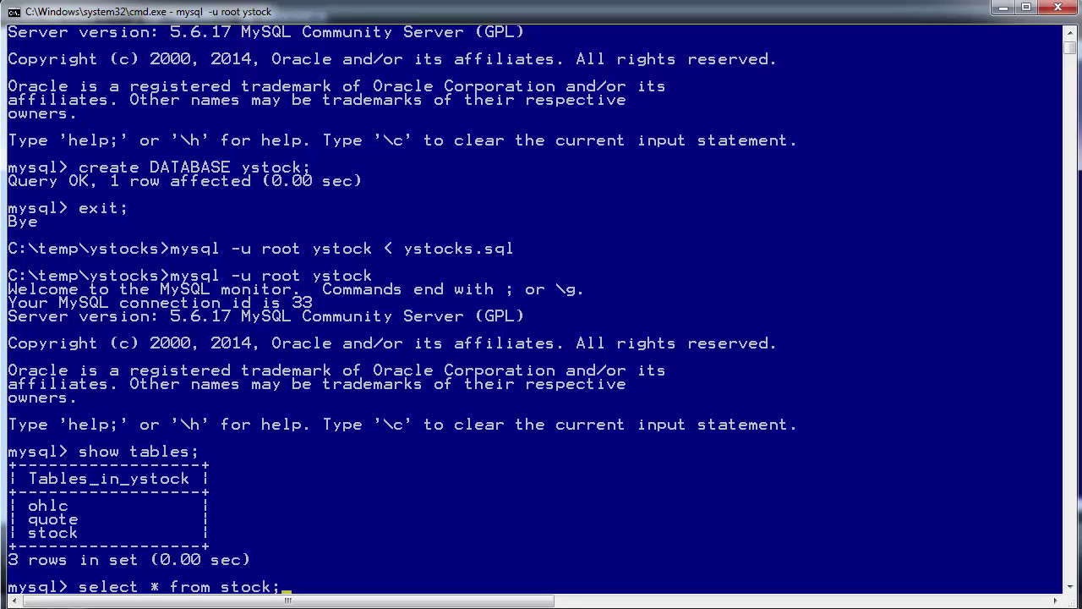
pyautogui.press('Return')
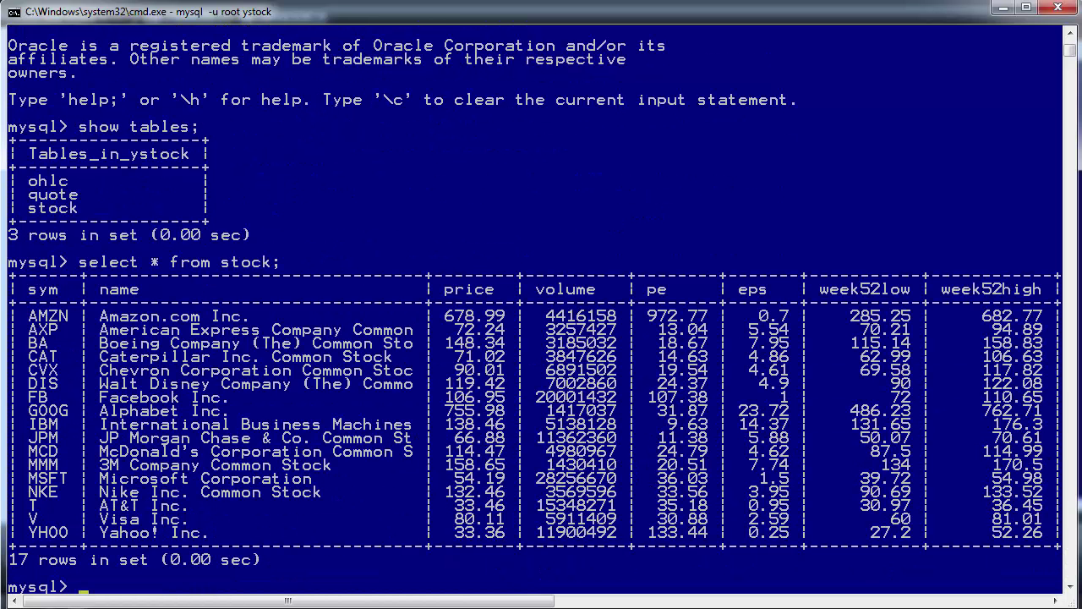
pyautogui.press('Up')
pyautogui.press('Left')
pyautogui.press('BackSpace')
pyautogui.press('BackSpace')
pyautogui.press('BackSpace')
pyautogui.press('BackSpace')
pyautogui.press('BackSpace')
pyautogui.write('ohlc')
pyautogui.press('Return')
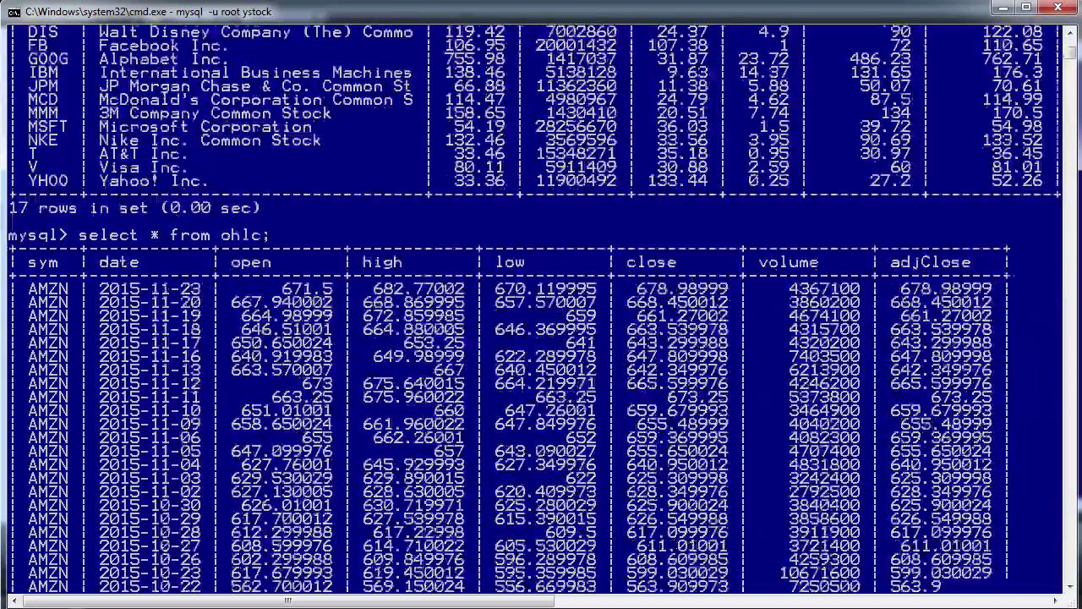
pyautogui.hotkey('ctrl', 'c')
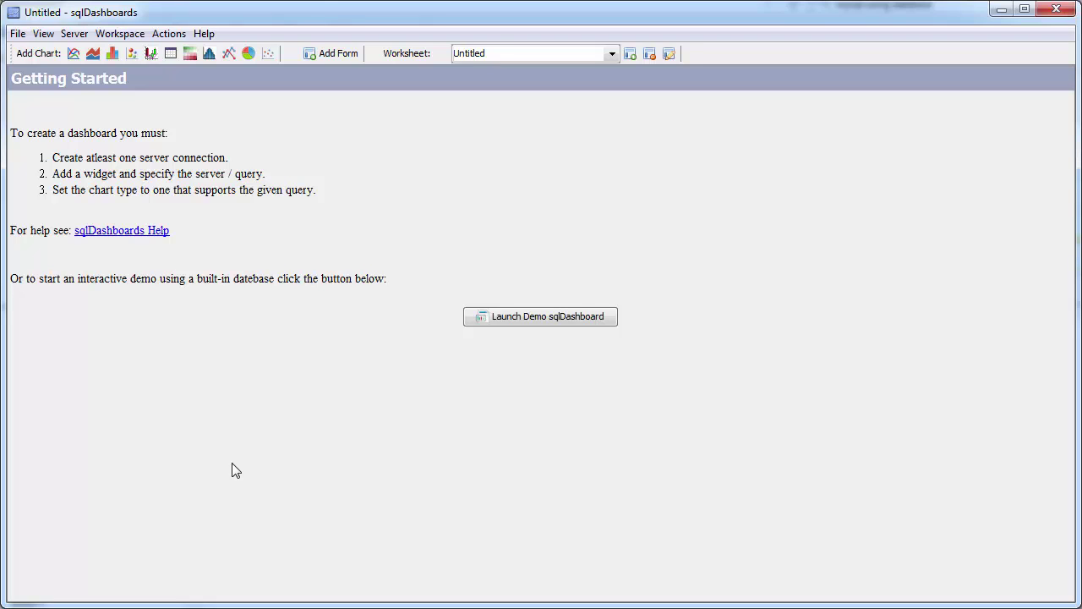
# Add a MYSQL server connection for database ystock, test it successfully, and save it
pyautogui.click(73, 34)
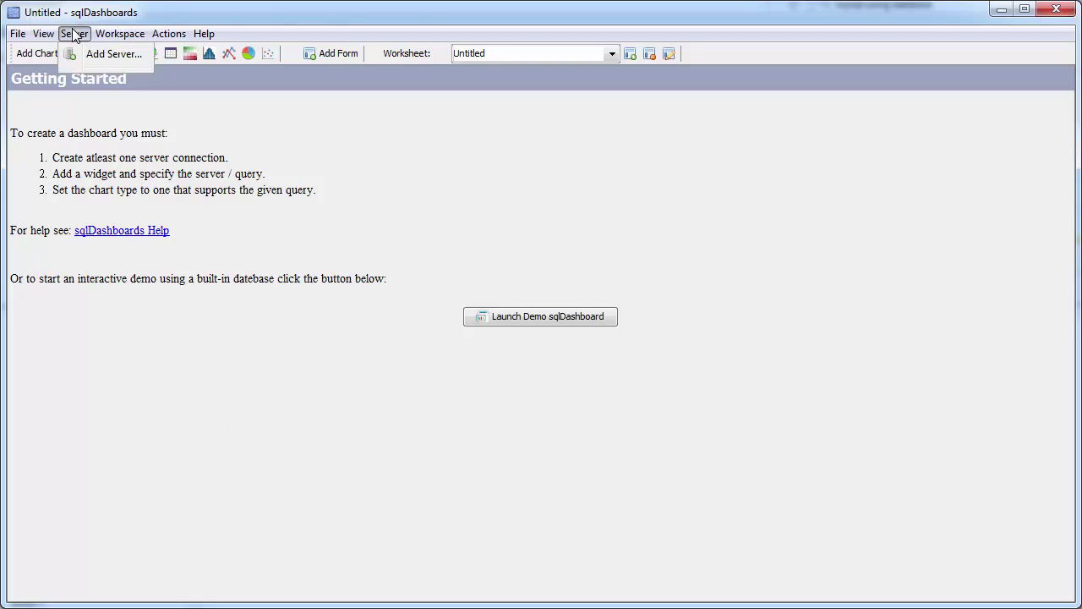
pyautogui.click(97, 59)
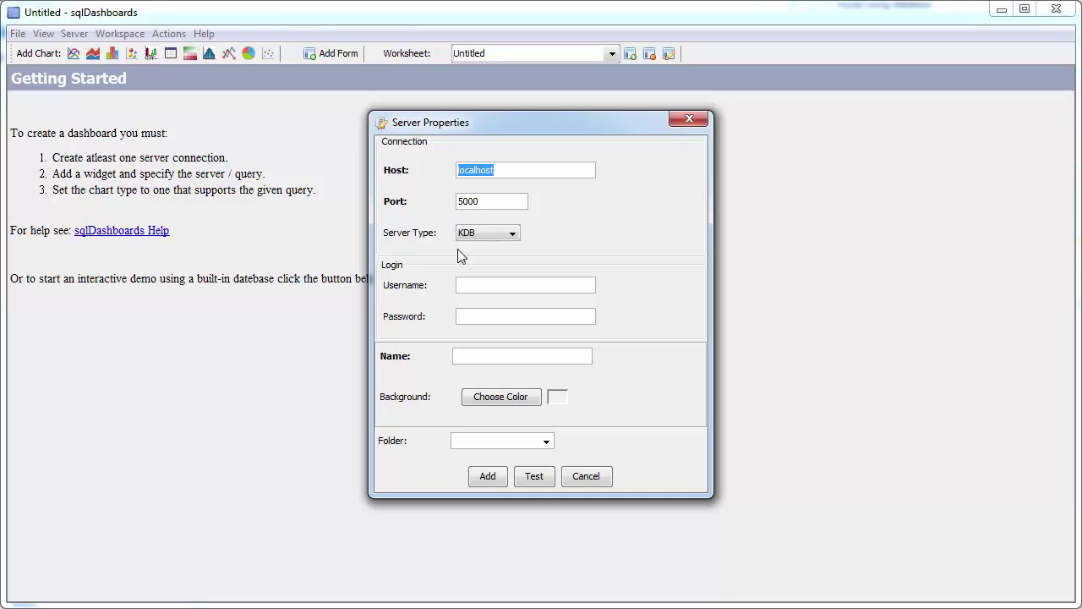
pyautogui.click(495, 236)
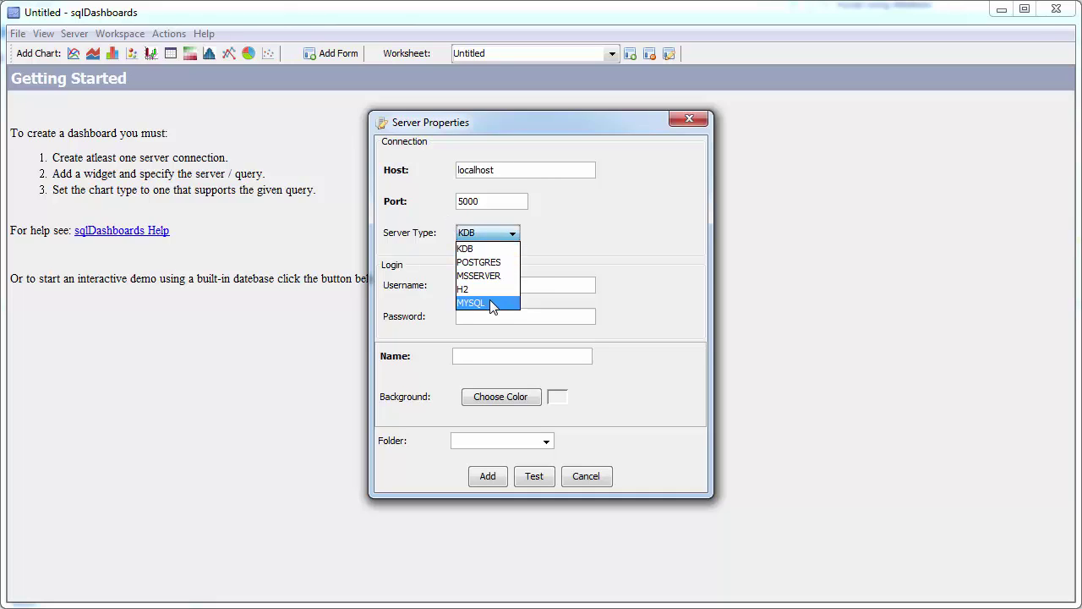
pyautogui.click(488, 302)
pyautogui.click(484, 254)
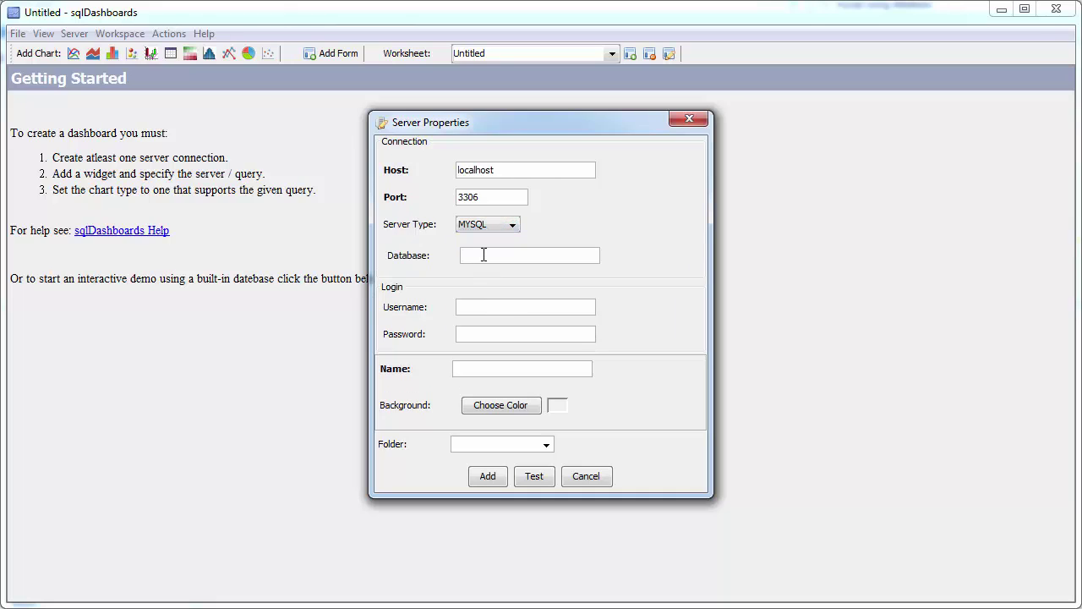
pyautogui.write('ystock')
pyautogui.write('root')
pyautogui.click(551, 476)
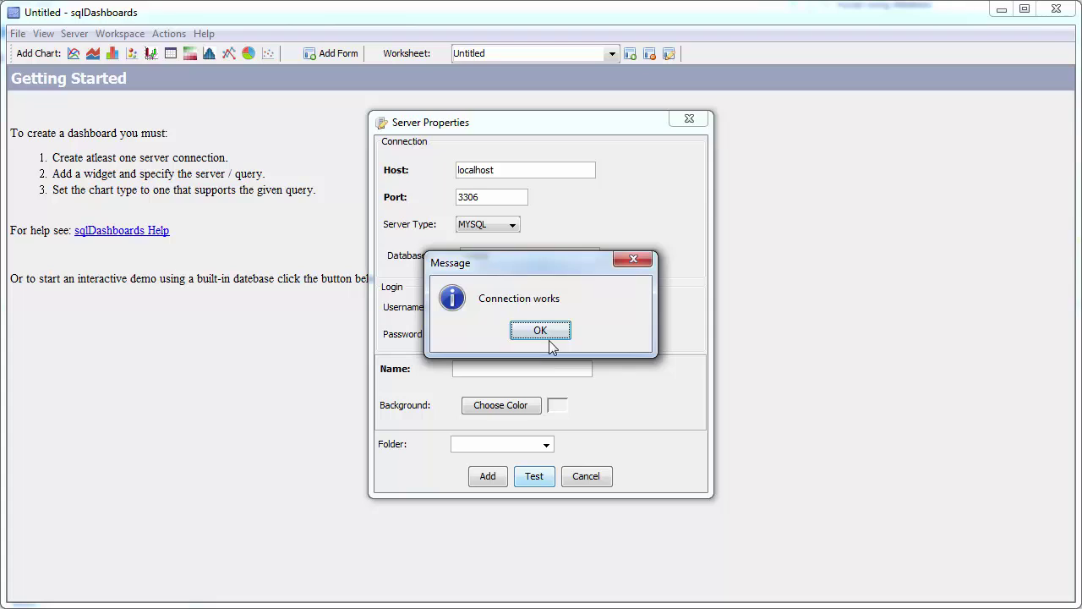
pyautogui.click(540, 331)
pyautogui.click(487, 476)
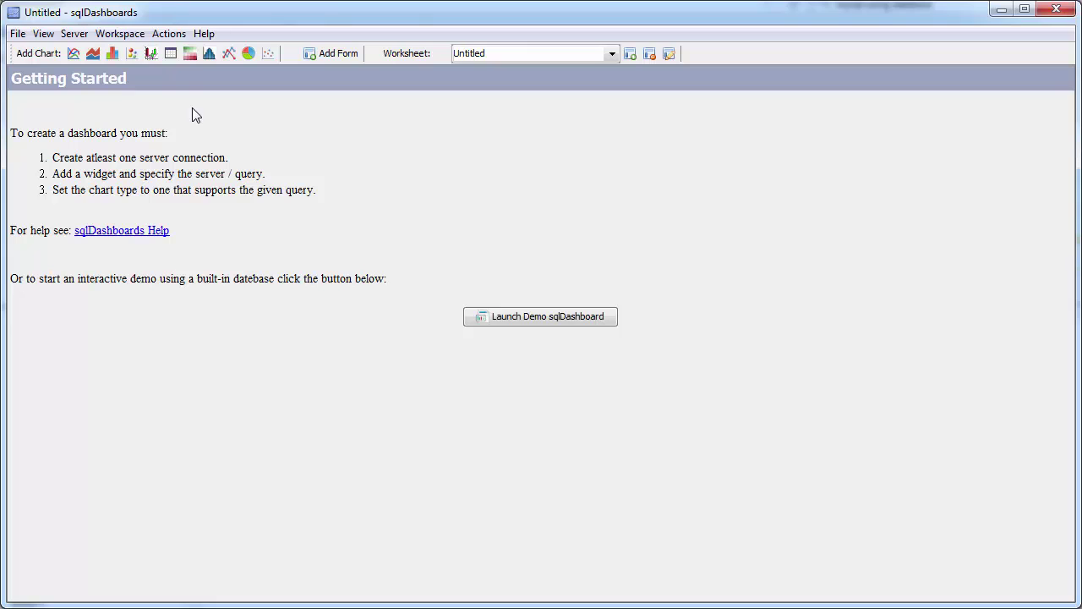
# Add a data table with the query SELECT * FROM STOCK WHERE sym='AMZN';
pyautogui.click(126, 36)
pyautogui.moveTo(163, 40)
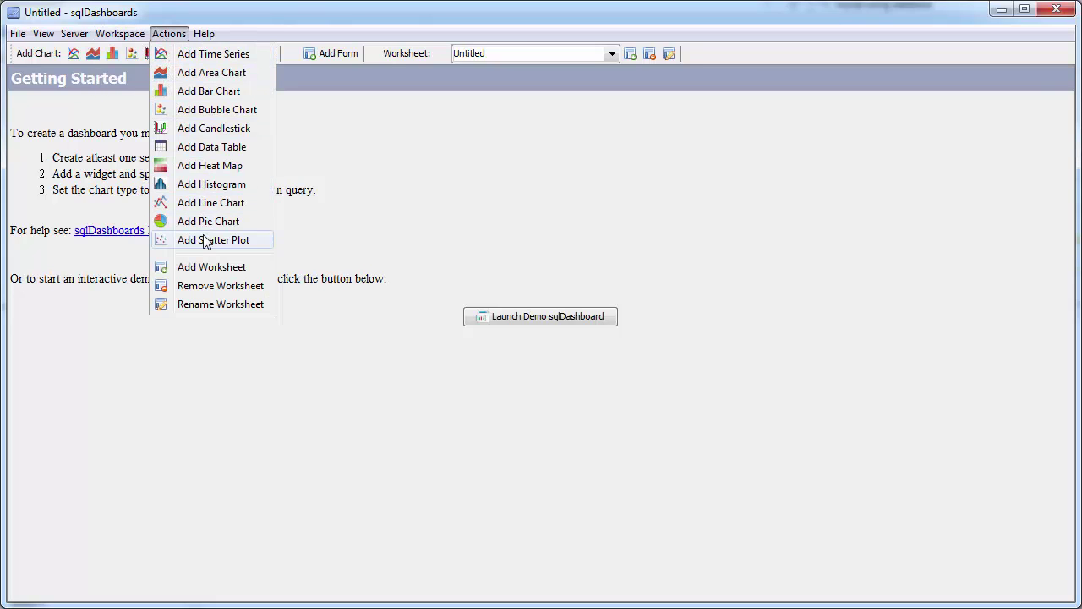
pyautogui.click(227, 152)
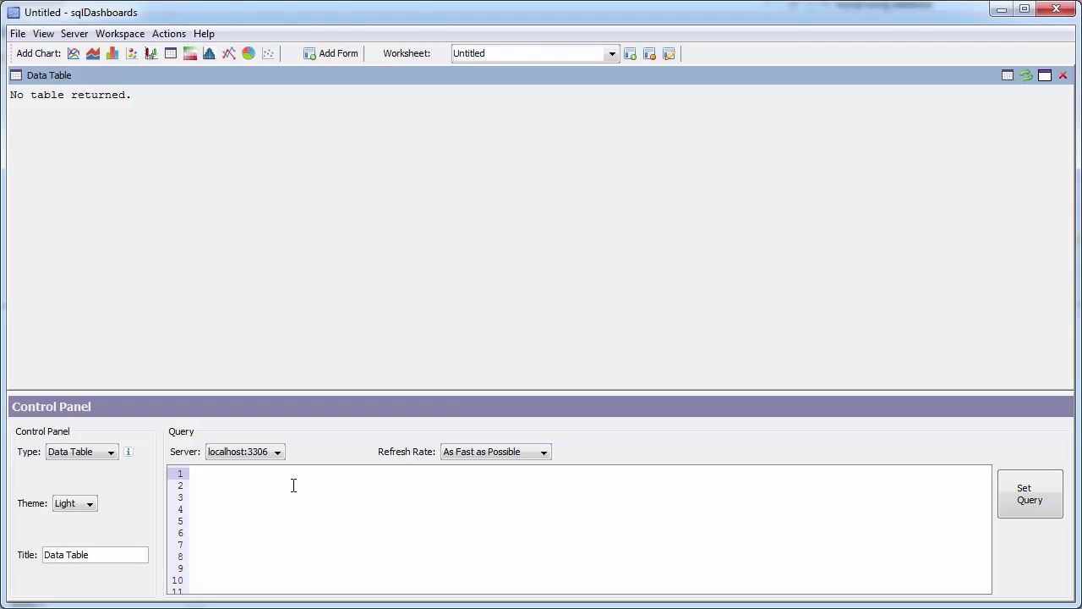
pyautogui.write('SELECT * FROM STOCK;')
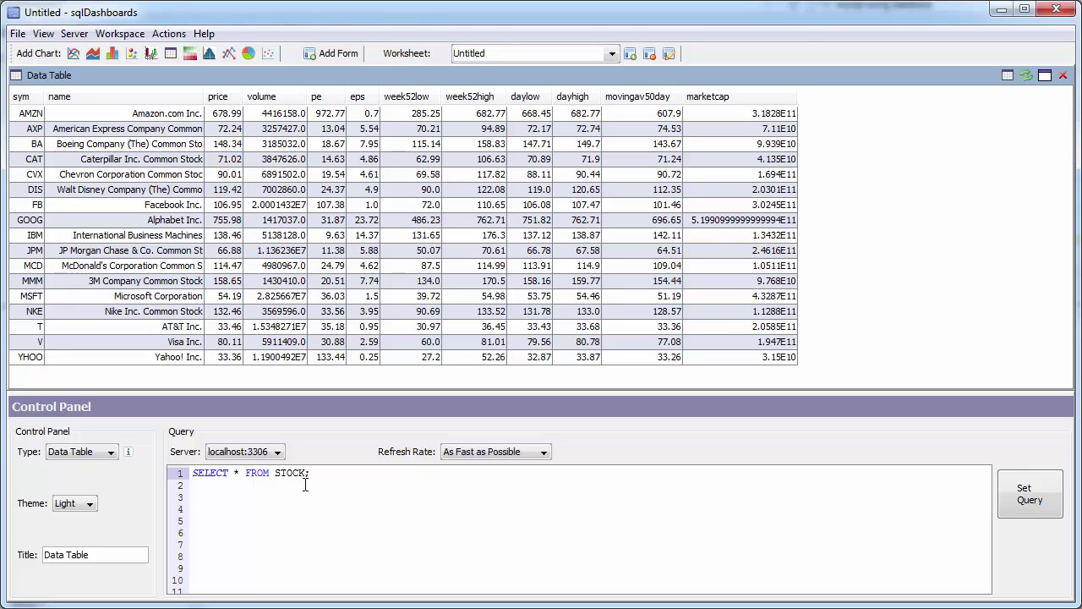
pyautogui.click(306, 480)
pyautogui.write("WHERE sym='AMZN'")
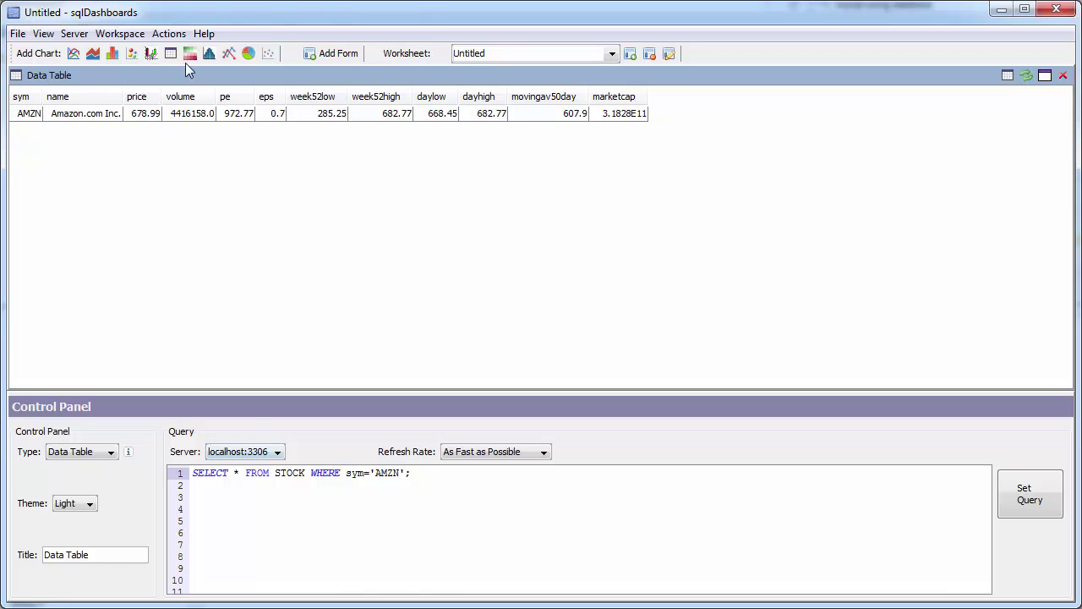
# Add a Time Series chart with the query SELECT date,adjClose from ohlc where sym='AMZN';
pyautogui.click(180, 35)
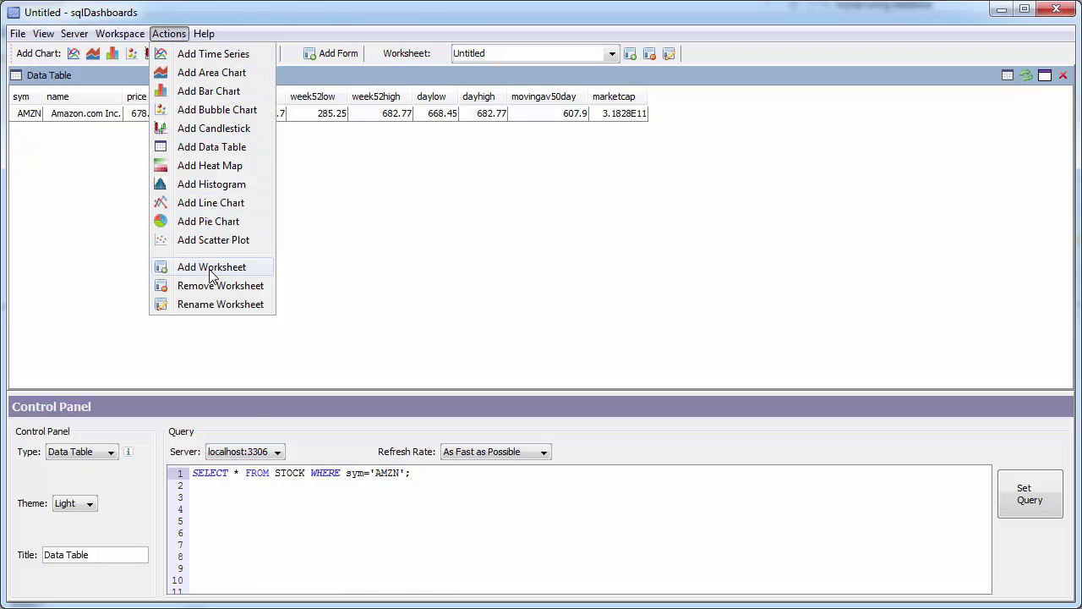
pyautogui.click(380, 231)
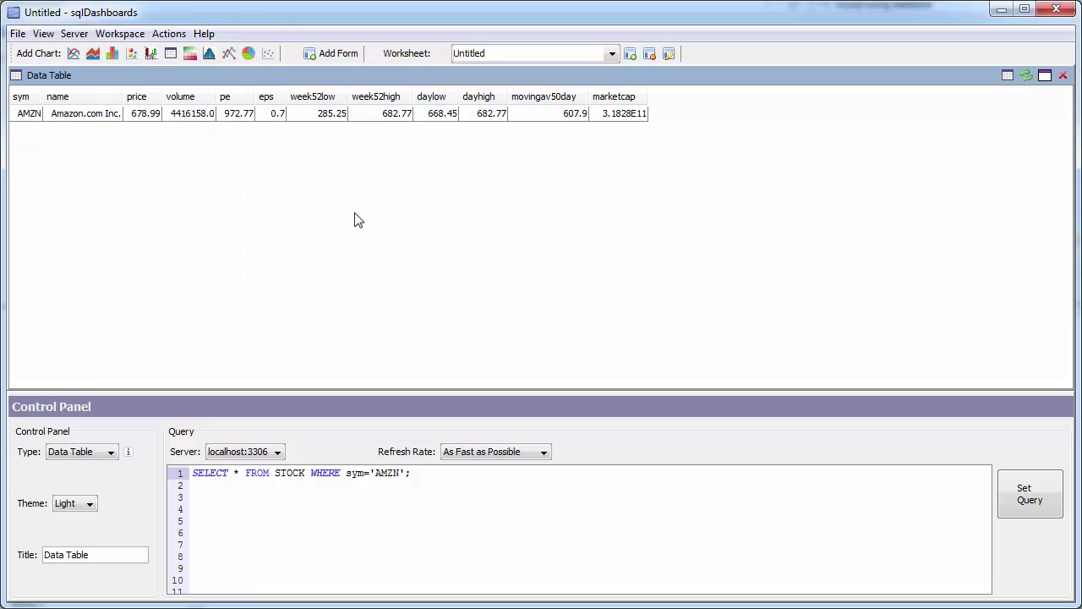
pyautogui.click(77, 52)
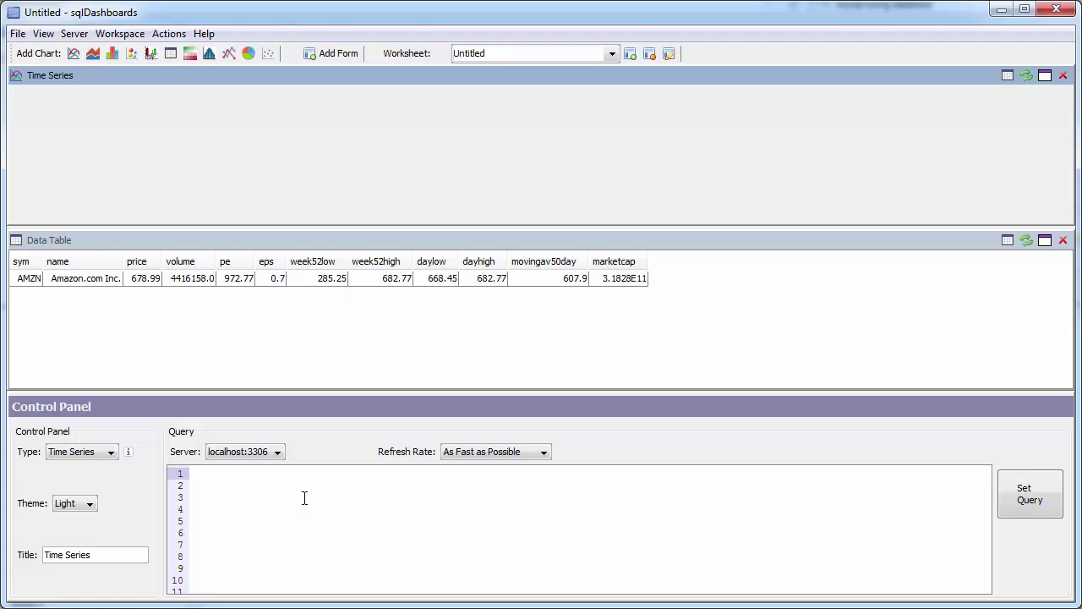
pyautogui.write('SELECT date,adjClose from ohlc')
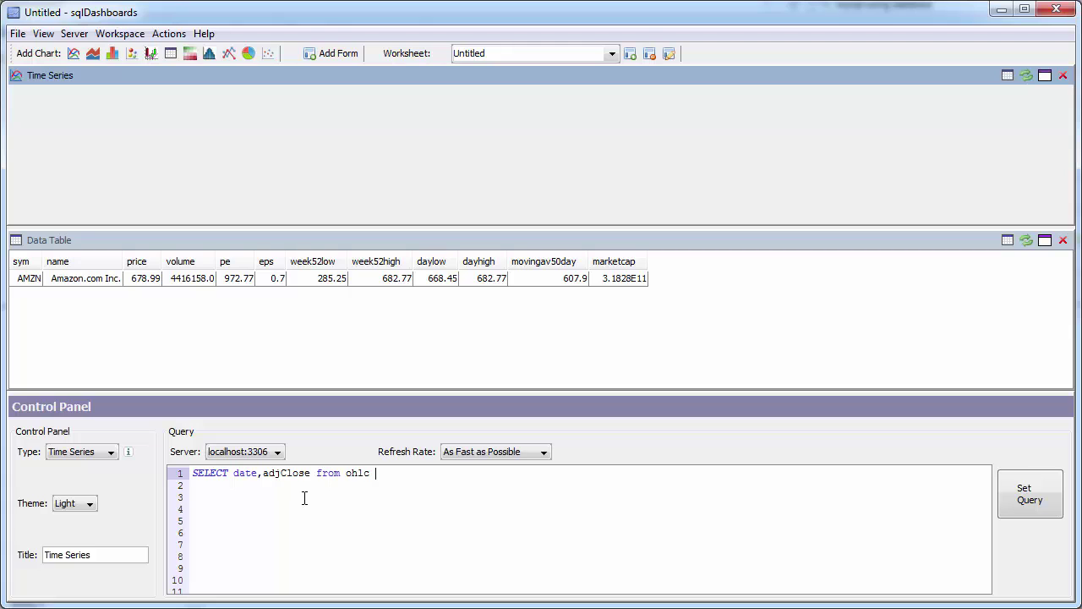
pyautogui.write(" where sym='AMZN';")
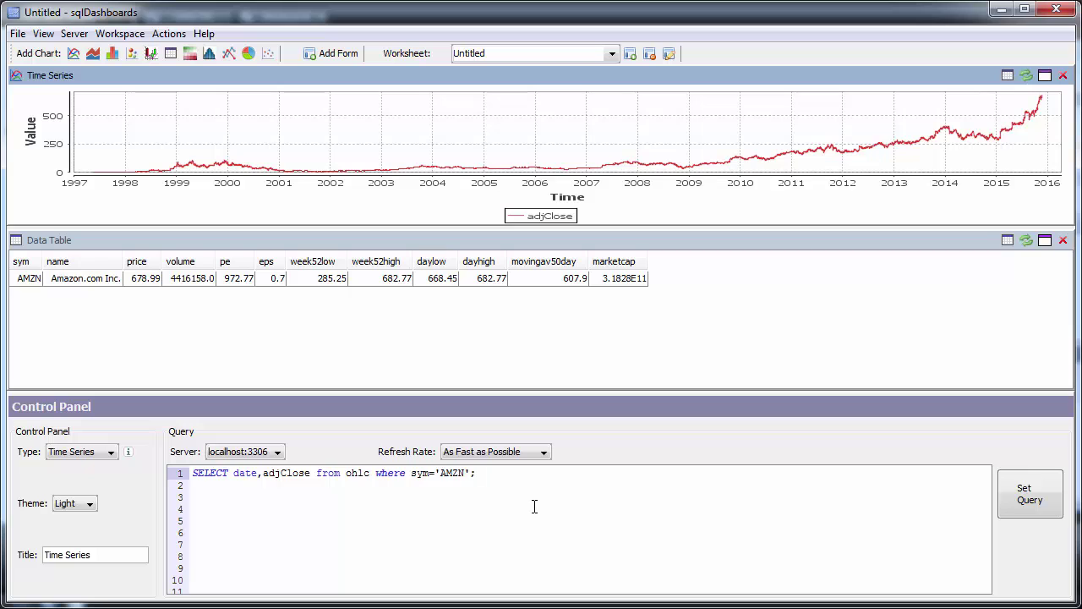
# Copy the adjClose query, enlarge the Time Series chart, and add a Candlestick chart
pyautogui.hotkey('ctrl', 'a')
pyautogui.hotkey('ctrl', 'c')
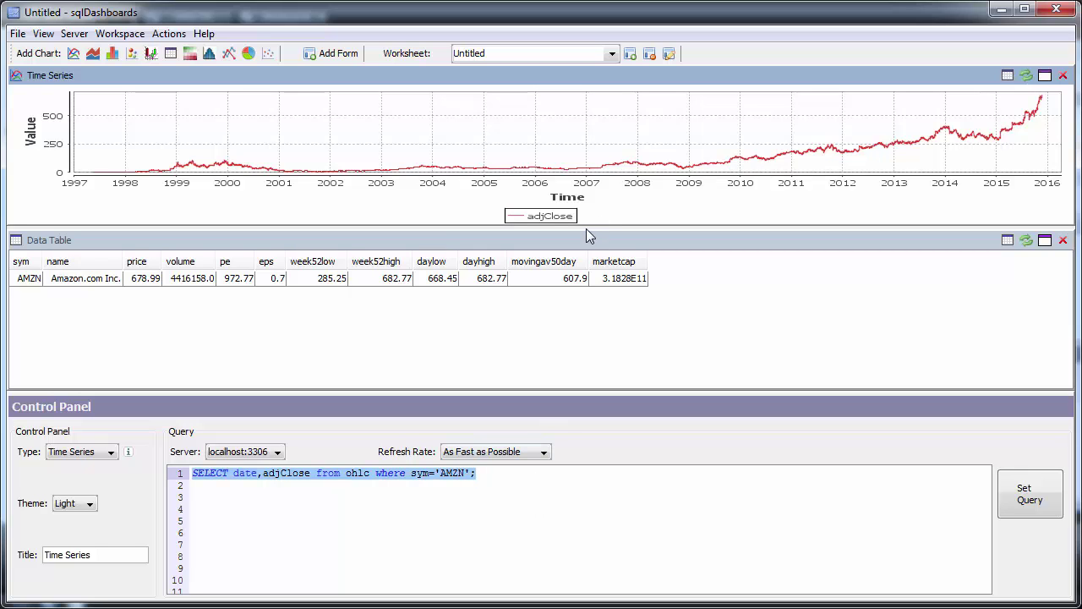
pyautogui.moveTo(587, 232); pyautogui.dragTo(606, 354)
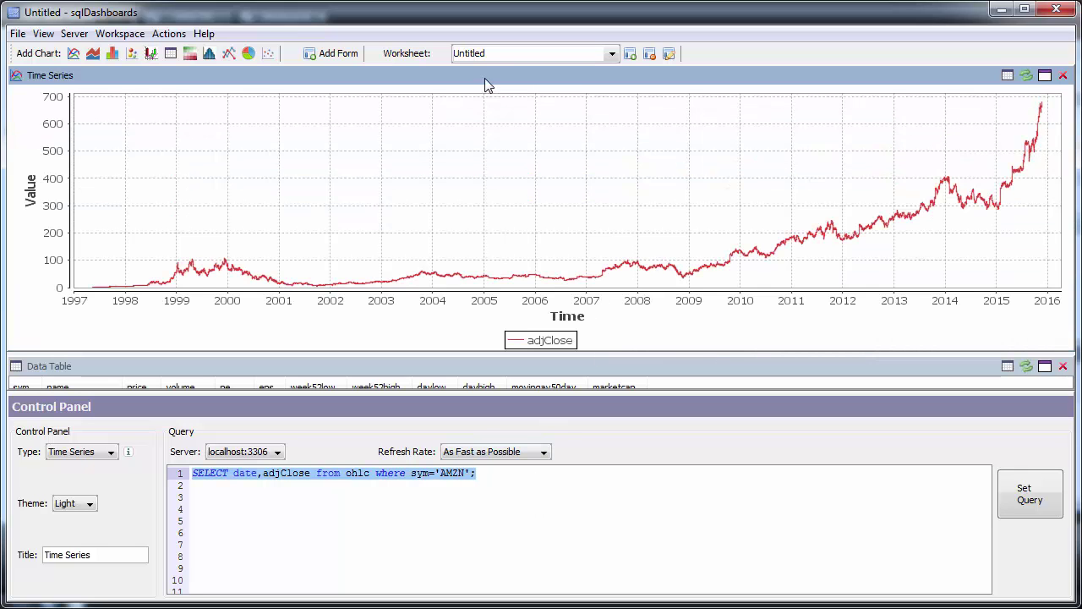
pyautogui.click(167, 36)
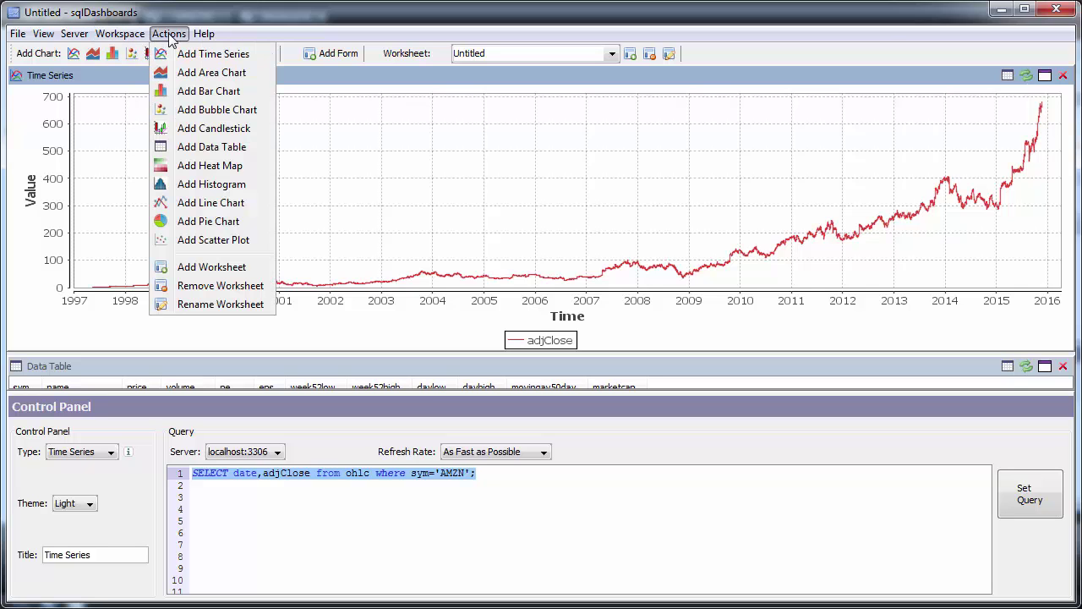
pyautogui.click(183, 134)
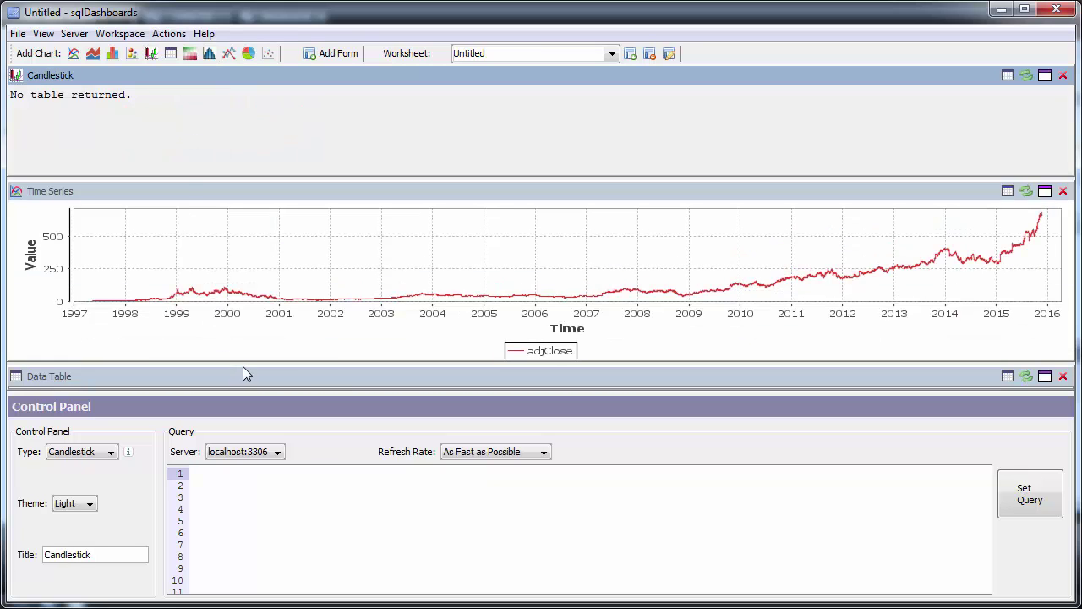
# Stack the Time Series chart as a tab with the Candlestick chart and make the panel taller
pyautogui.moveTo(243, 367); pyautogui.dragTo(237, 290)
pyautogui.moveTo(249, 242); pyautogui.dragTo(348, 175)
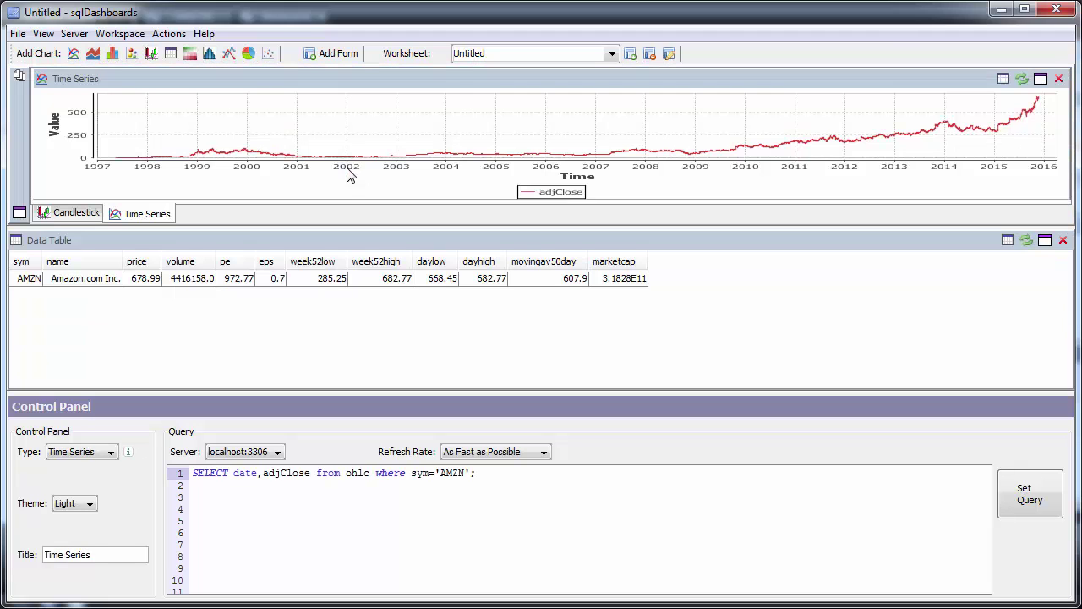
pyautogui.click(64, 219)
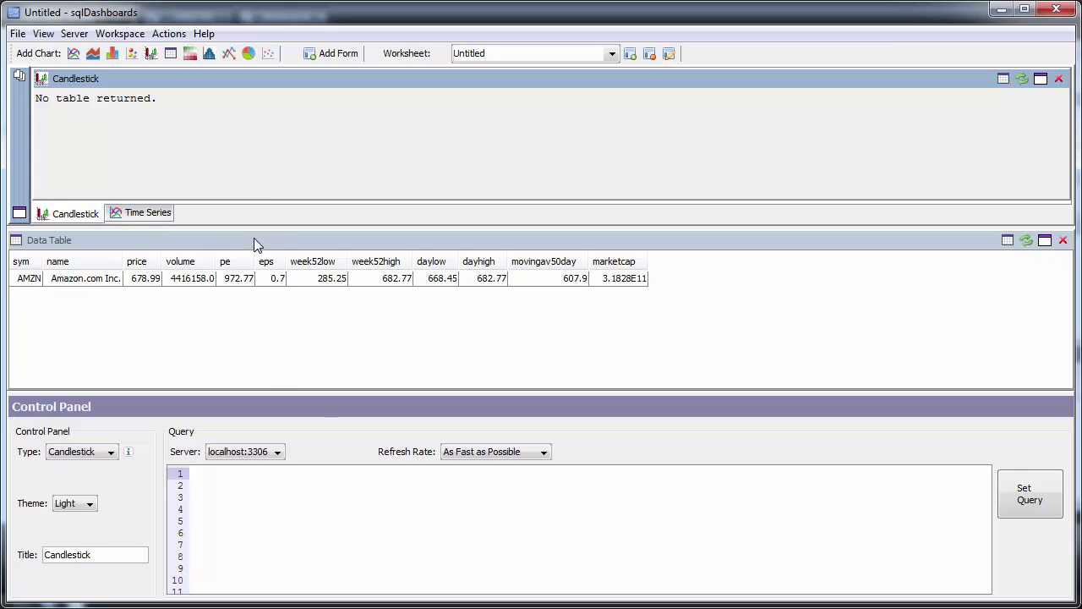
pyautogui.moveTo(263, 224); pyautogui.dragTo(265, 315)
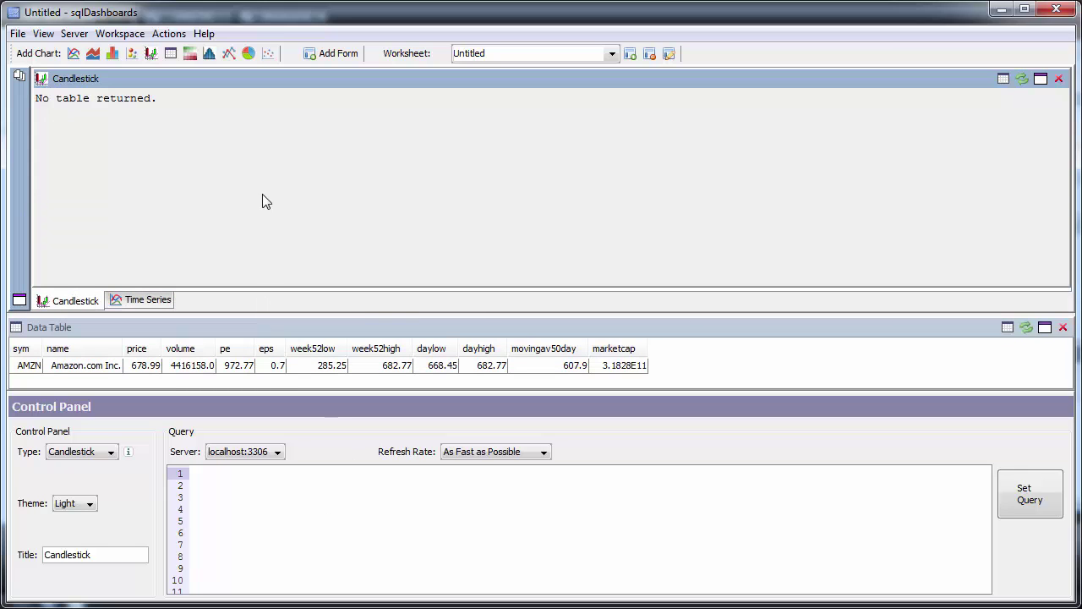
# Set the Candlestick chart's query to SELECT * from ohlc where sym='AMZN'
pyautogui.hotkey('ctrl', 'v')
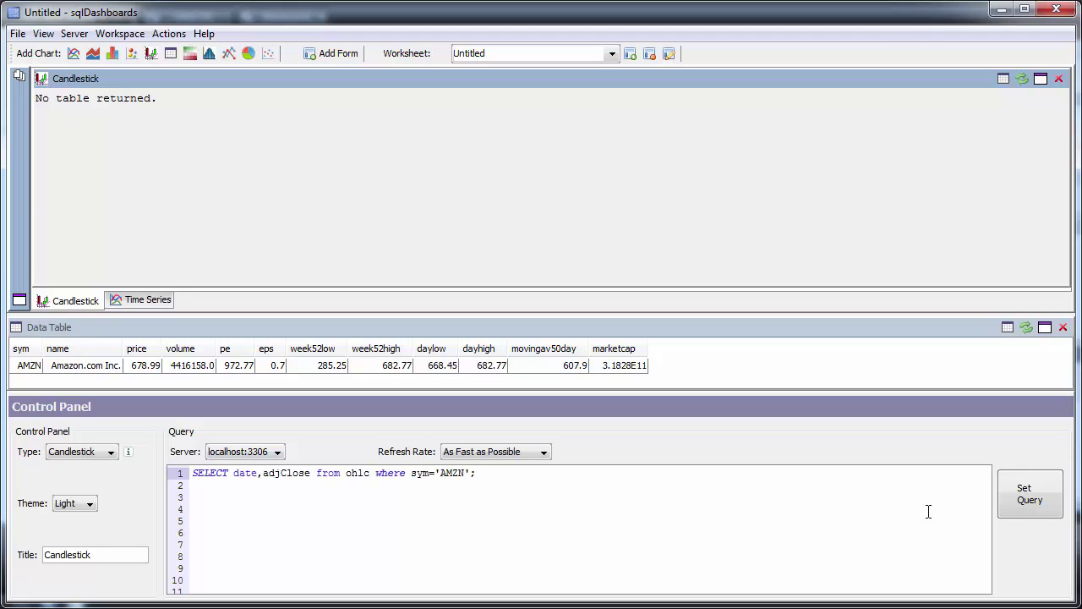
pyautogui.click(1049, 501)
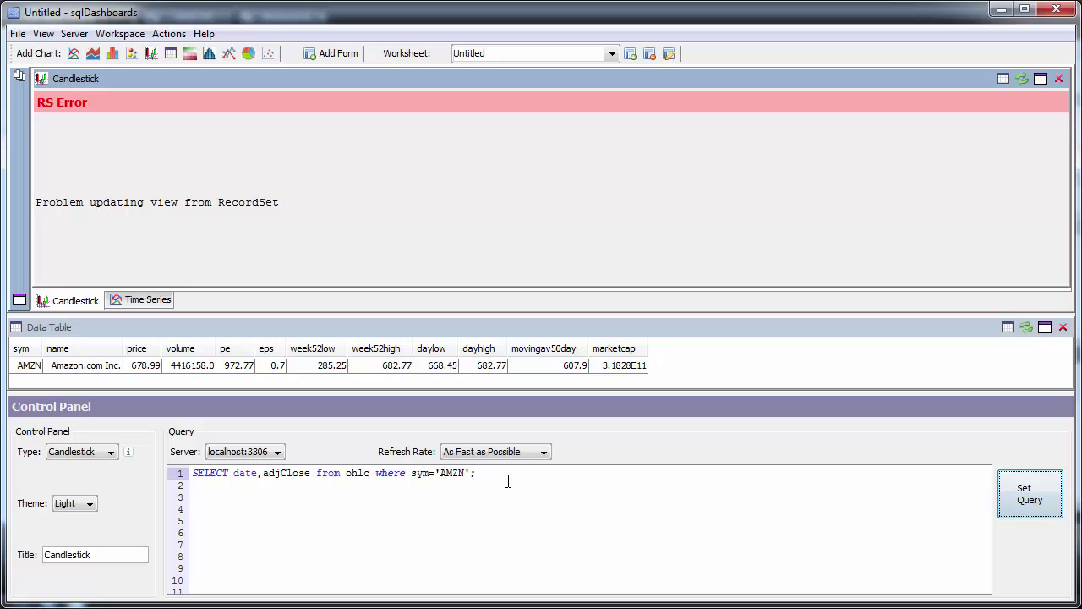
pyautogui.moveTo(132, 459)
pyautogui.click(549, 501)
pyautogui.moveTo(311, 473); pyautogui.dragTo(234, 474)
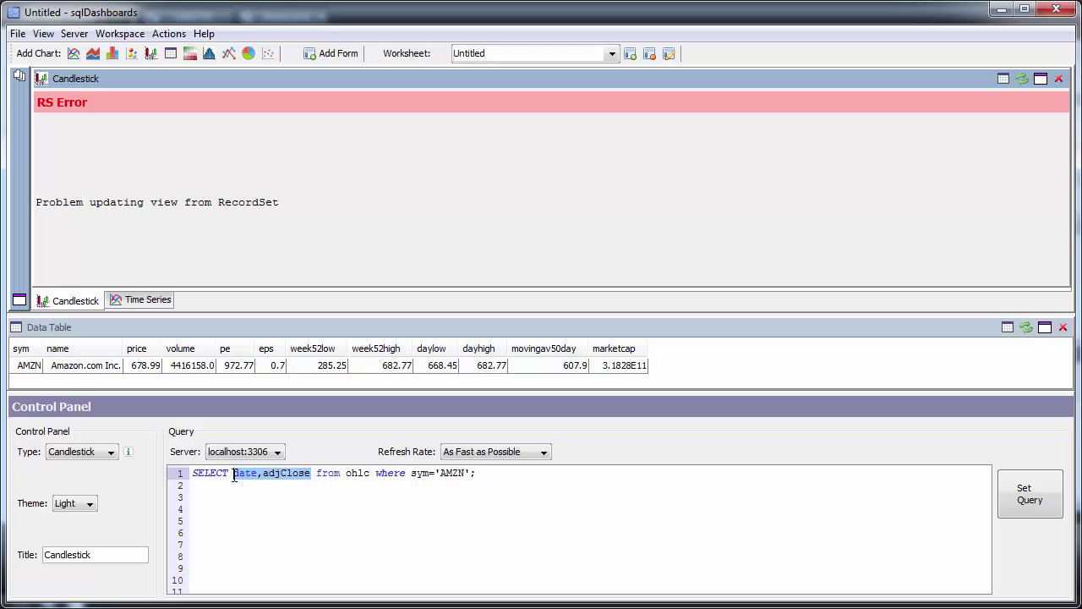
pyautogui.write('*')
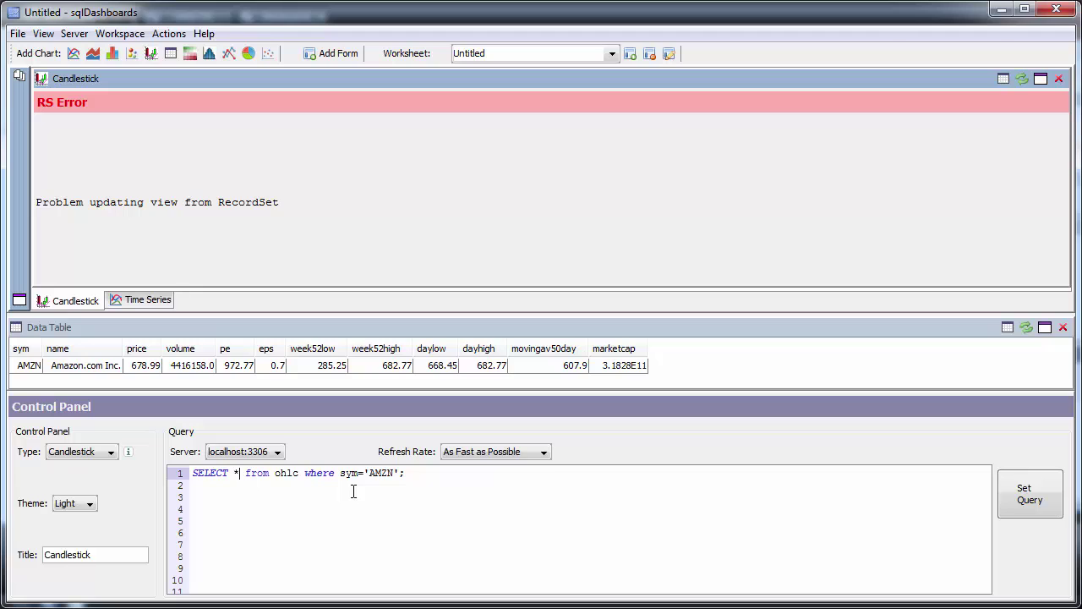
pyautogui.click(1028, 497)
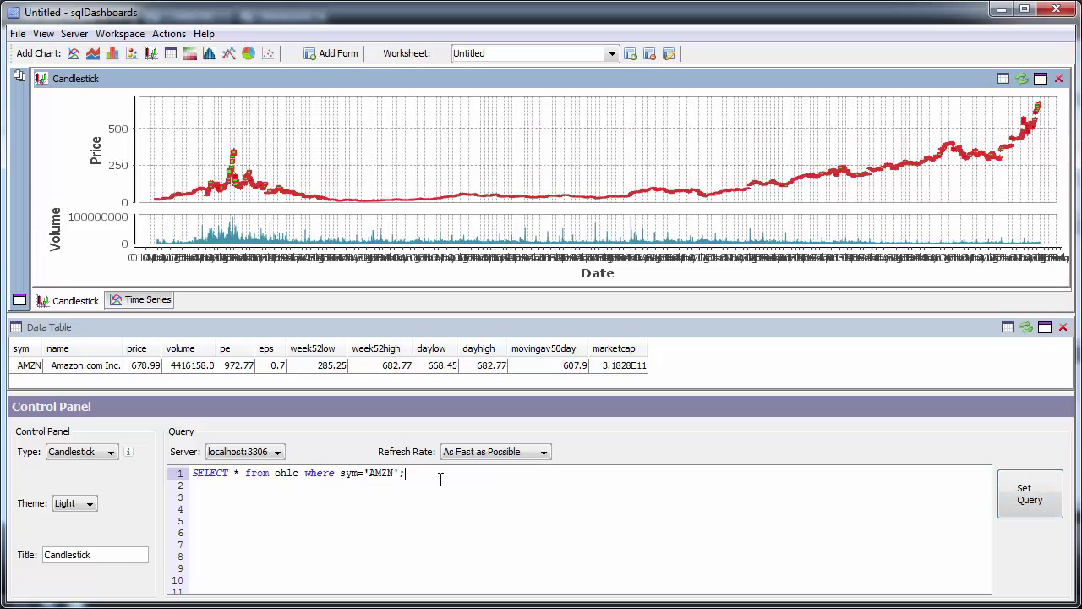
# Add AND (date > CURDATE()-90) to the Candlestick query and apply it
pyautogui.write('AND (date > CURDATE()-60)')
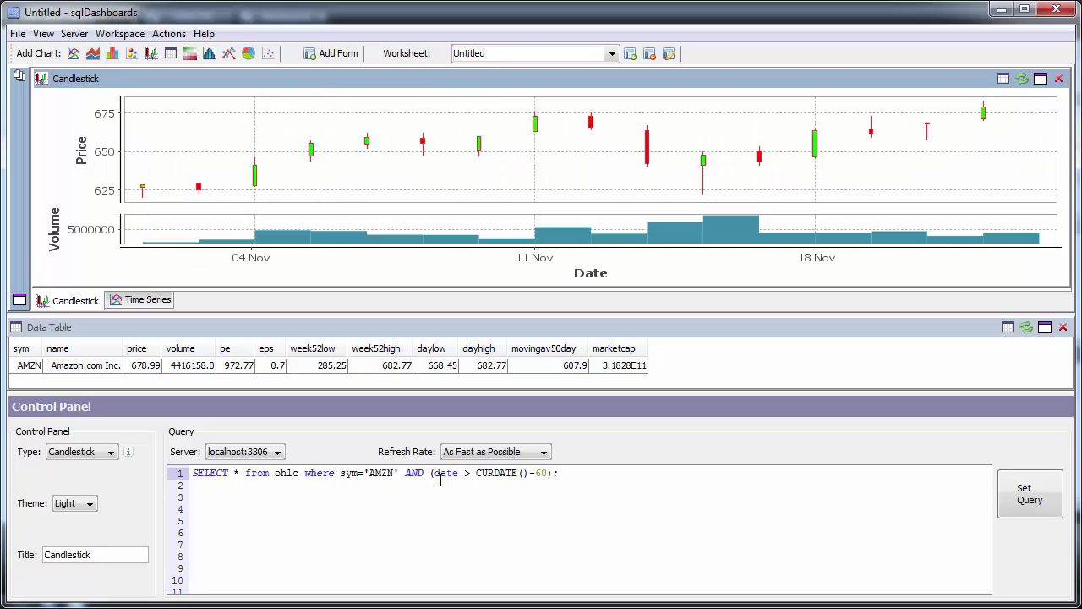
pyautogui.doubleClick(537, 473)
pyautogui.click(1036, 504)
# Replace the candlestick chart's title with 'OHLC for last 90 Days'
pyautogui.moveTo(111, 558); pyautogui.dragTo(5, 542)
pyautogui.write('OHLC for last 90 Days')
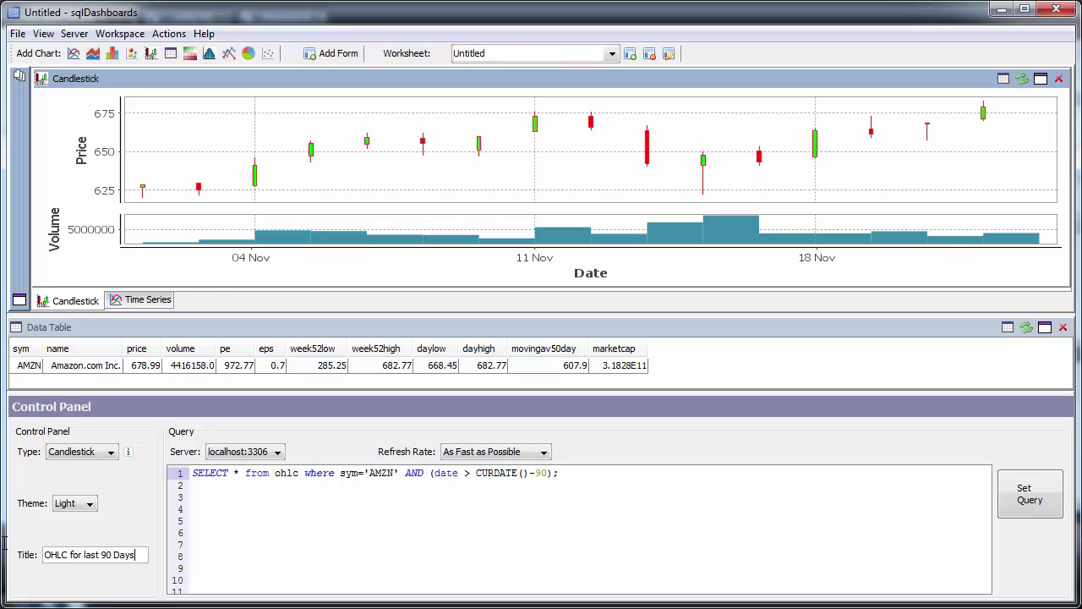
pyautogui.press('Return')
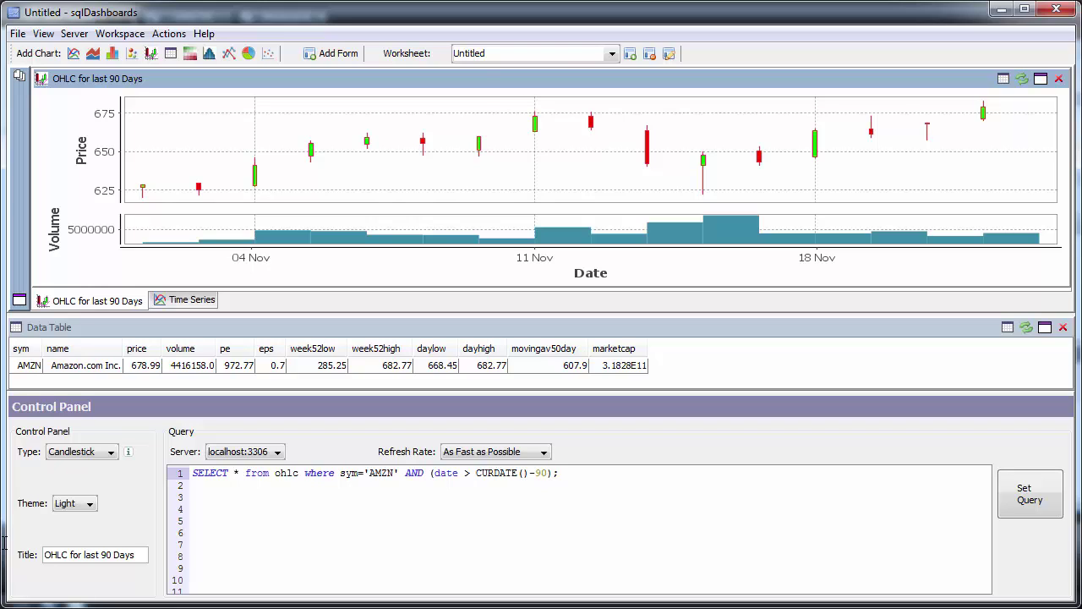
# Add a left-docked data table running SELECT distinct sym FROM stock ORDER BY sym;
pyautogui.click(222, 327)
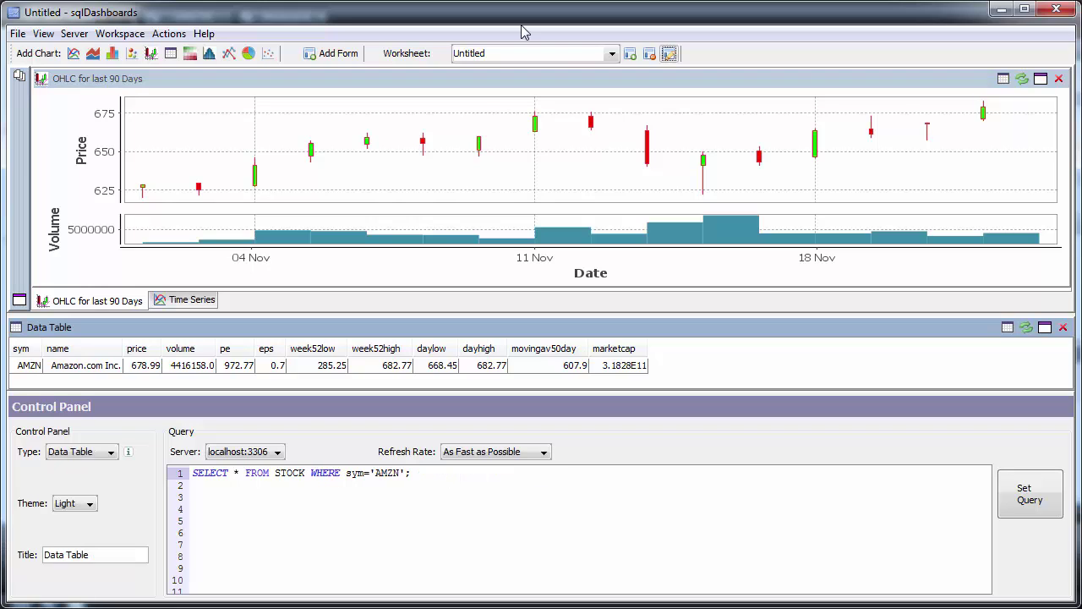
pyautogui.click(169, 54)
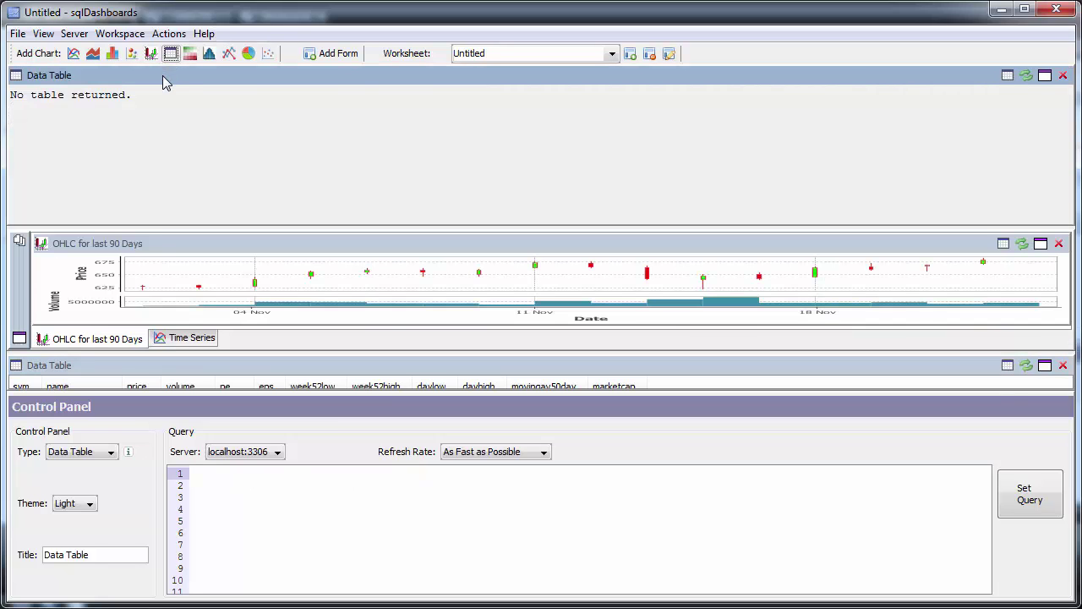
pyautogui.moveTo(165, 82); pyautogui.dragTo(8, 268)
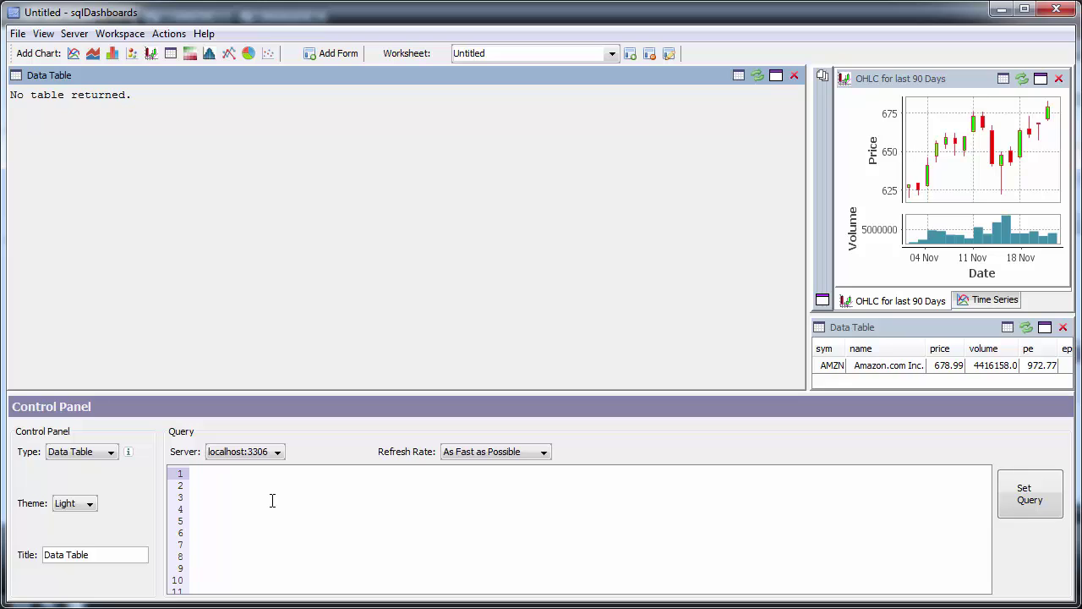
pyautogui.write('SELECT distinct sym FROM ')
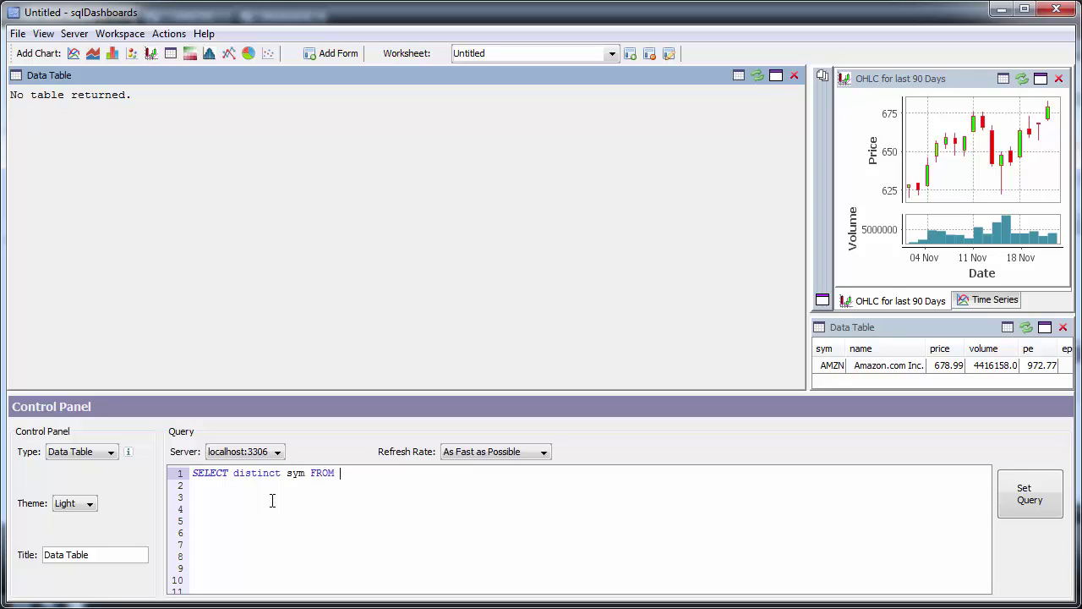
pyautogui.write('stock ORDER BY sym;')
pyautogui.hotkey('ctrl', 'Return')
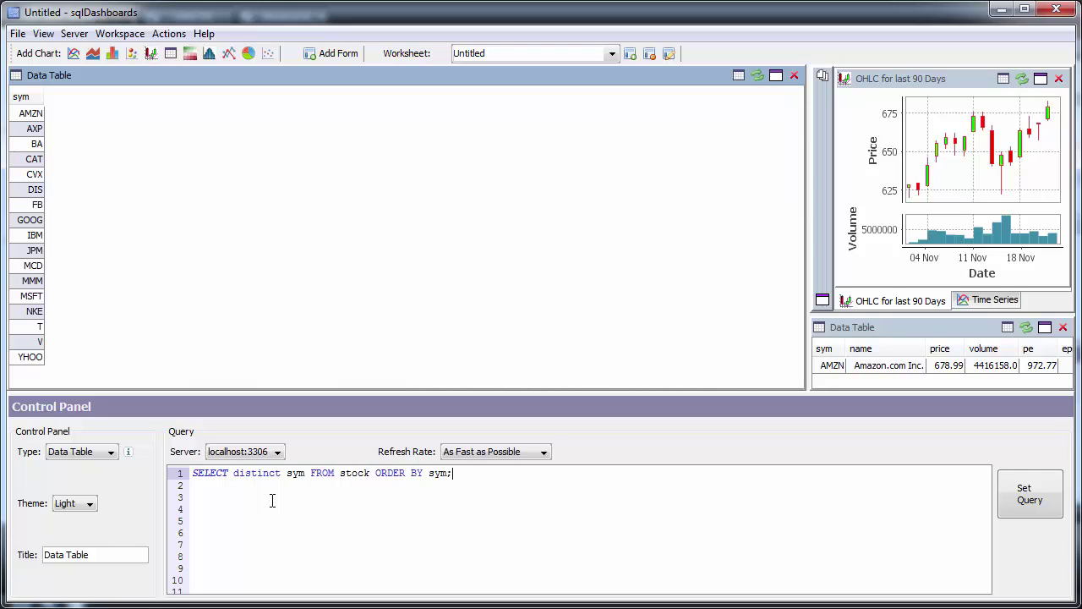
# Check the AXP and MCD symbol rows, then select the whole symbols query text
pyautogui.click(36, 131)
pyautogui.click(29, 269)
pyautogui.click(533, 508)
pyautogui.hotkey('ctrl', 'a')
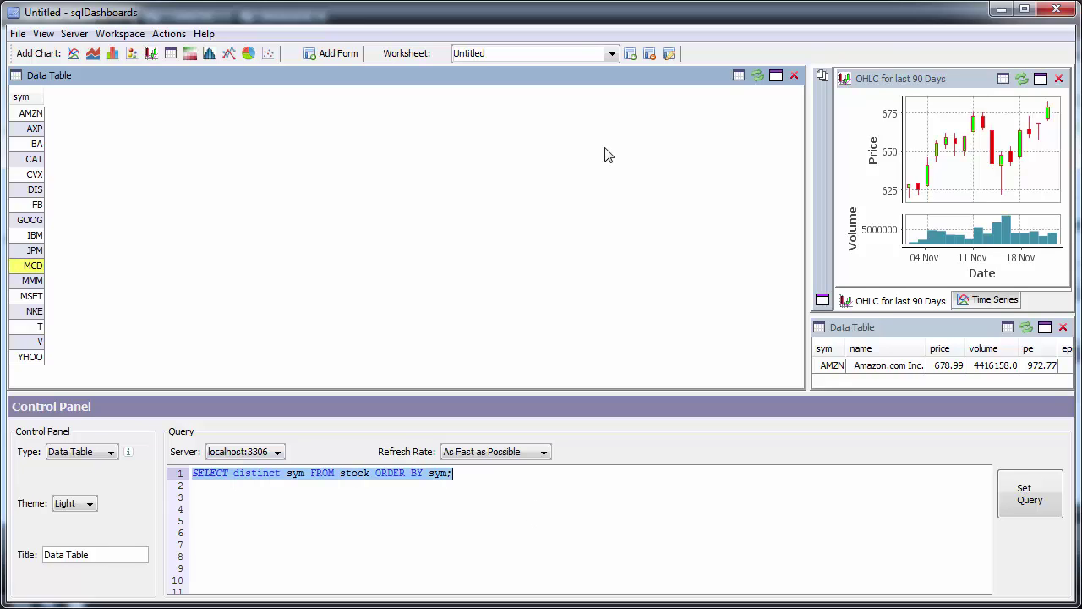
# Dock a new form beside the symbol table, widen it, and copy the symbols query
pyautogui.click(337, 53)
pyautogui.moveTo(284, 77); pyautogui.dragTo(673, 338)
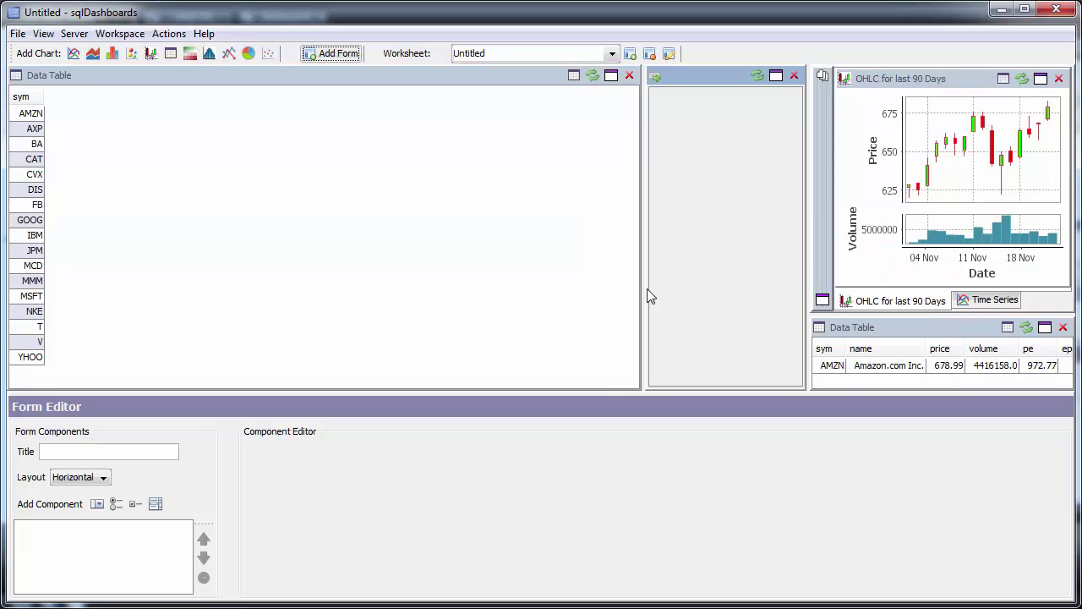
pyautogui.moveTo(646, 291); pyautogui.dragTo(303, 272)
pyautogui.click(176, 232)
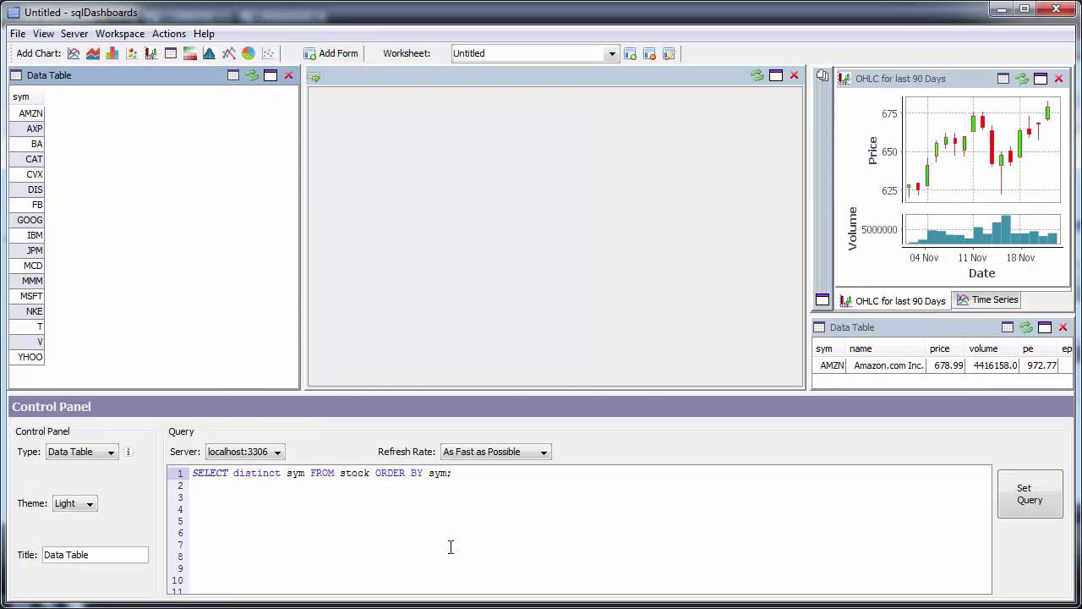
pyautogui.hotkey('ctrl', 'a')
pyautogui.hotkey('ctrl', 'c')
pyautogui.click(451, 244)
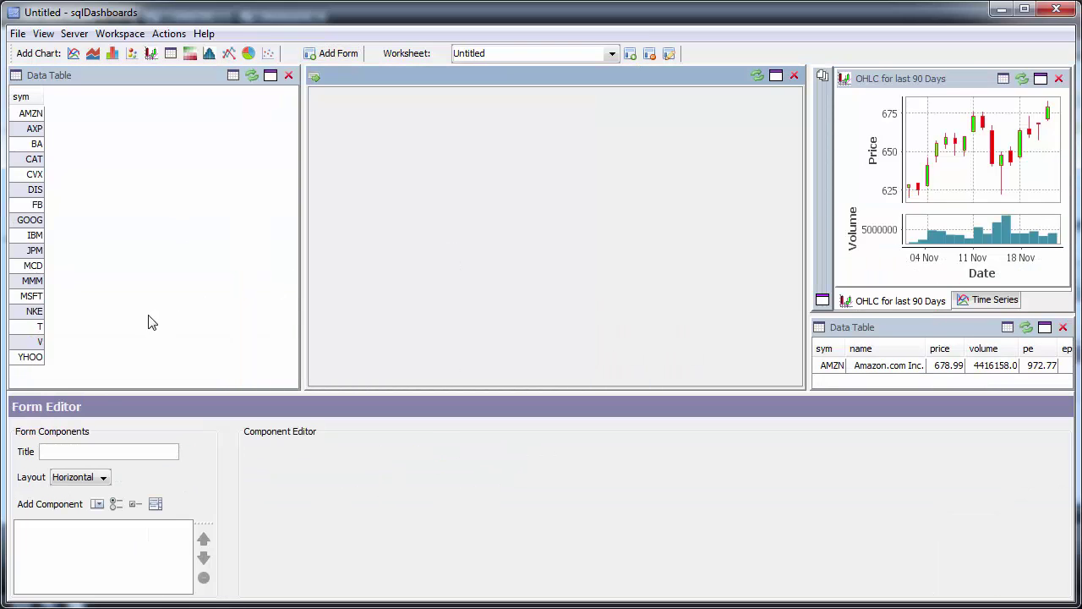
# Add a Label 1 dropdown filled by the symbols query on server localhost:3306
pyautogui.click(98, 504)
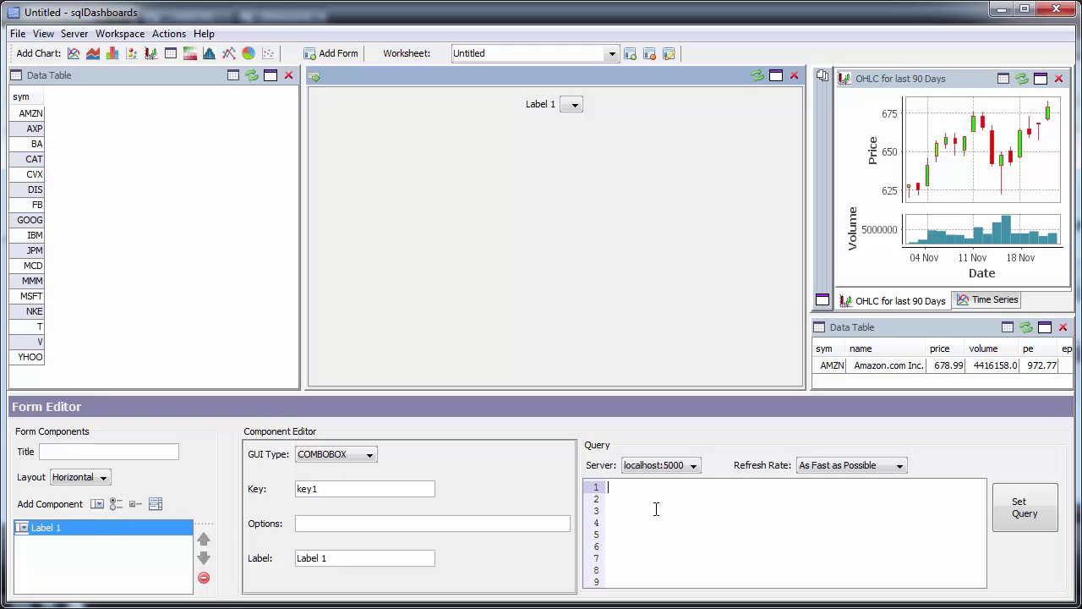
pyautogui.hotkey('ctrl', 'v')
pyautogui.click(1024, 510)
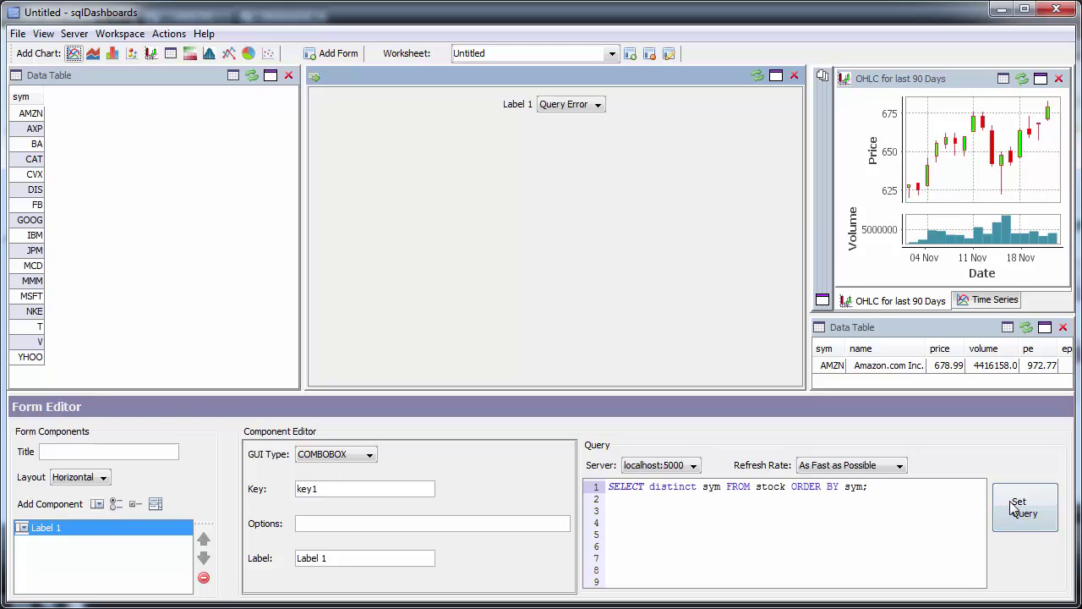
pyautogui.click(681, 474)
pyautogui.click(688, 493)
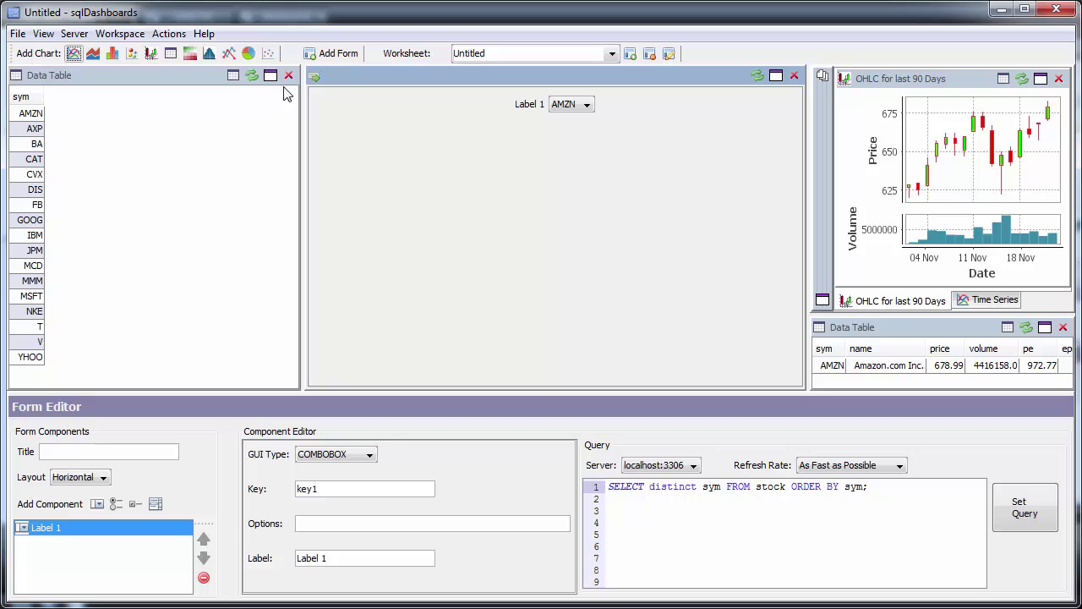
# Remove the symbol list view and drag the divider left to enlarge the charts
pyautogui.click(74, 34)
pyautogui.click(75, 34)
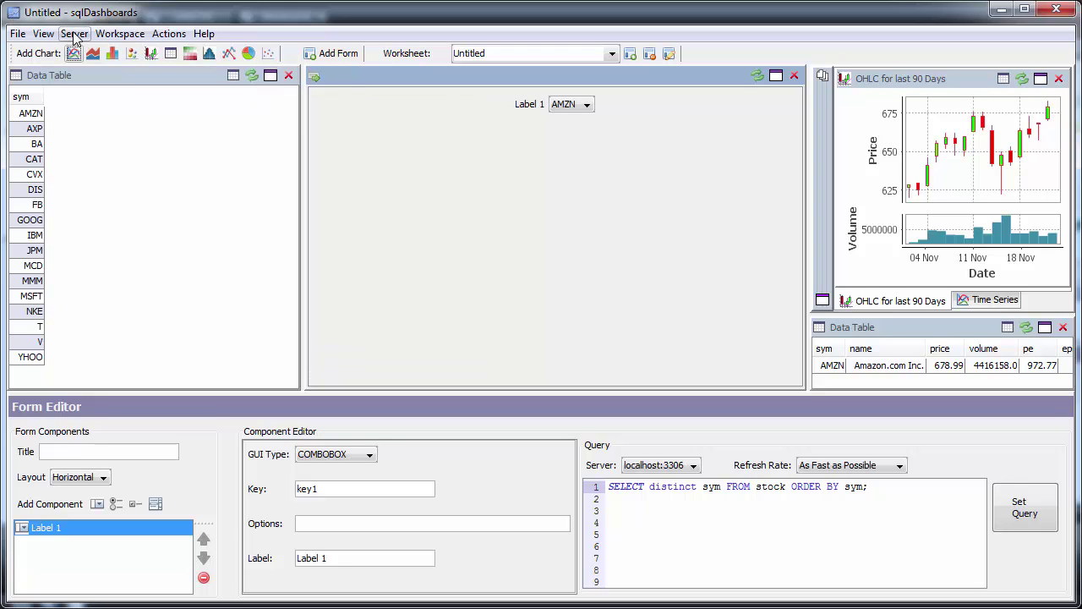
pyautogui.click(289, 77)
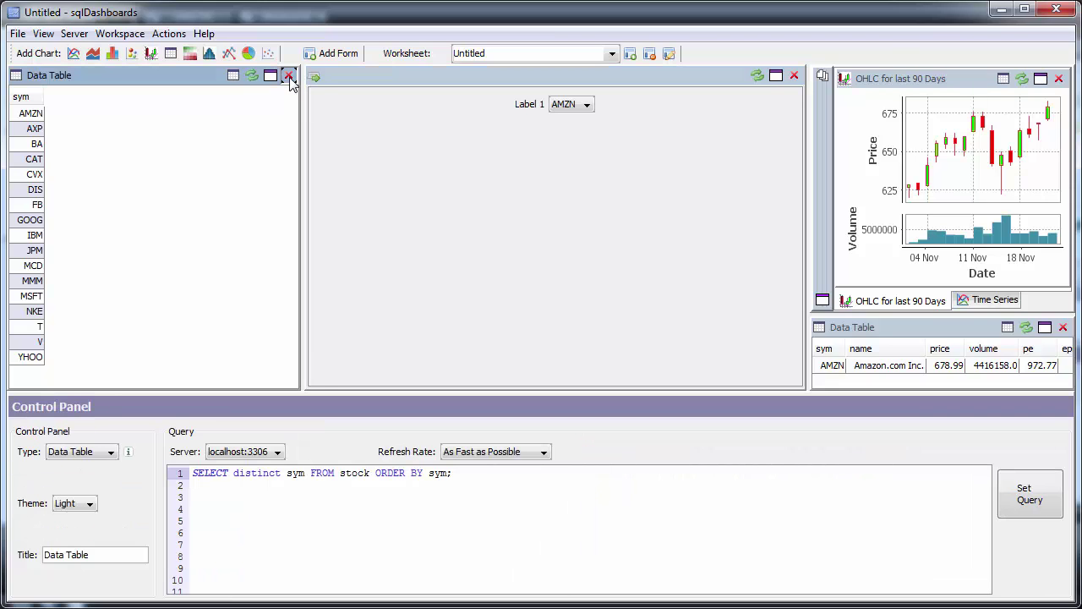
pyautogui.click(378, 142)
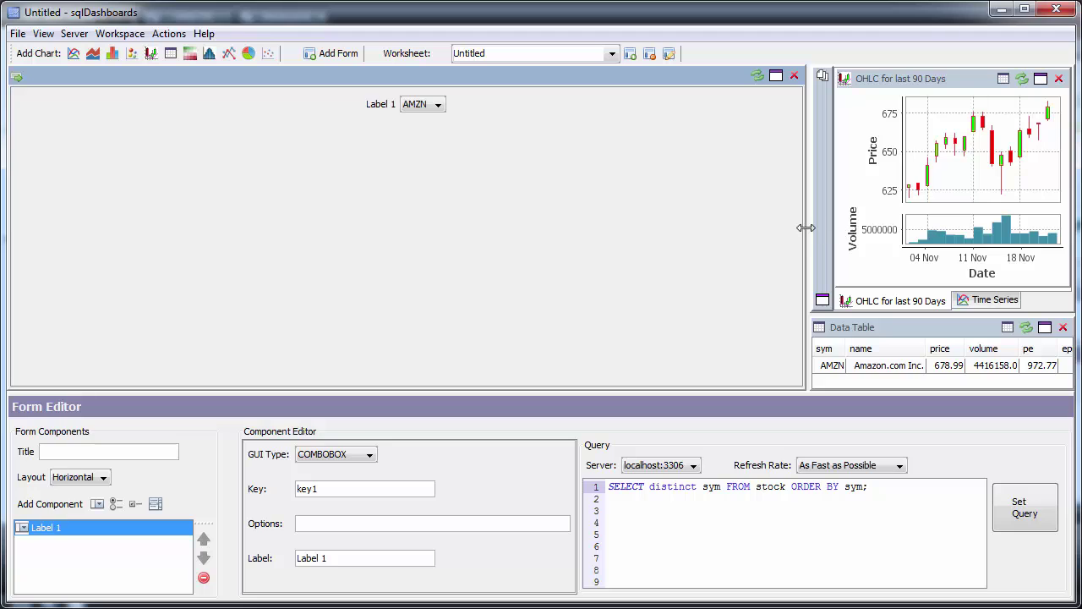
pyautogui.moveTo(805, 227); pyautogui.dragTo(143, 201)
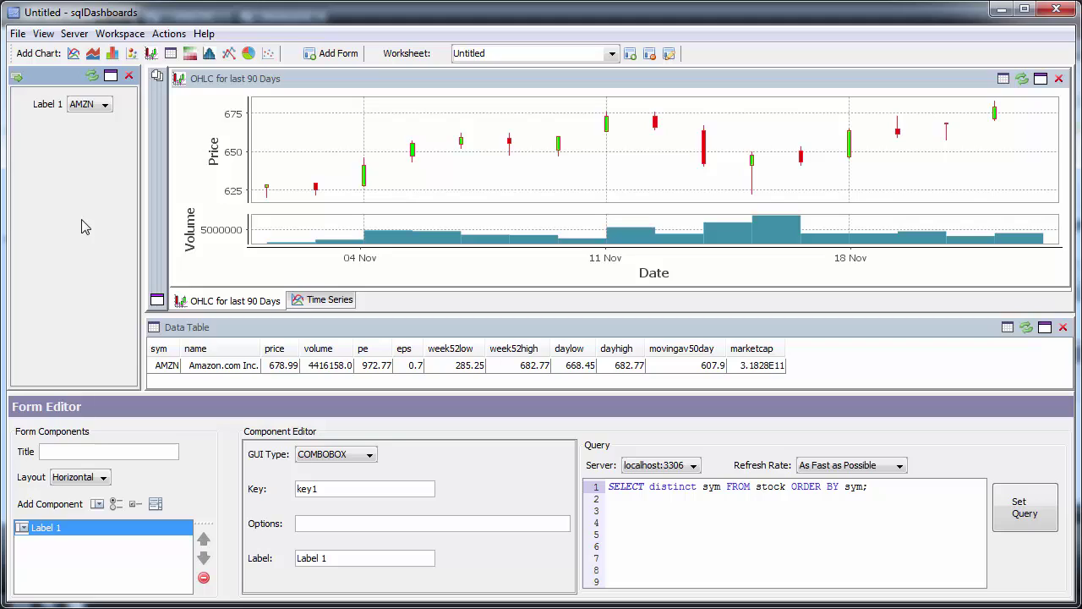
# Relabel the dropdown 'Stock' and title the form 'Chosen Param'
pyautogui.click(312, 558)
pyautogui.moveTo(357, 560); pyautogui.dragTo(240, 560)
pyautogui.write('Stock')
pyautogui.press('Return')
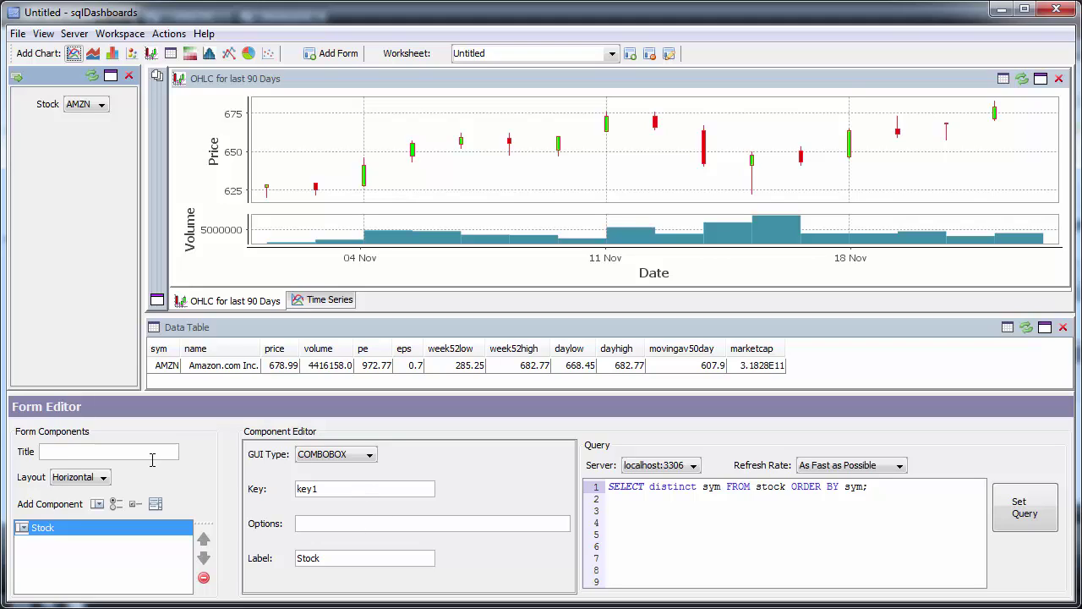
pyautogui.click(135, 457)
pyautogui.write('Chosen Param')
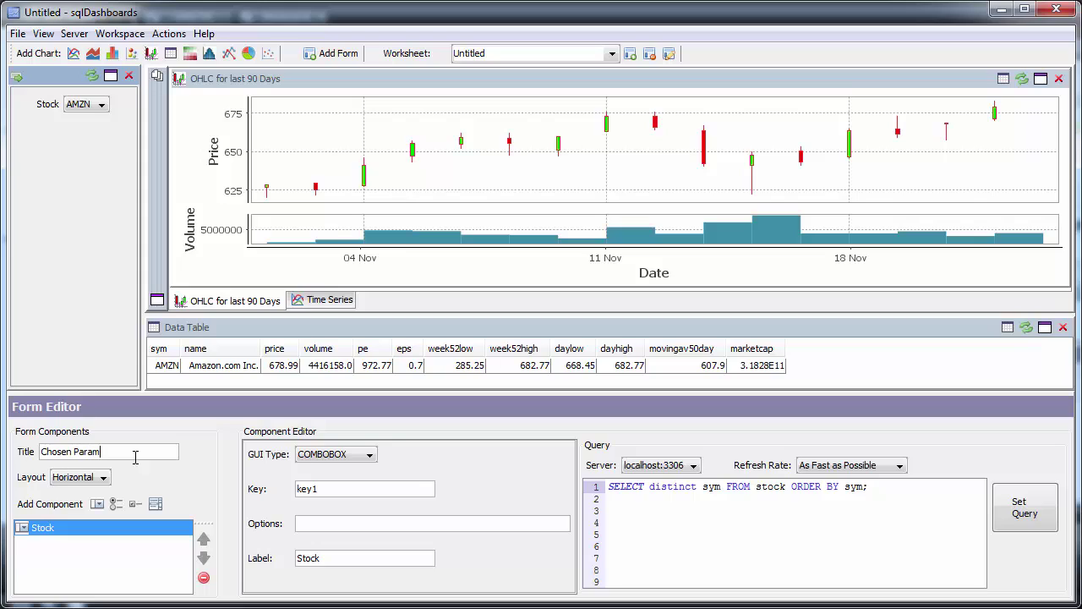
pyautogui.press('Return')
# Set the Stock picker to CAT and select its key name key1
pyautogui.click(87, 107)
pyautogui.click(88, 107)
pyautogui.click(87, 105)
pyautogui.click(80, 160)
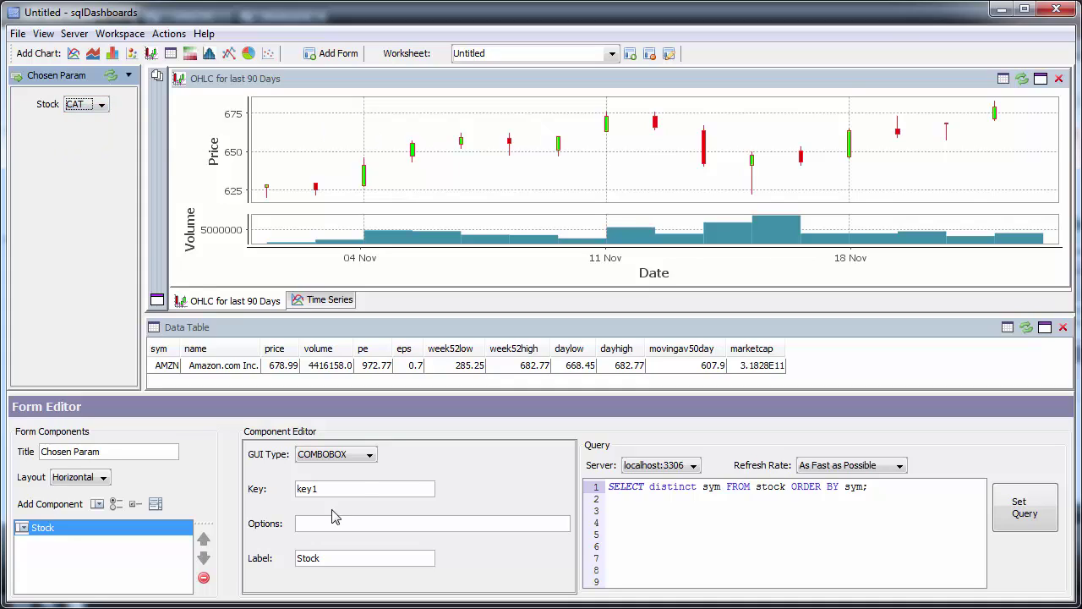
pyautogui.click(358, 490)
pyautogui.moveTo(367, 490); pyautogui.dragTo(165, 482)
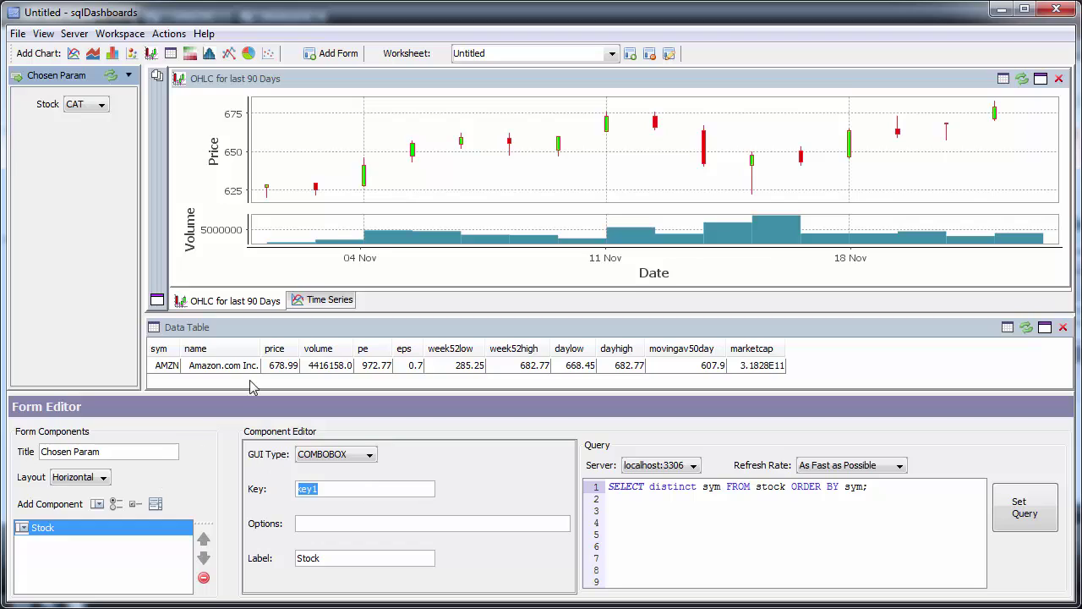
# Replace 'AMZN' with $key1 in the data table query, then test with CVX and DIS
pyautogui.click(288, 332)
pyautogui.moveTo(407, 472); pyautogui.dragTo(369, 473)
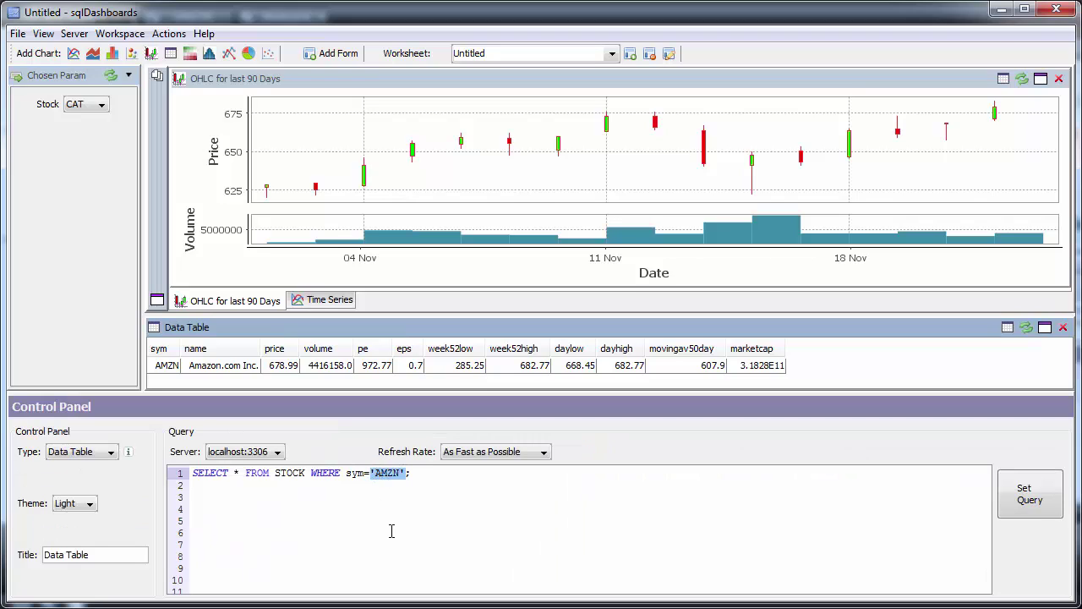
pyautogui.write('$key1')
pyautogui.click(1040, 500)
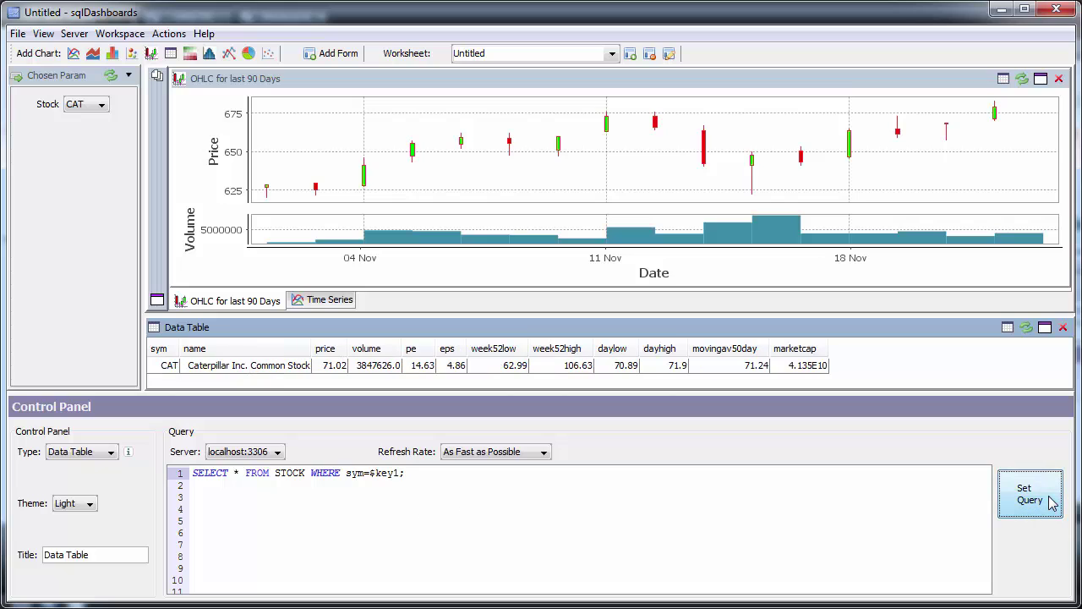
pyautogui.click(80, 104)
pyautogui.click(73, 133)
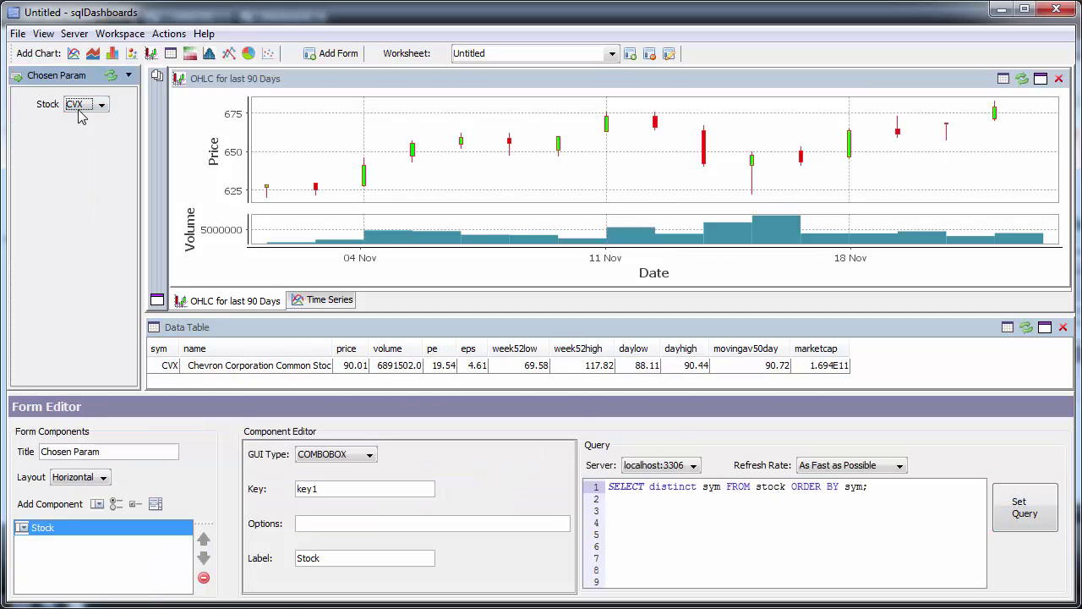
pyautogui.click(78, 104)
pyautogui.click(74, 147)
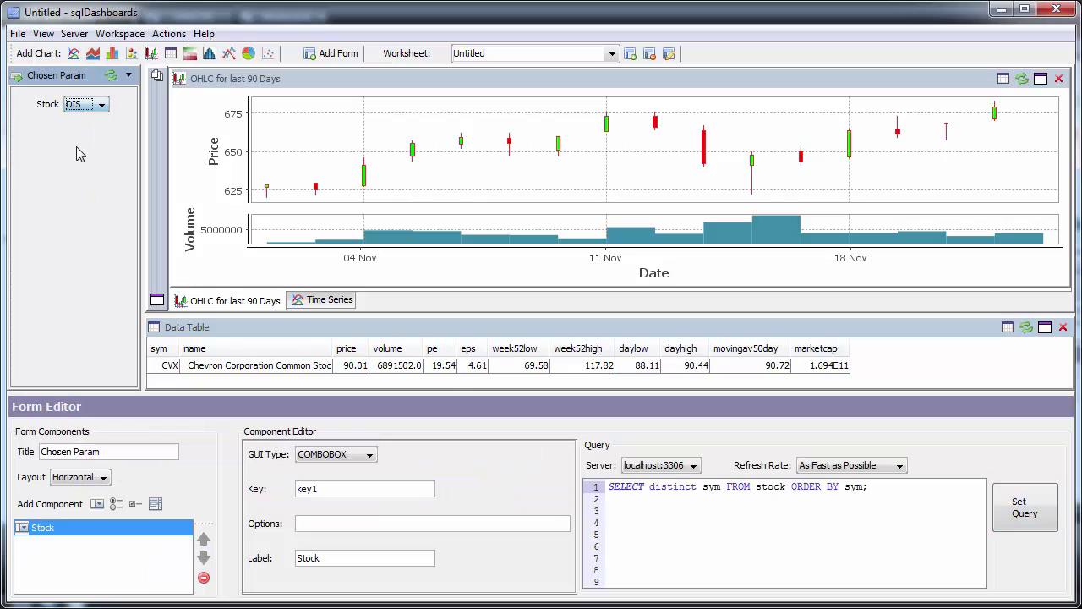
# Replace 'AMZN' with $key1 in the OHLC chart query and apply it
pyautogui.click(310, 224)
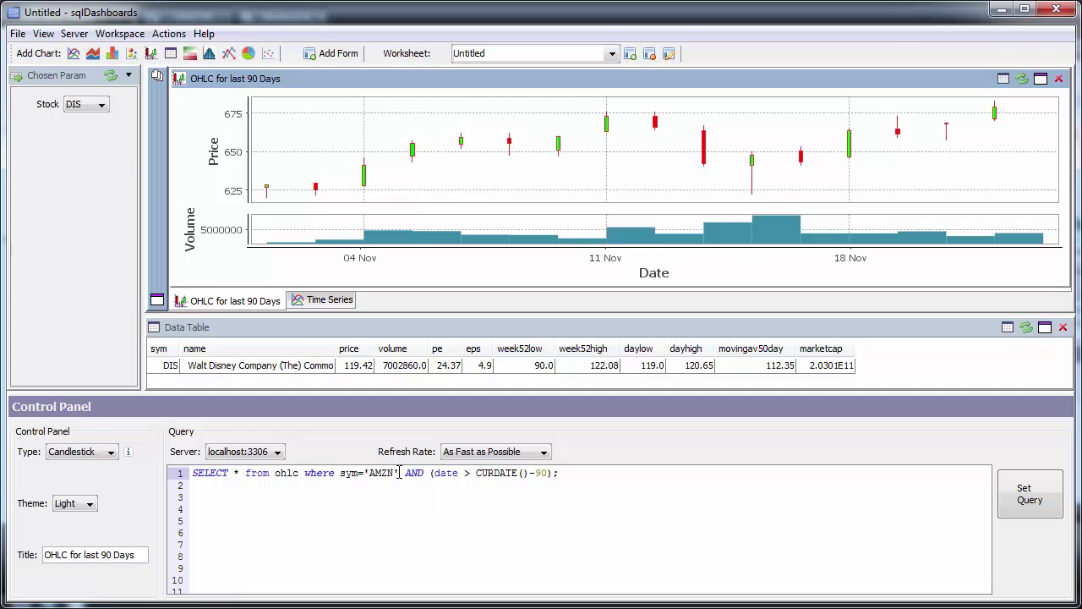
pyautogui.moveTo(399, 472); pyautogui.dragTo(363, 472)
pyautogui.write('$')
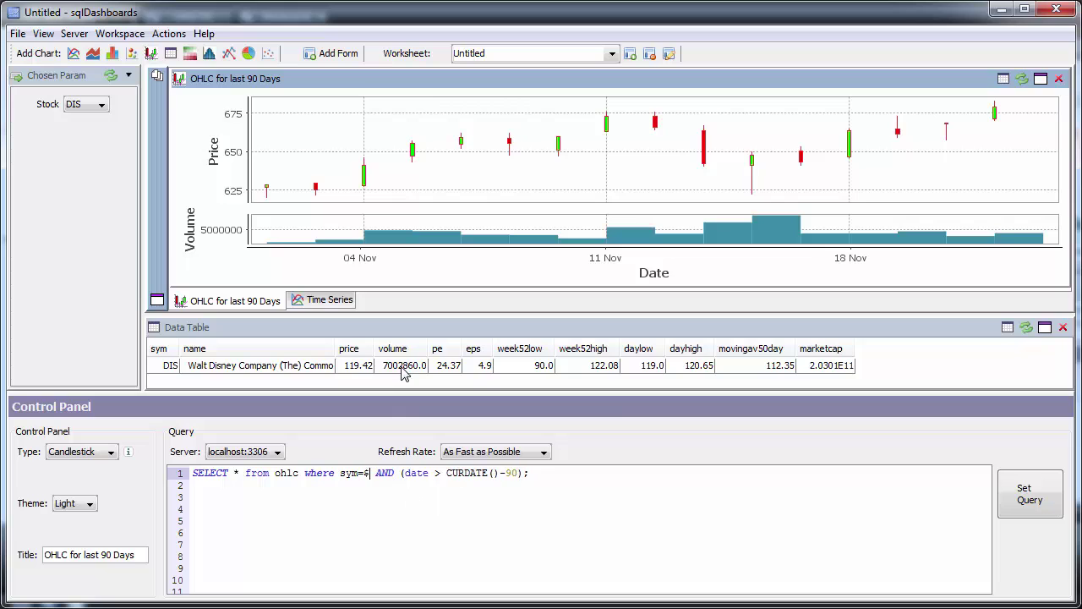
pyautogui.write('key1')
pyautogui.click(1050, 504)
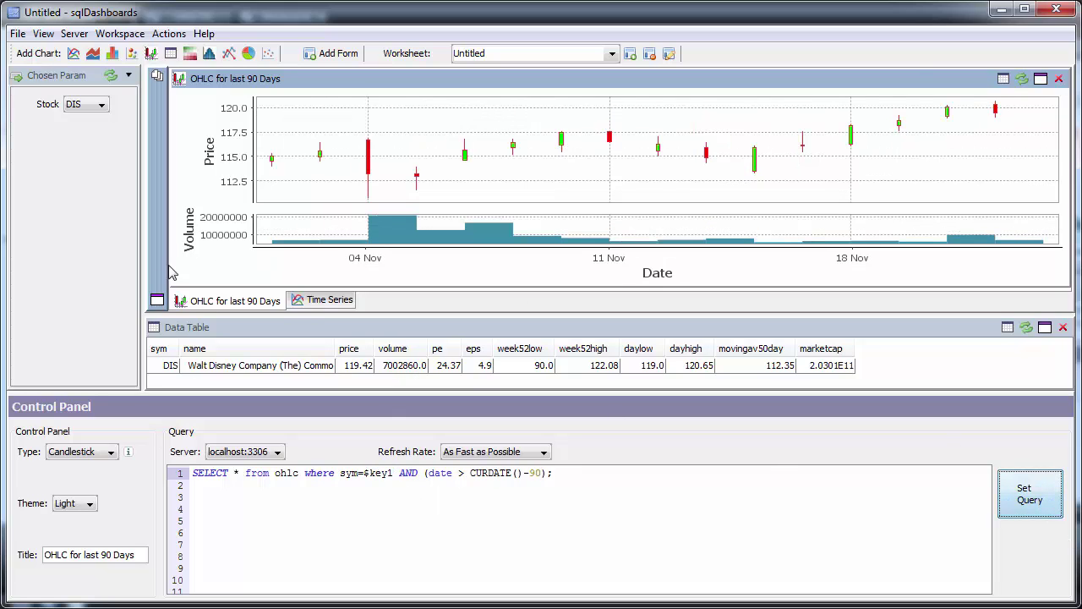
# Replace 'AMZN' with $key1 in the Time Series chart query and apply it
pyautogui.click(312, 302)
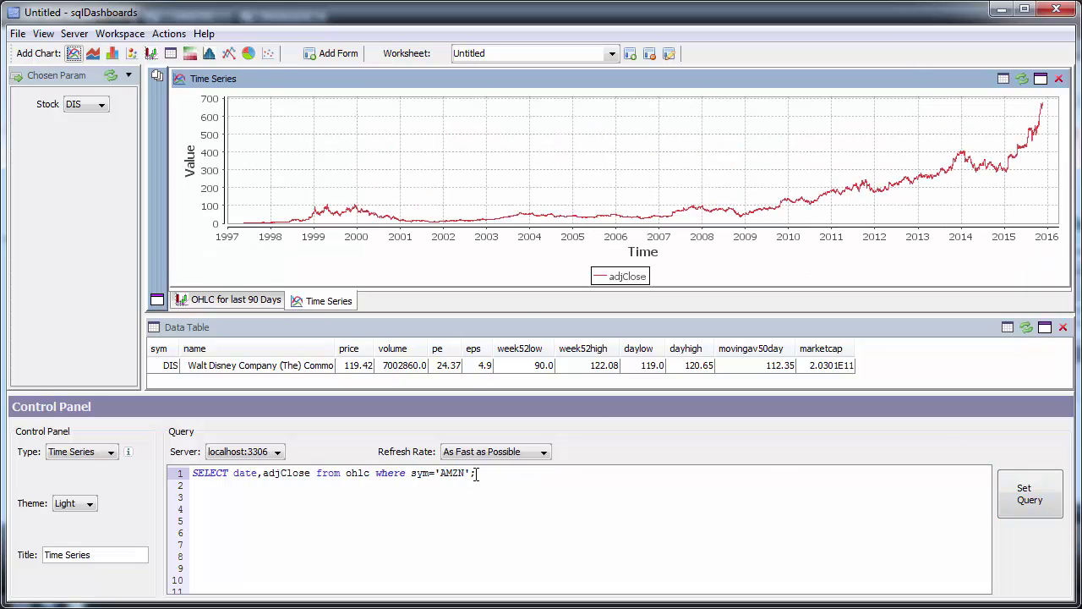
pyautogui.moveTo(471, 473); pyautogui.dragTo(436, 473)
pyautogui.write('key1')
pyautogui.click(437, 473)
pyautogui.write('$')
pyautogui.click(1025, 491)
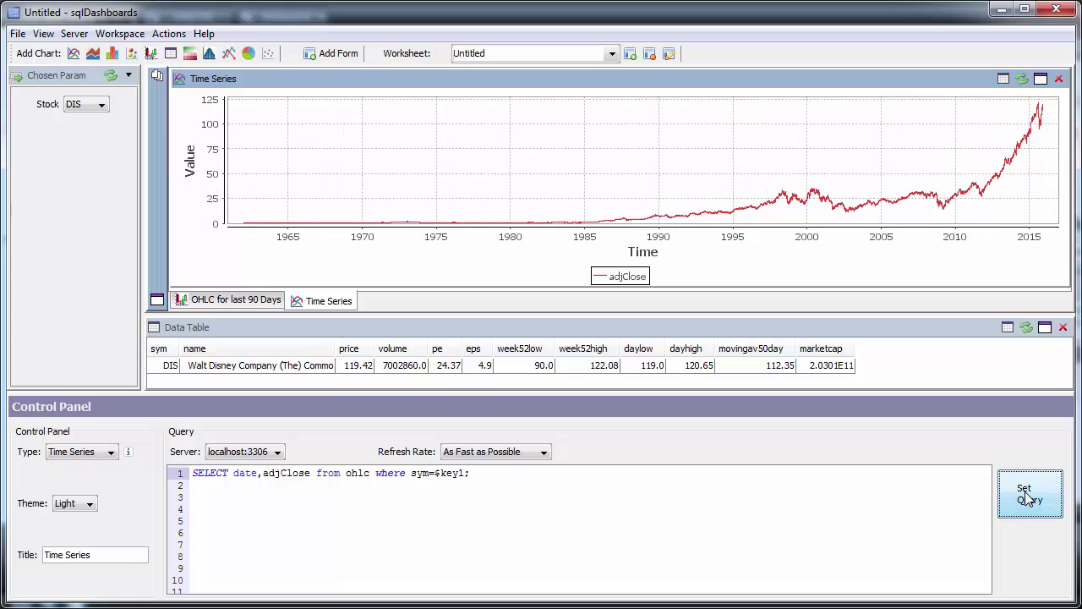
# Test the linked charts by choosing IBM, then MMM, in the Stock picker
pyautogui.click(98, 106)
pyautogui.click(83, 162)
pyautogui.click(76, 105)
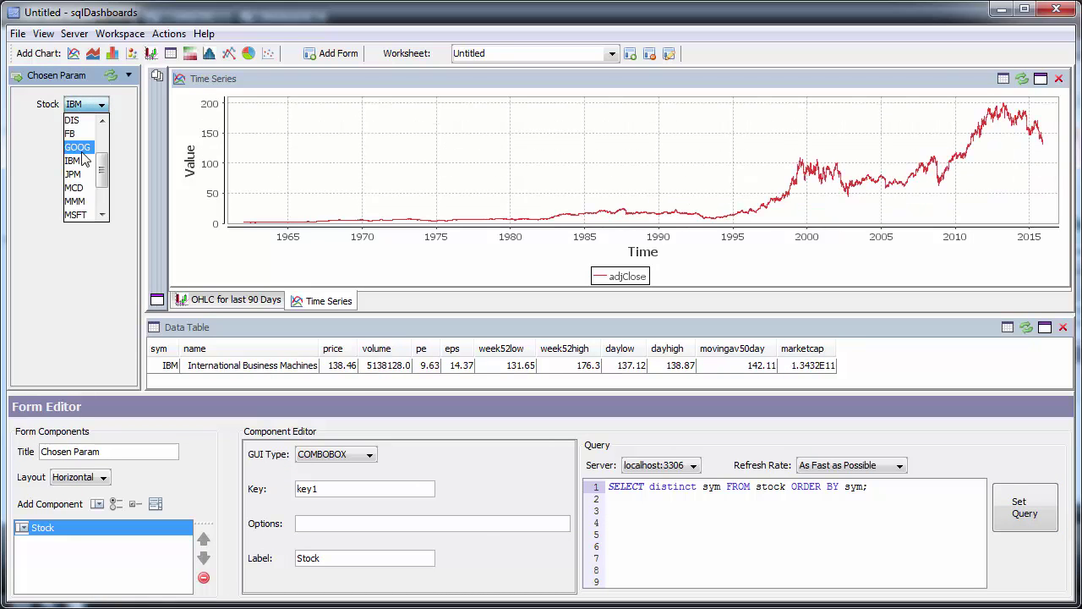
pyautogui.click(78, 199)
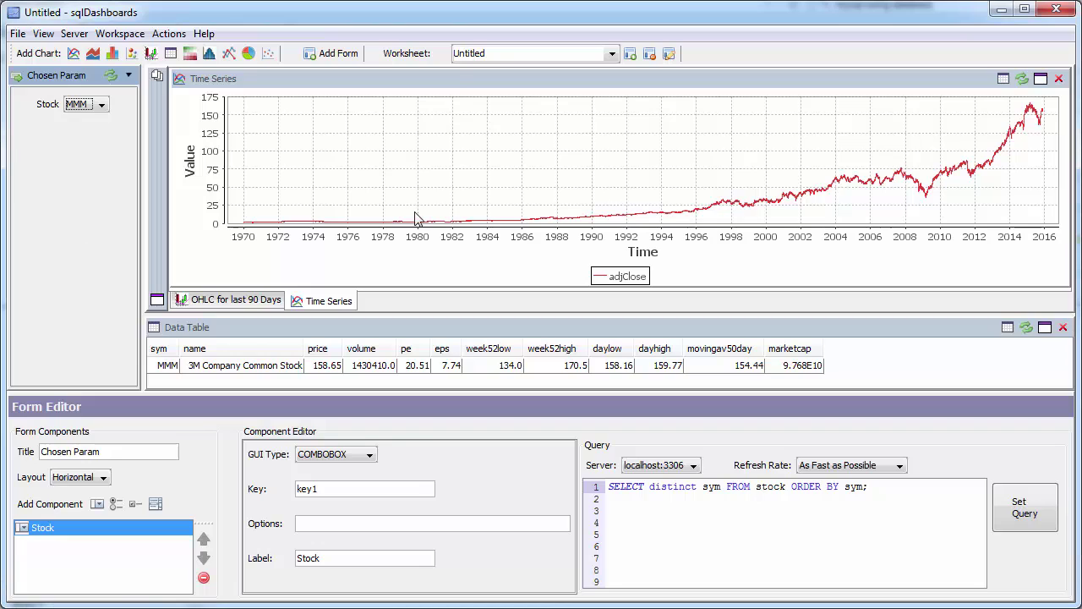
pyautogui.click(460, 87)
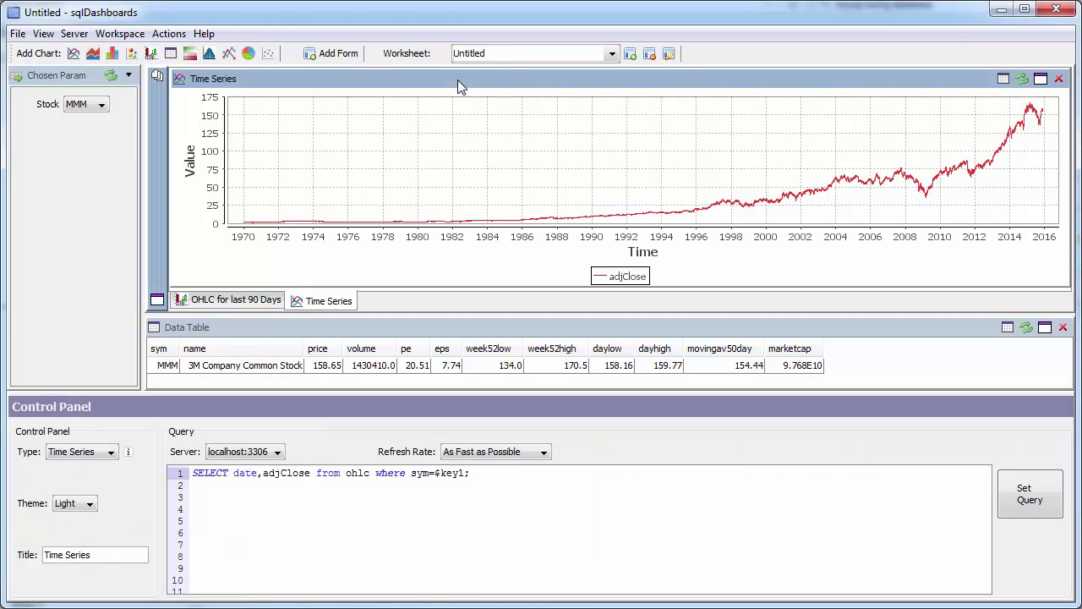
# Add a data table filled by the pasted live quotes query
pyautogui.click(170, 53)
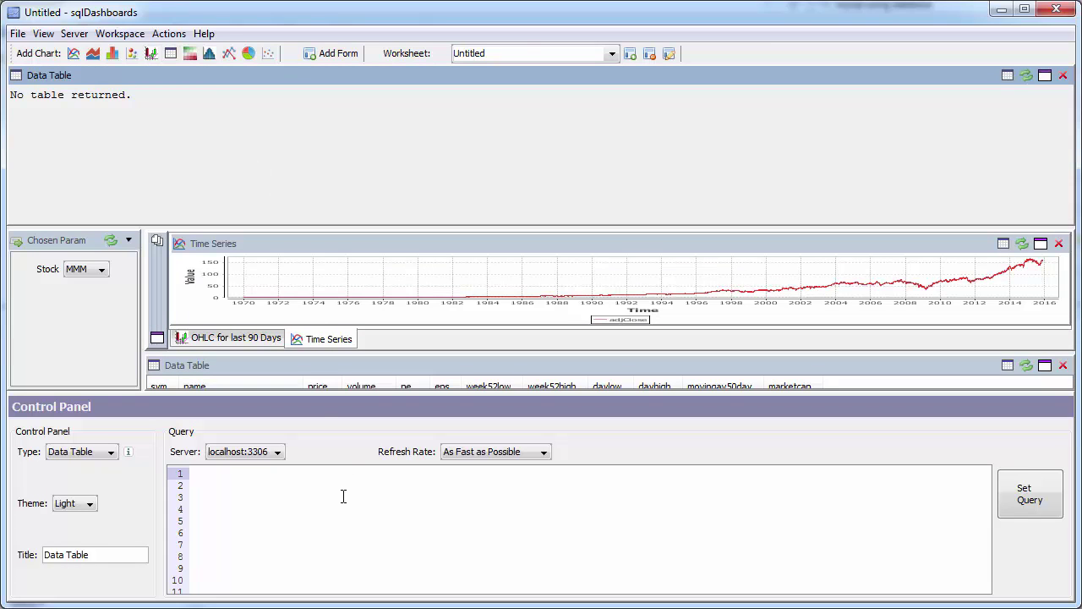
pyautogui.write('SELECT q.SYM, TRUNCATE(g.todayHigh,2) AS todayHigh, TRUNCATE(g.todayLow,2) AS todayLow, TRUNCATE(q.BID,2) AS bid,     q.bid-firstq.bid AS MOVE, q.TIME FROM (SELECT SYM,MAX(TIME) AS LTIME ,MIN(TIME) AS STIME FROM quote GROUP BY SYM) m     INNER JOIN quote q ON q.SYM=m.SYM AND q.TIME=m.LTIME     LEFT JOIN quote firstq ON firstq.SYM=m.SYM AND firstq.TIME=m.STIME     INNER JOIN (select SYM,MAX(BID) AS todayHigh,MIN(BID) AS todayLow from quote GROUP BY SYM) g ON g.SYM=q.SYM')
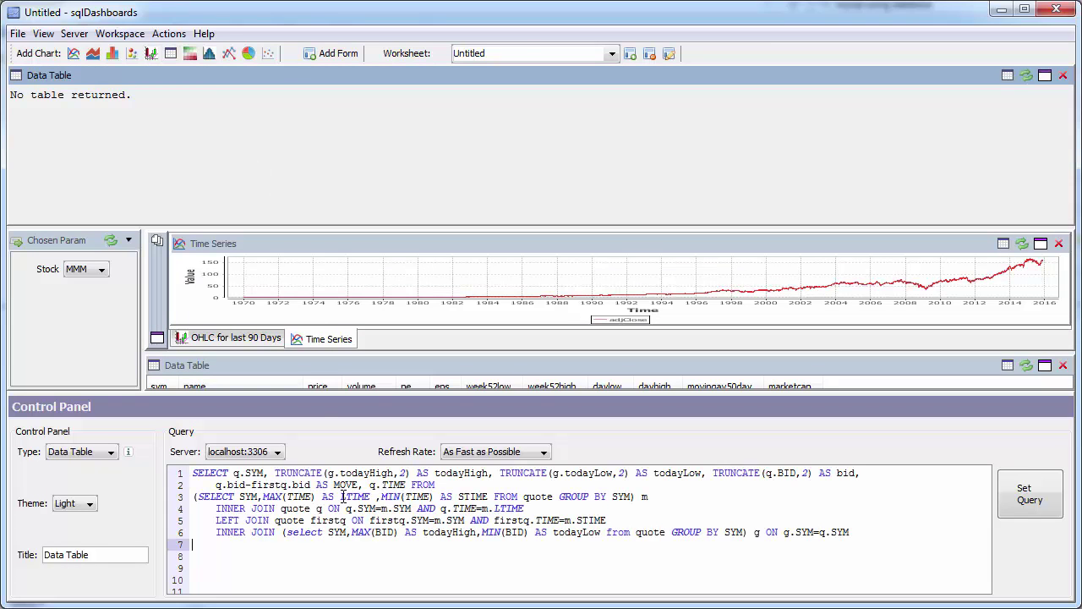
pyautogui.click(1042, 504)
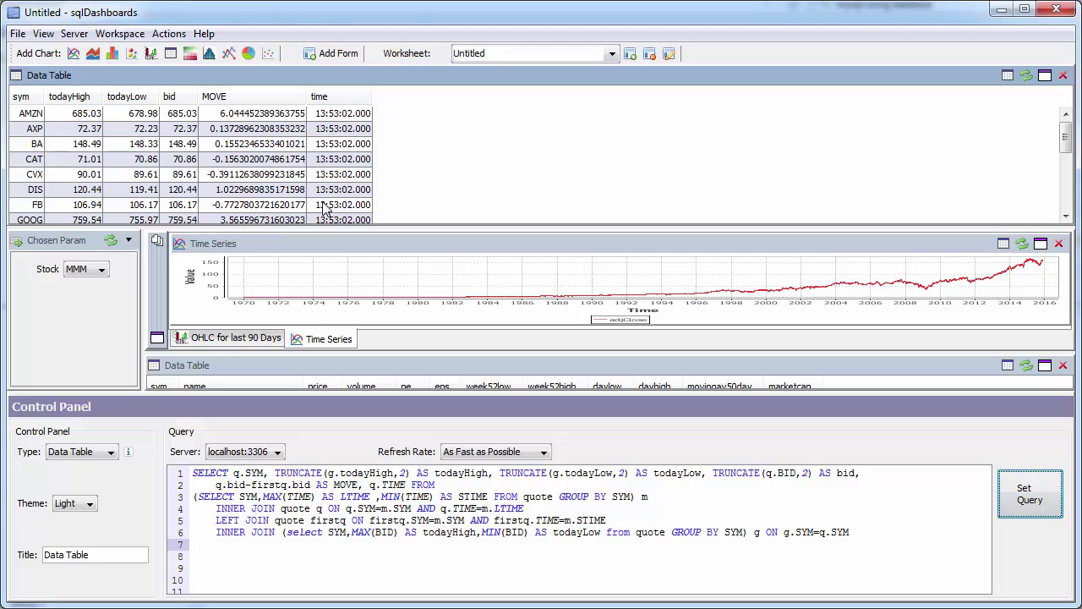
pyautogui.click(234, 146)
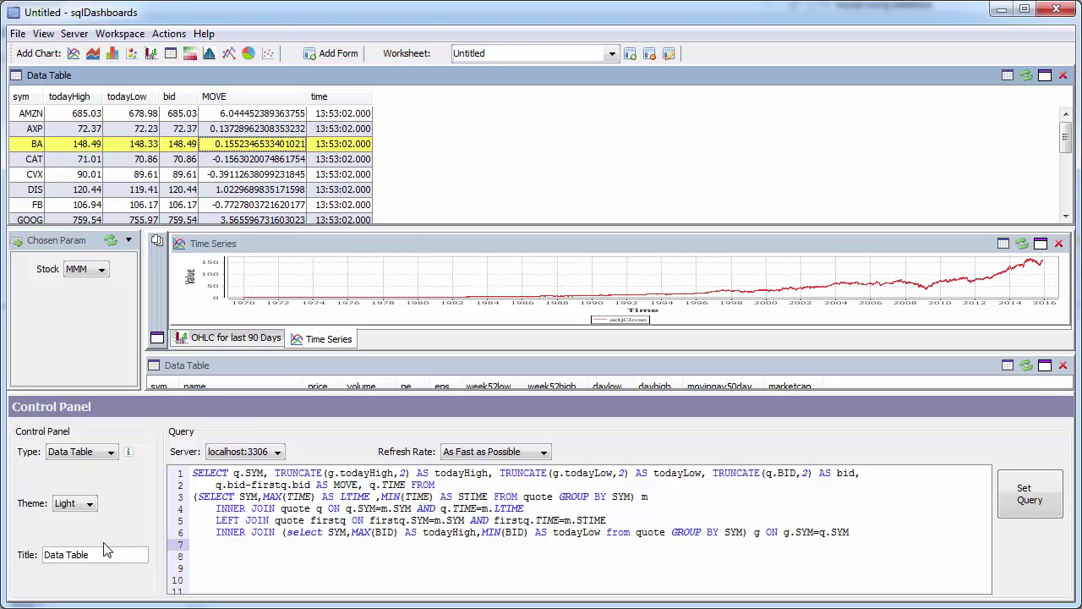
# Title the new table 'Live Stock Movement'
pyautogui.moveTo(110, 555); pyautogui.dragTo(28, 563)
pyautogui.write('Live')
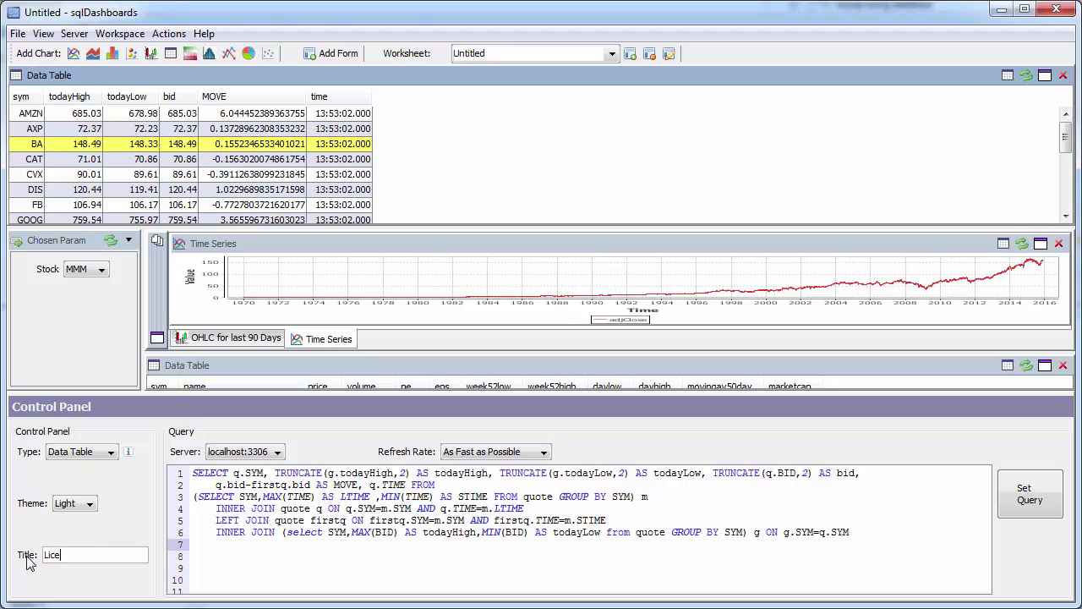
pyautogui.write(' Stock Movement')
pyautogui.press('Return')
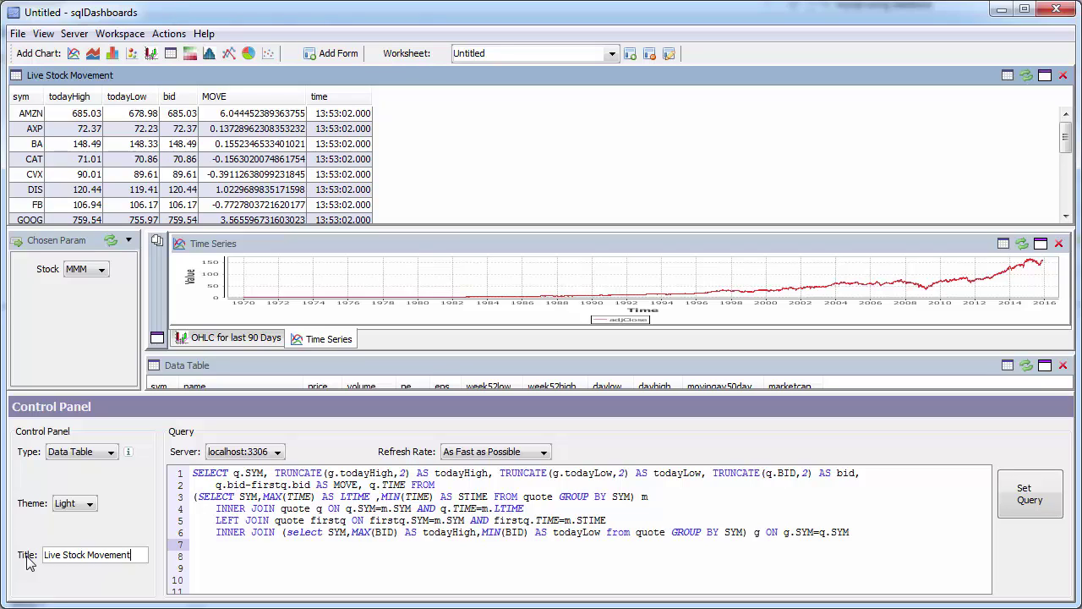
pyautogui.click(216, 484)
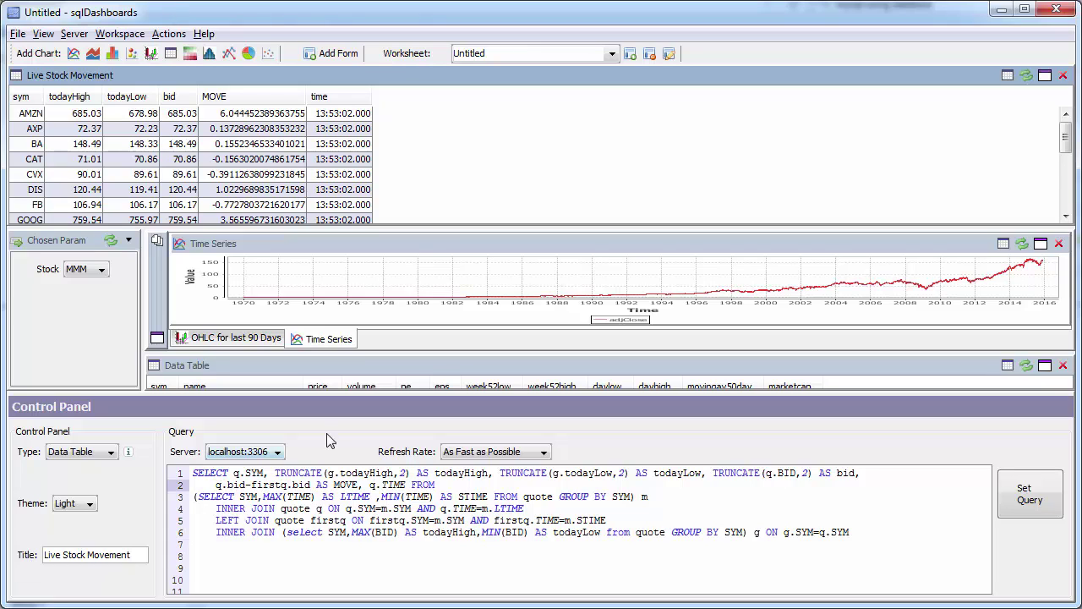
# Rewrite MOVE as a CASE giving 'green' for rising bid, 'red' for falling, else 'white'
pyautogui.write('CASE ')
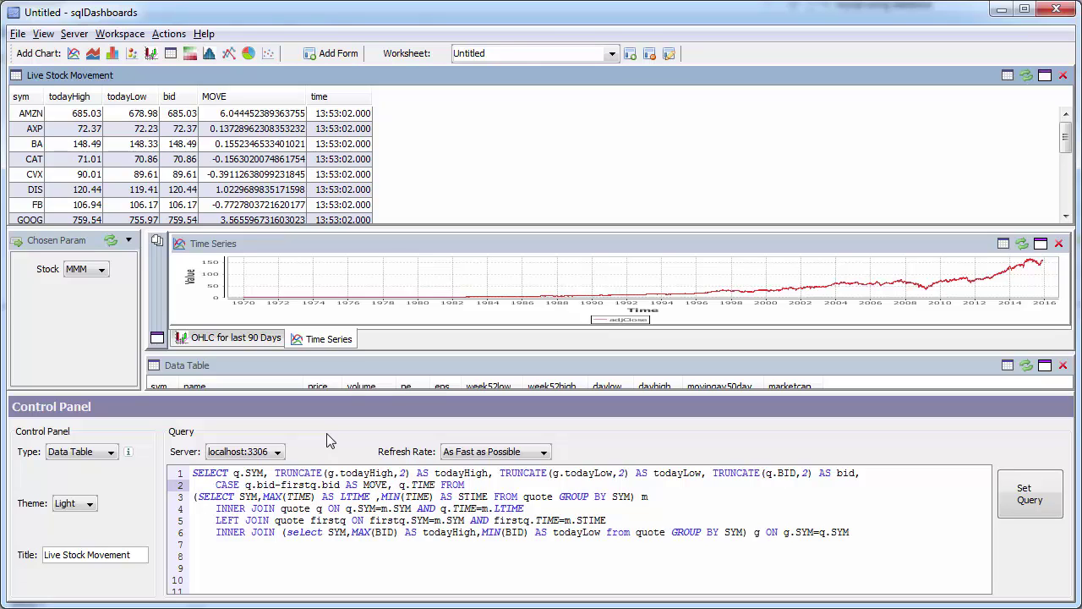
pyautogui.write('WHEN q.bid-firstq.bid')
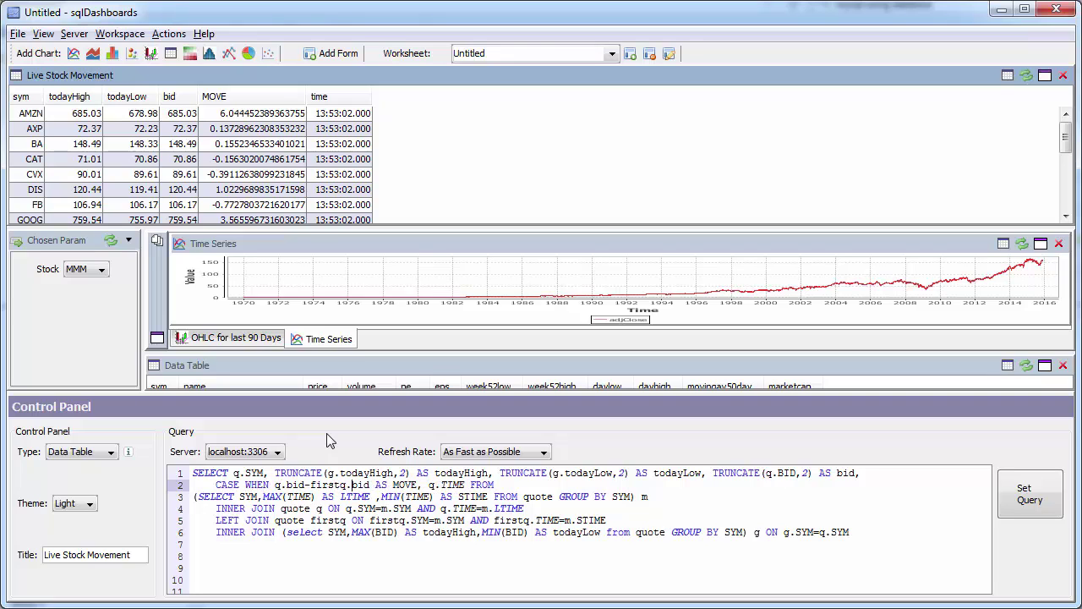
pyautogui.write('>0 THE')
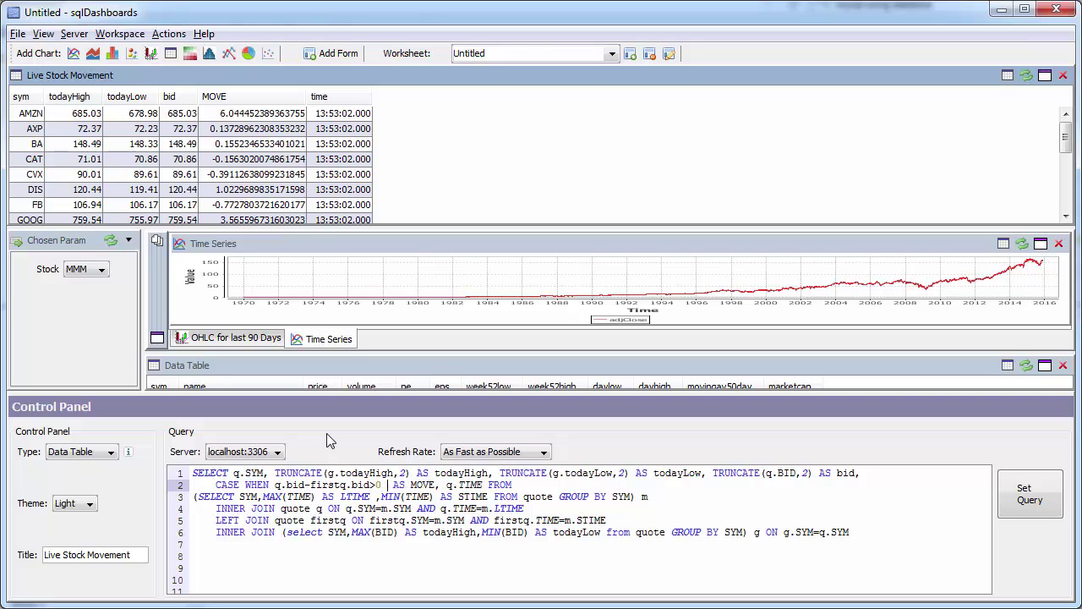
pyautogui.write("N 'green' EL")
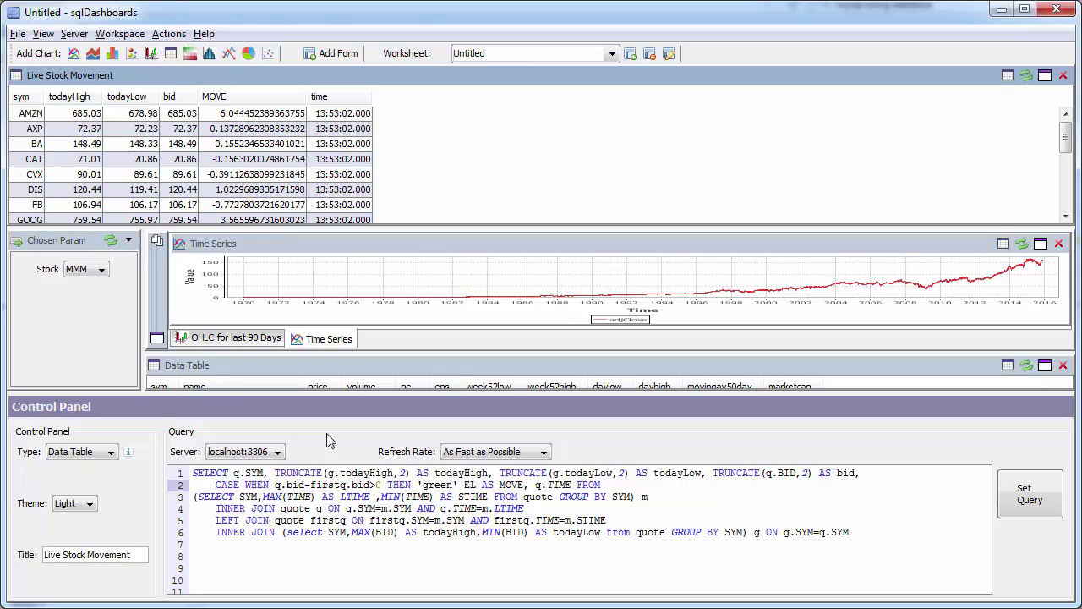
pyautogui.press('BackSpace')
pyautogui.press('BackSpace')
pyautogui.write('WHEN')
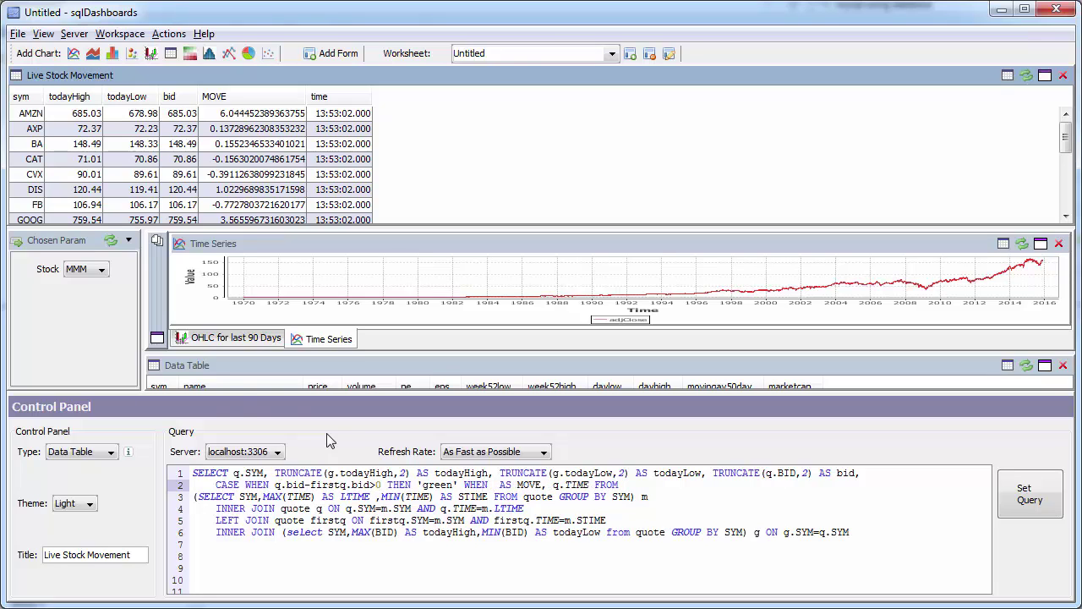
pyautogui.moveTo(371, 485); pyautogui.dragTo(274, 485)
pyautogui.hotkey('ctrl', 'c')
pyautogui.click(498, 485)
pyautogui.hotkey('ctrl', 'v')
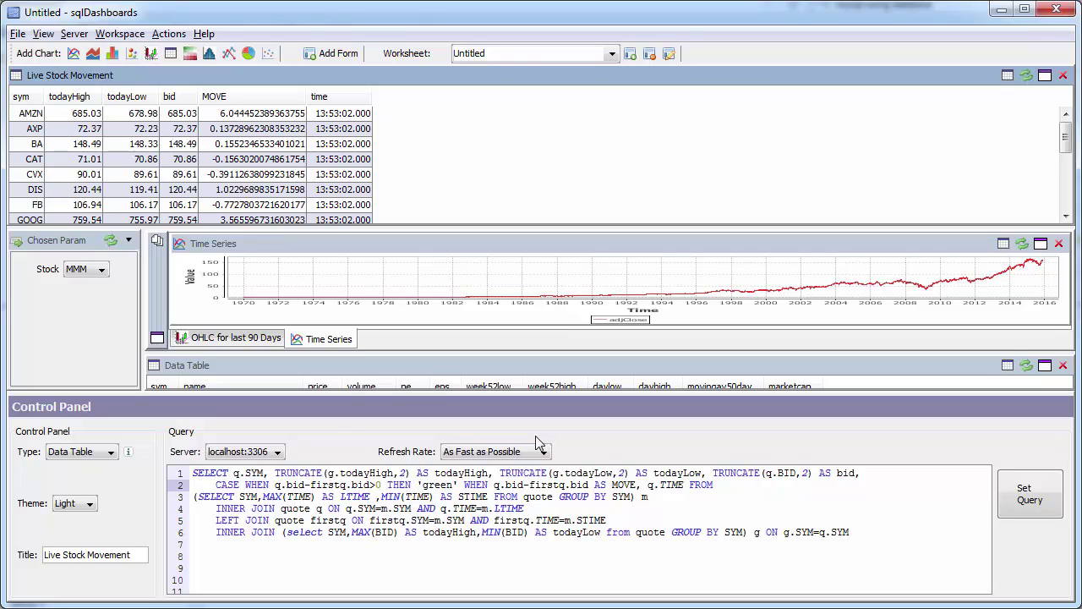
pyautogui.write("<0 THEN '")
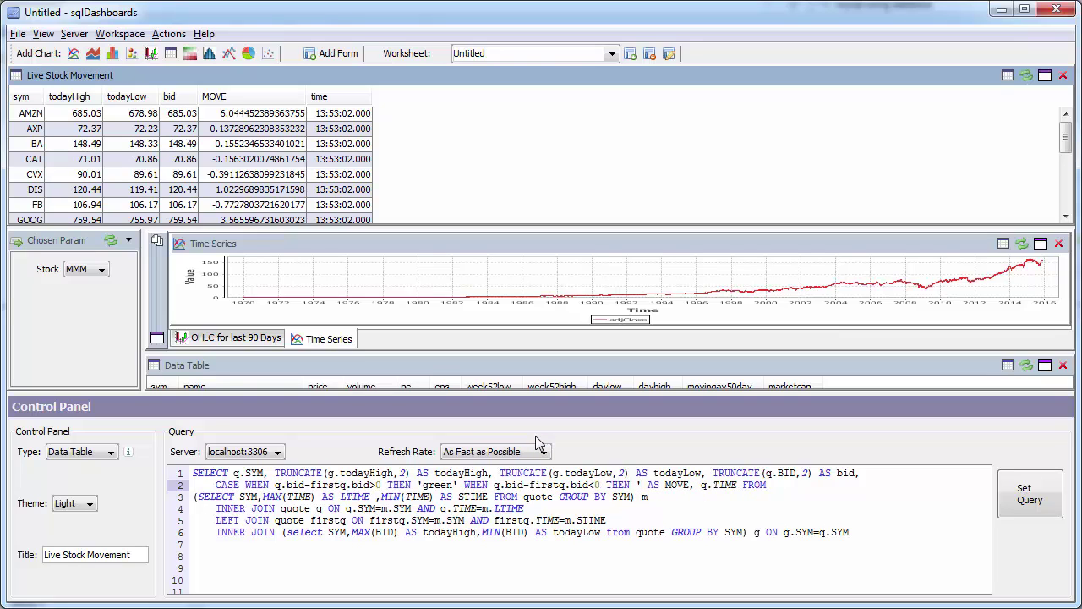
pyautogui.write("red' EL")
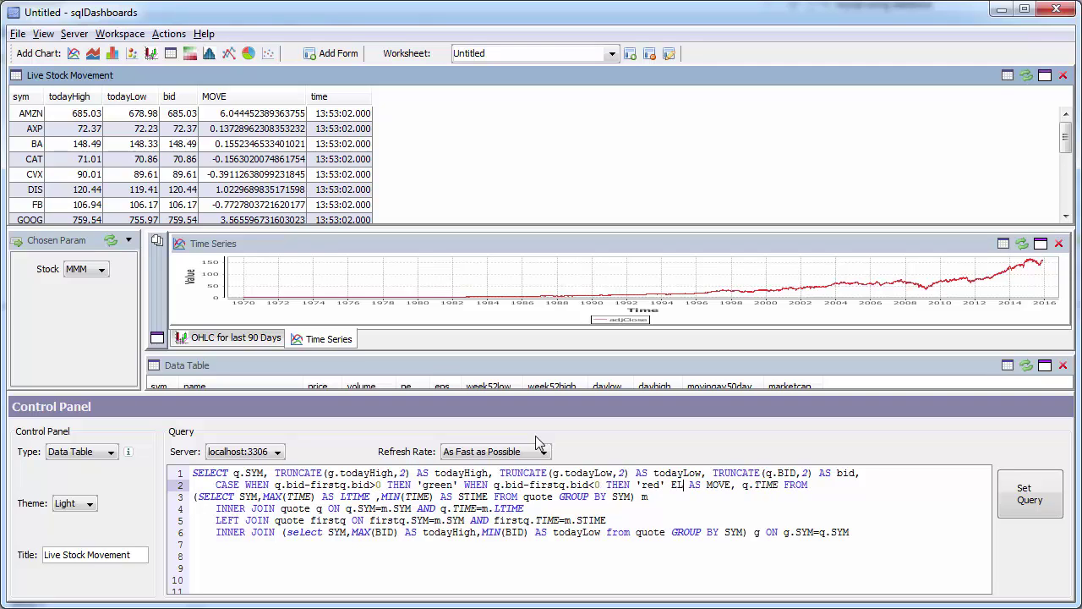
pyautogui.write('SE')
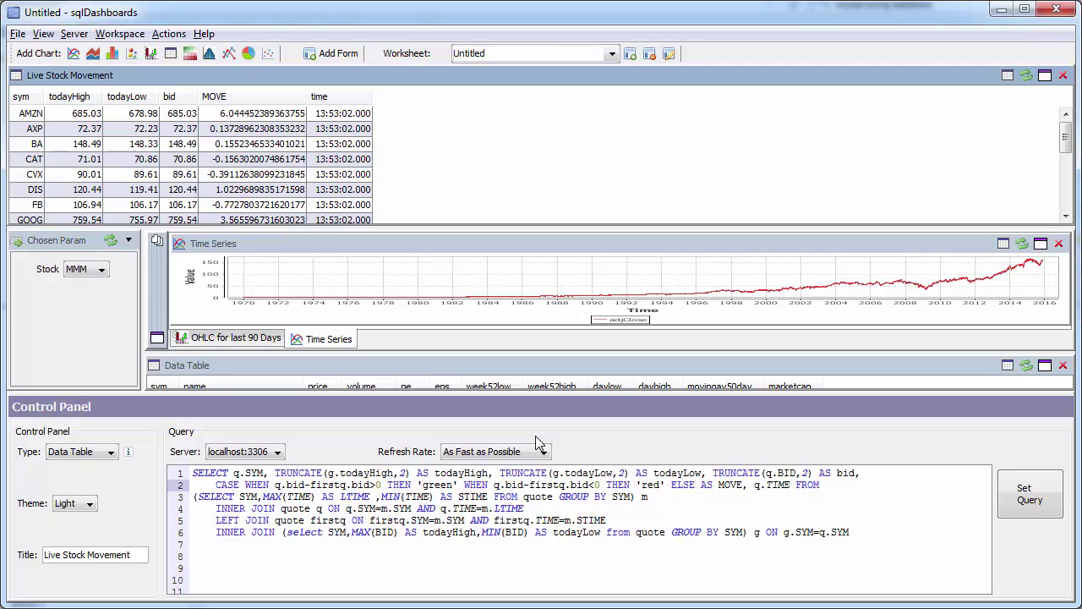
pyautogui.write(" 'white ")
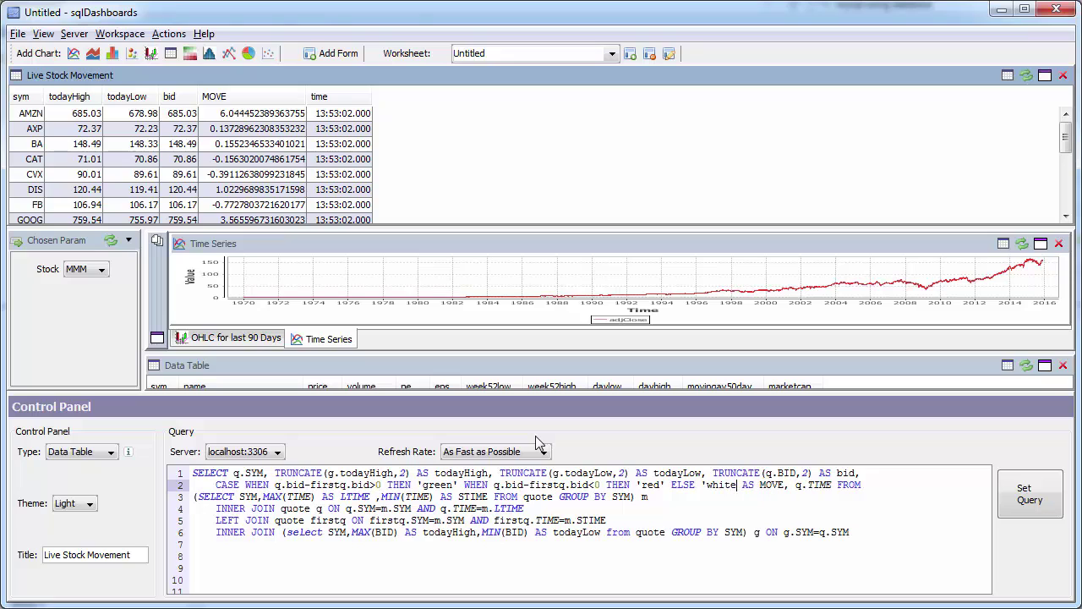
pyautogui.write("' END")
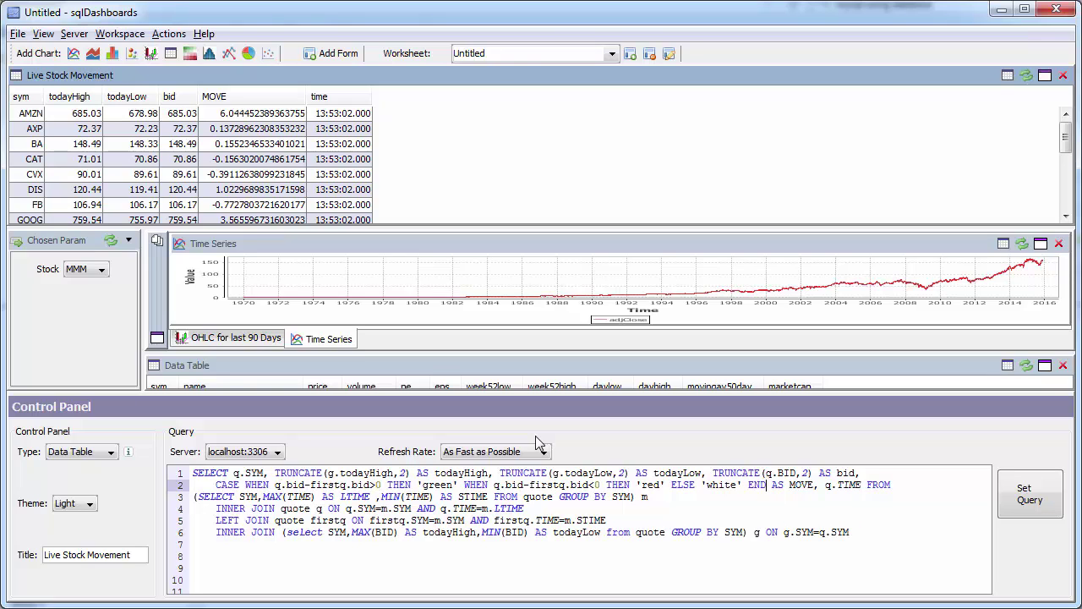
pyautogui.click(1035, 504)
pyautogui.click(221, 120)
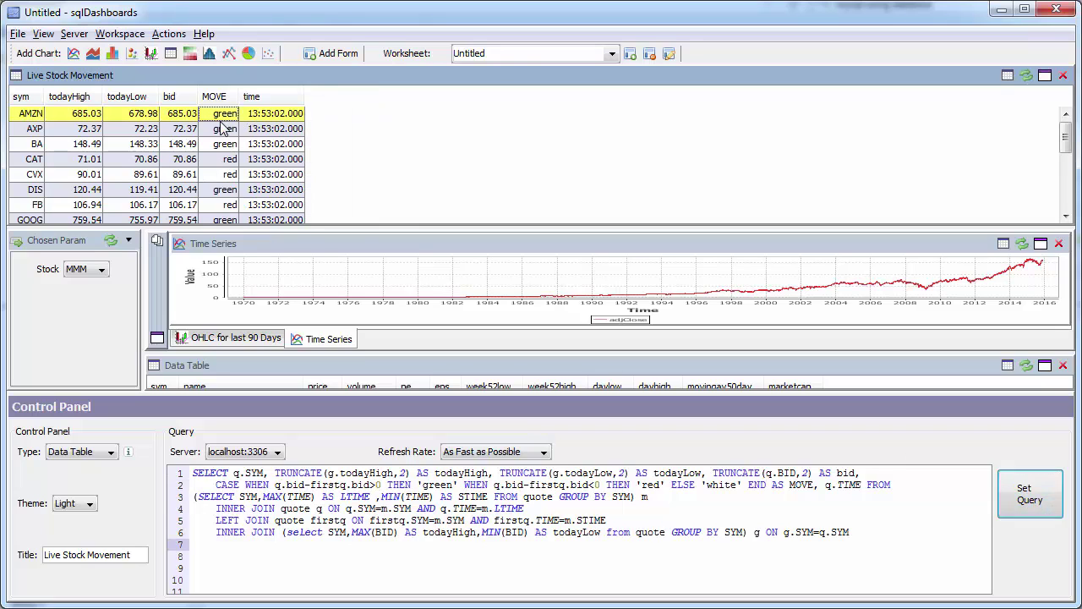
pyautogui.click(222, 162)
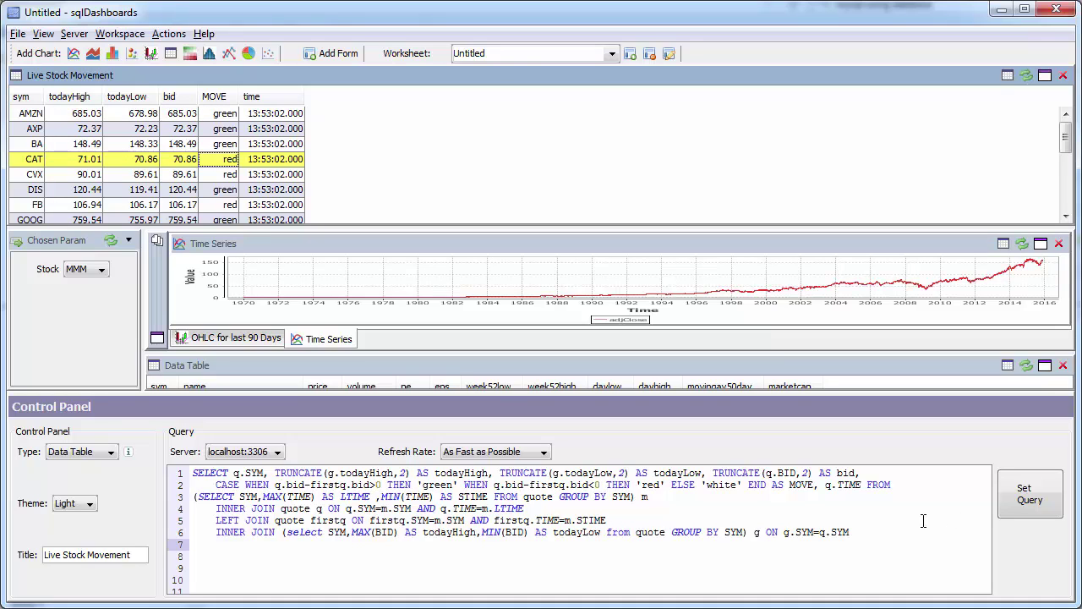
# Rename the MOVE alias to SD_BGCOLOR and dock Live Stock Movement under Chosen Param
pyautogui.doubleClick(803, 485)
pyautogui.write('SD_BGCOLOR')
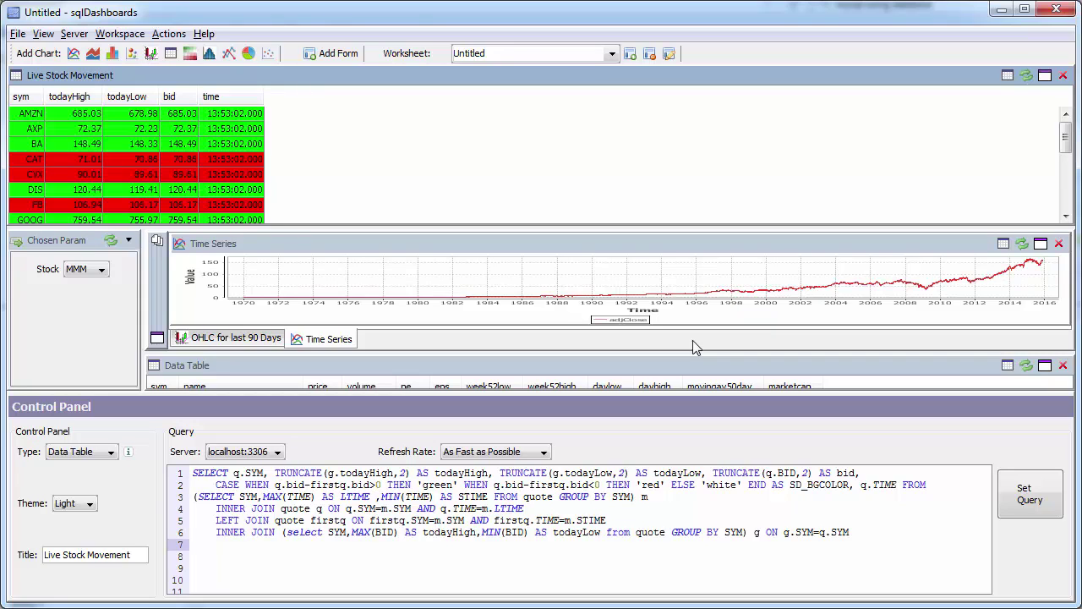
pyautogui.moveTo(187, 73); pyautogui.dragTo(85, 381)
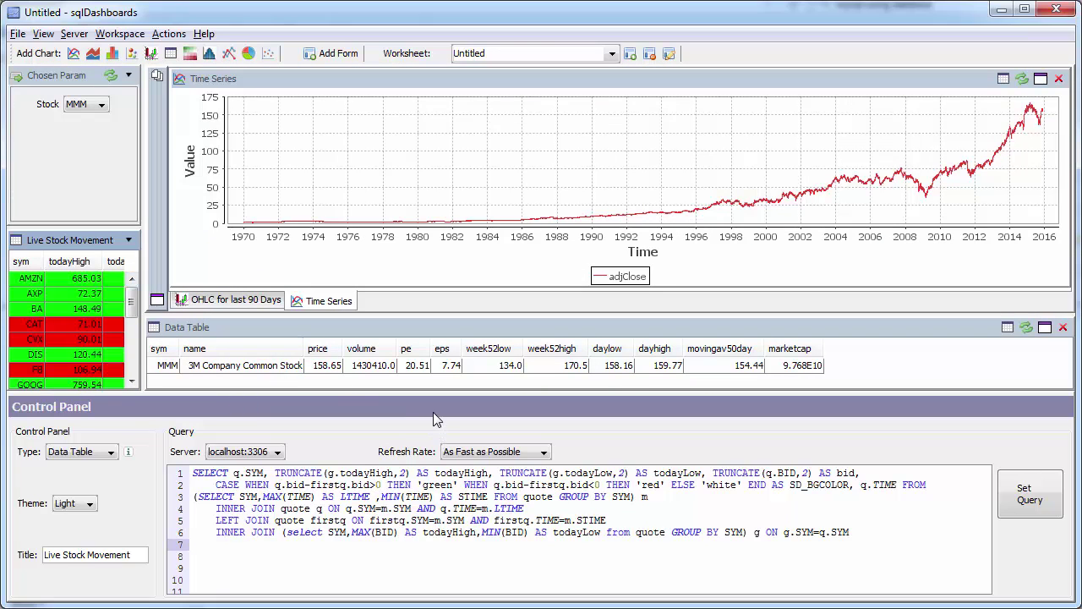
# In full-screen view, stack Time Series above OHLC and resize panels to widen the quotes table
pyautogui.click(44, 34)
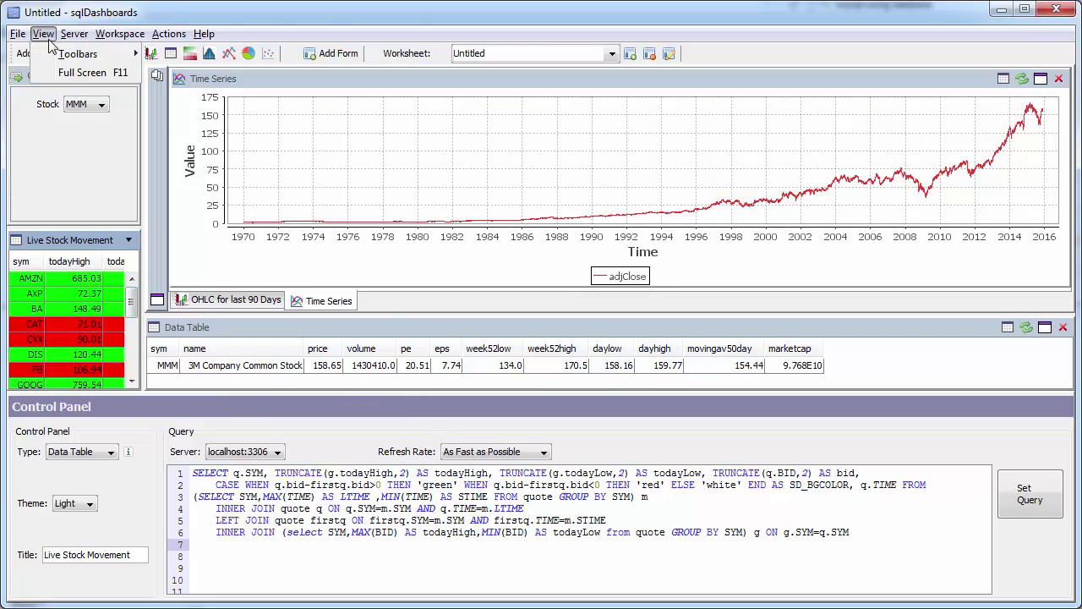
pyautogui.click(82, 73)
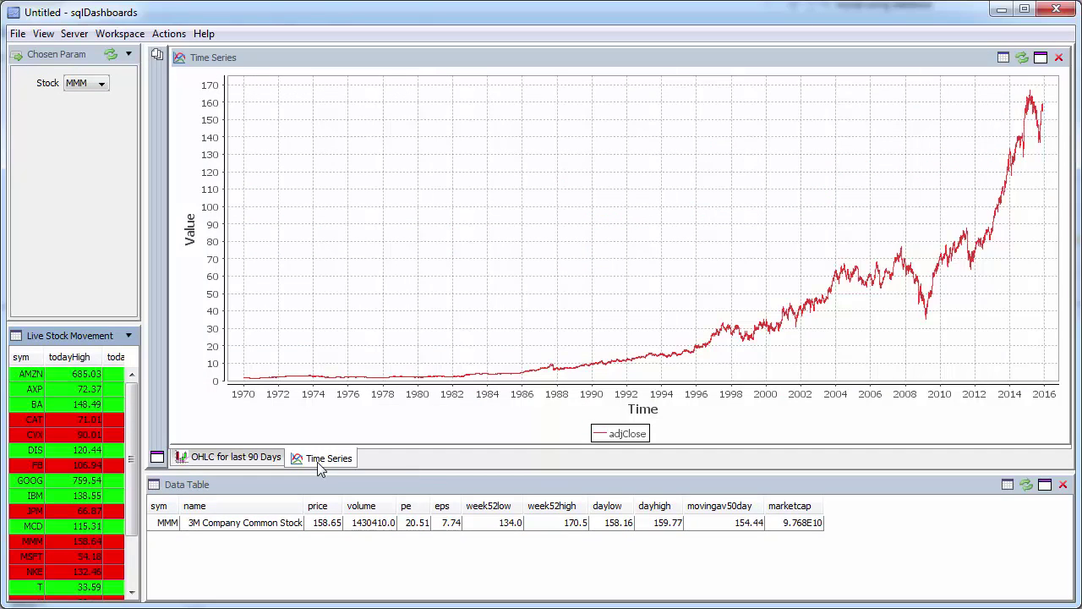
pyautogui.moveTo(321, 461); pyautogui.dragTo(496, 100)
pyautogui.moveTo(479, 363); pyautogui.dragTo(482, 263)
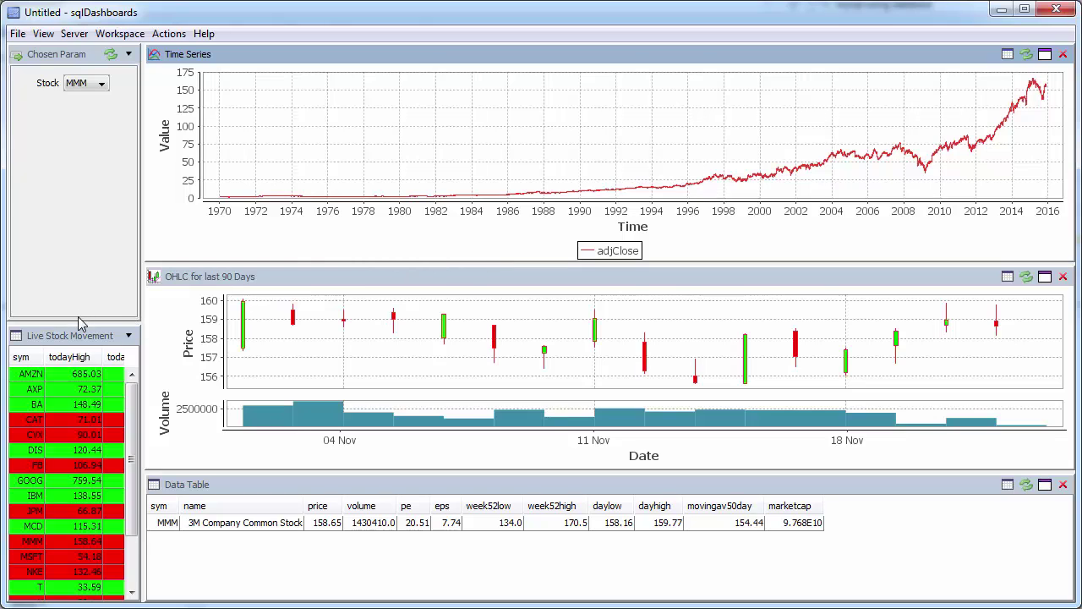
pyautogui.moveTo(82, 323); pyautogui.dragTo(82, 129)
pyautogui.moveTo(143, 330); pyautogui.dragTo(281, 330)
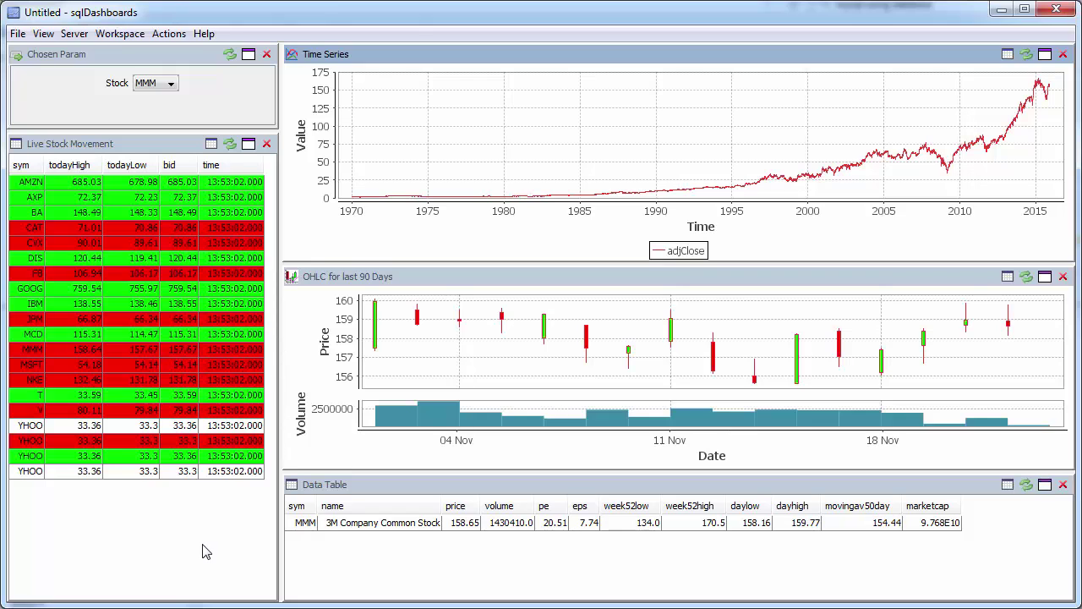
# Add a second Time Series chart tabbed with the existing one
pyautogui.hotkey('ctrl', 'e')
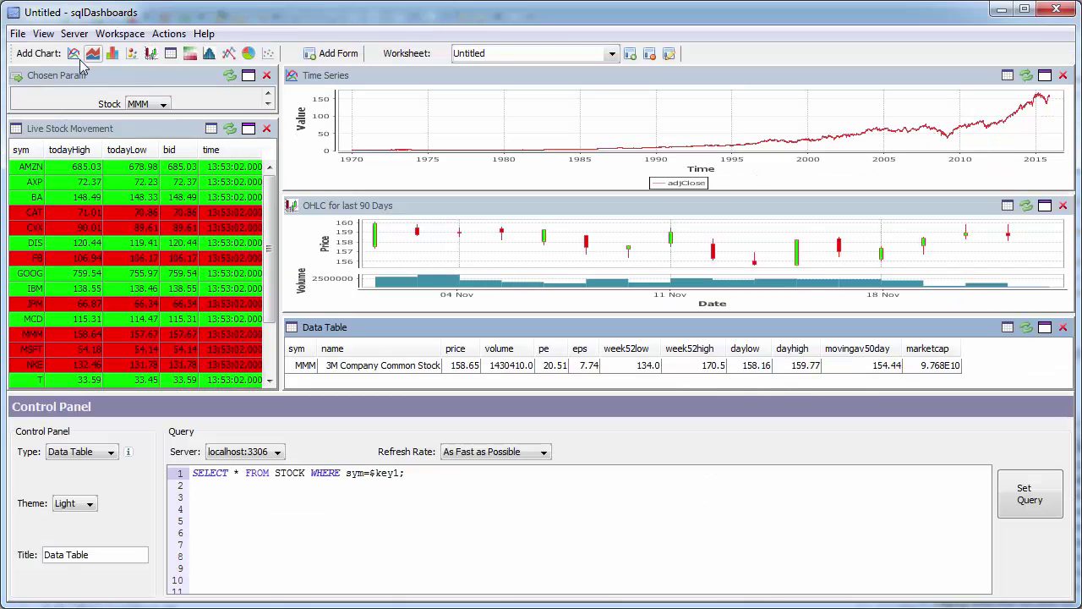
pyautogui.click(73, 53)
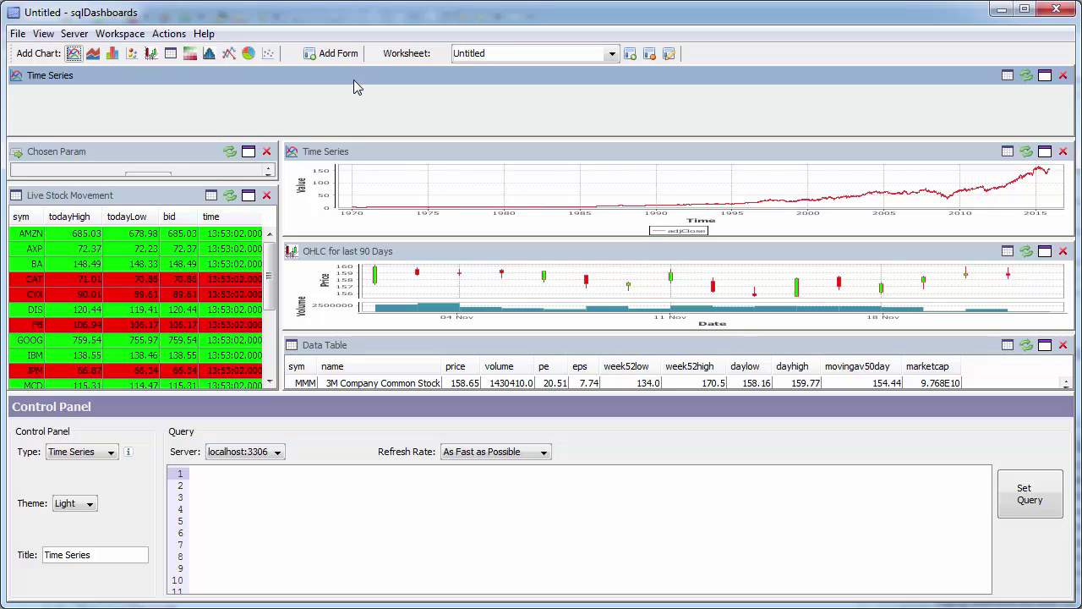
pyautogui.moveTo(355, 85); pyautogui.dragTo(732, 238)
pyautogui.moveTo(528, 133); pyautogui.dragTo(535, 102)
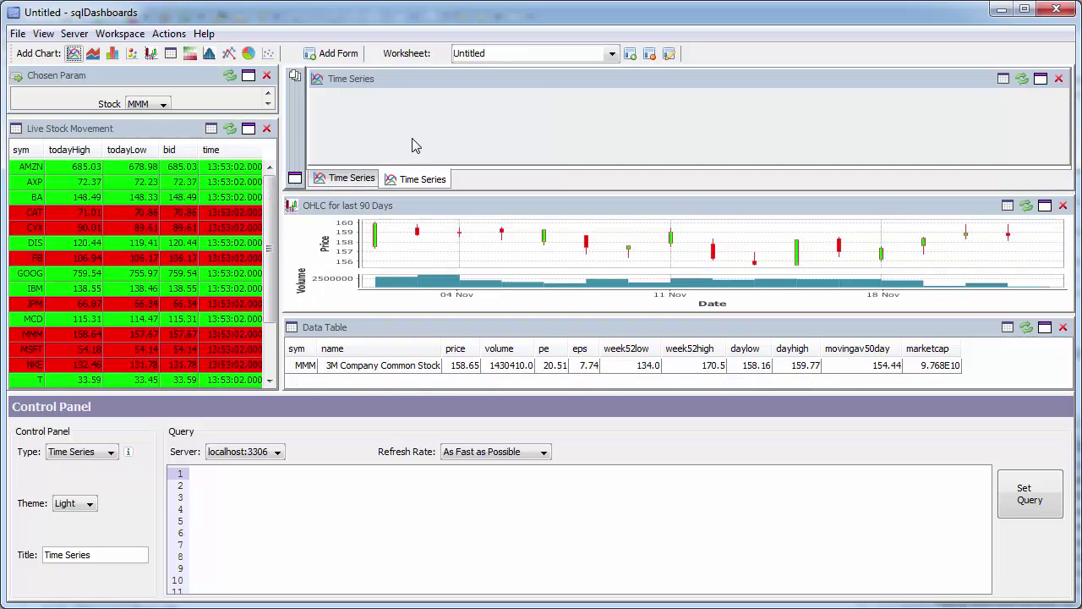
# Give the new chart the time, bid and ask query and view the dashboard full screen
pyautogui.click(433, 490)
pyautogui.write('select time,bid,ask from quote where sym=$key1')
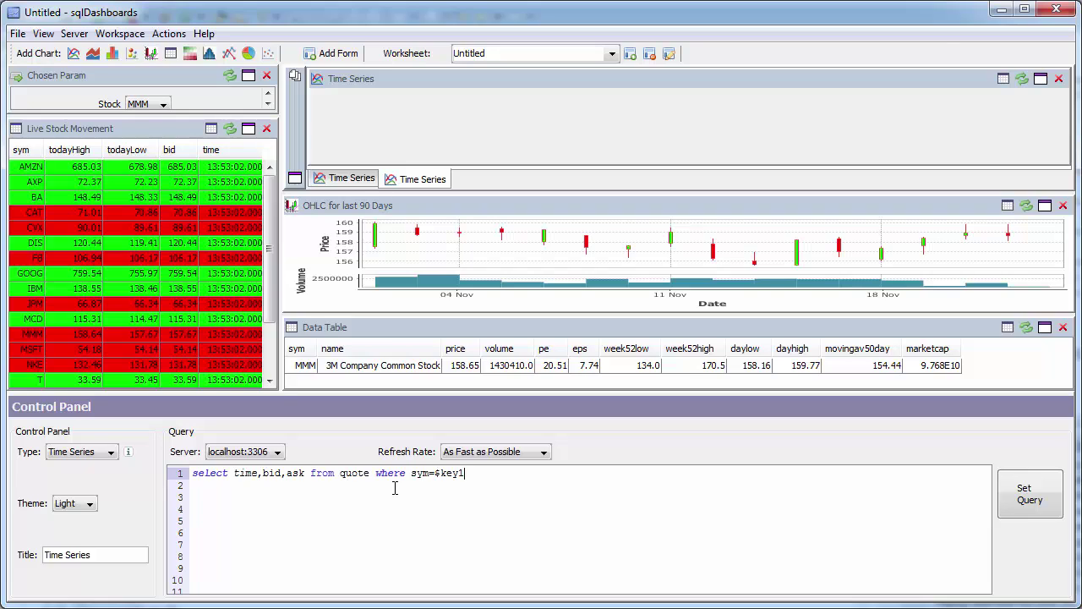
pyautogui.click(1030, 500)
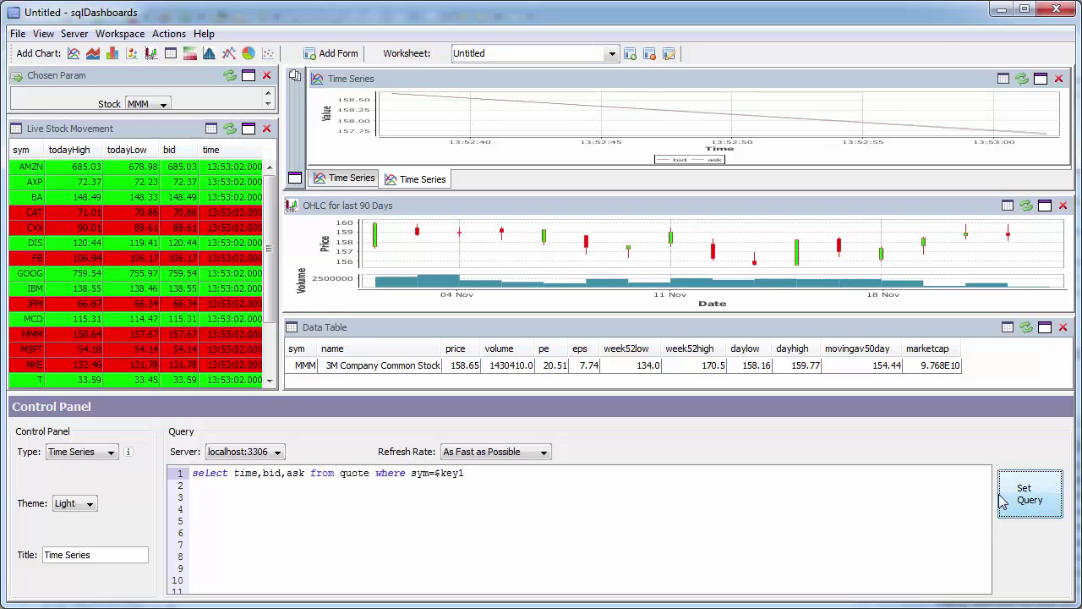
pyautogui.hotkey('ctrl', 'e')
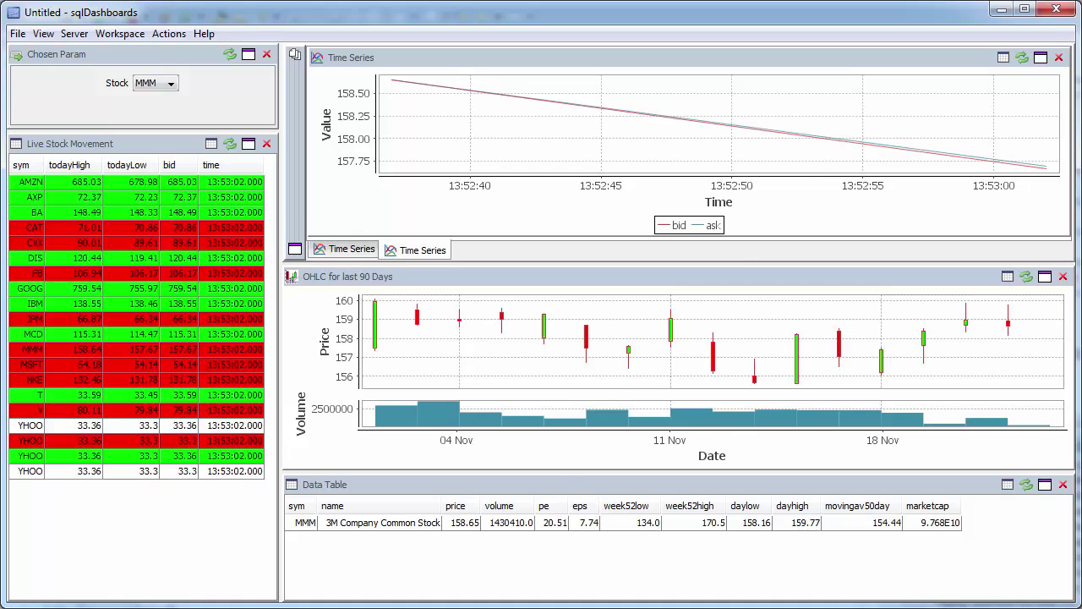
pyautogui.hotkey('ctrl', 'o')
# Load newquotes.sql into the Workbench editor and move the window down-right to reveal the dashboard
pyautogui.click(459, 189)
pyautogui.click(454, 171)
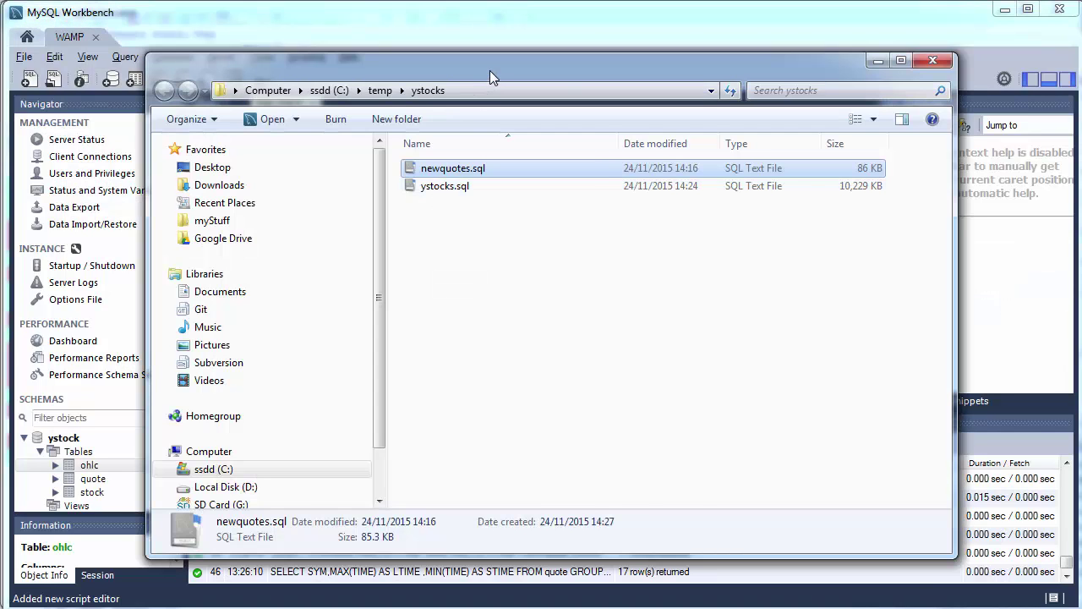
pyautogui.moveTo(489, 70); pyautogui.dragTo(246, 61)
pyautogui.moveTo(242, 169); pyautogui.dragTo(775, 259)
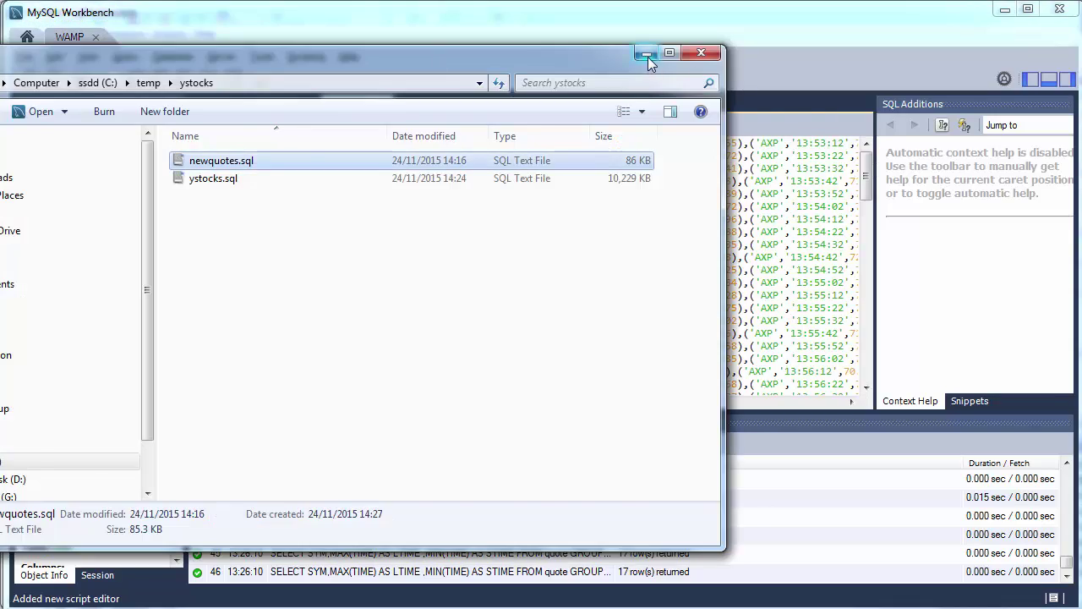
pyautogui.click(647, 54)
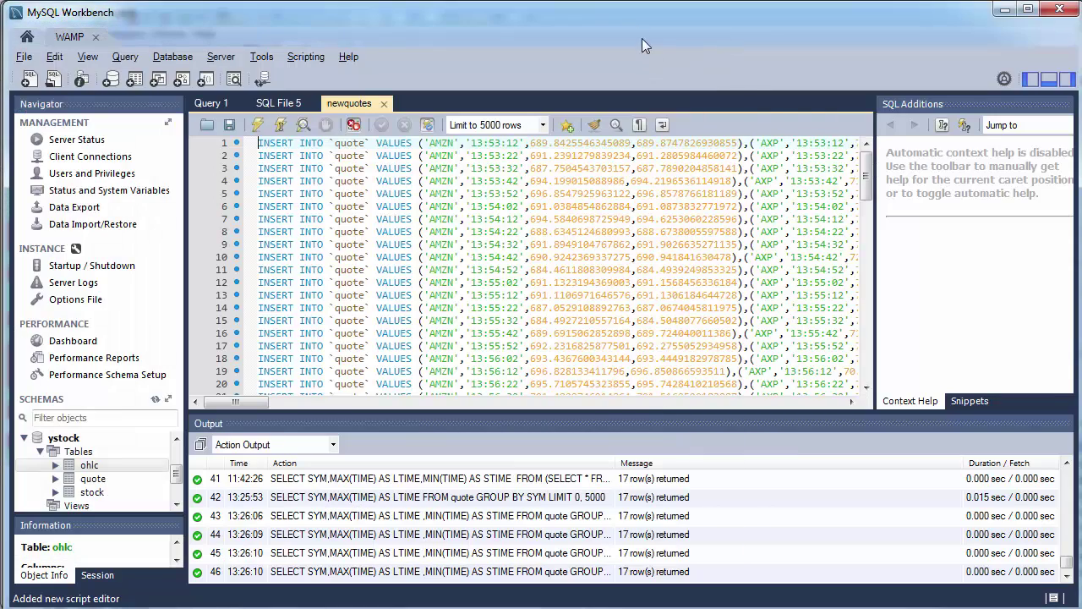
pyautogui.moveTo(592, 17); pyautogui.dragTo(817, 298)
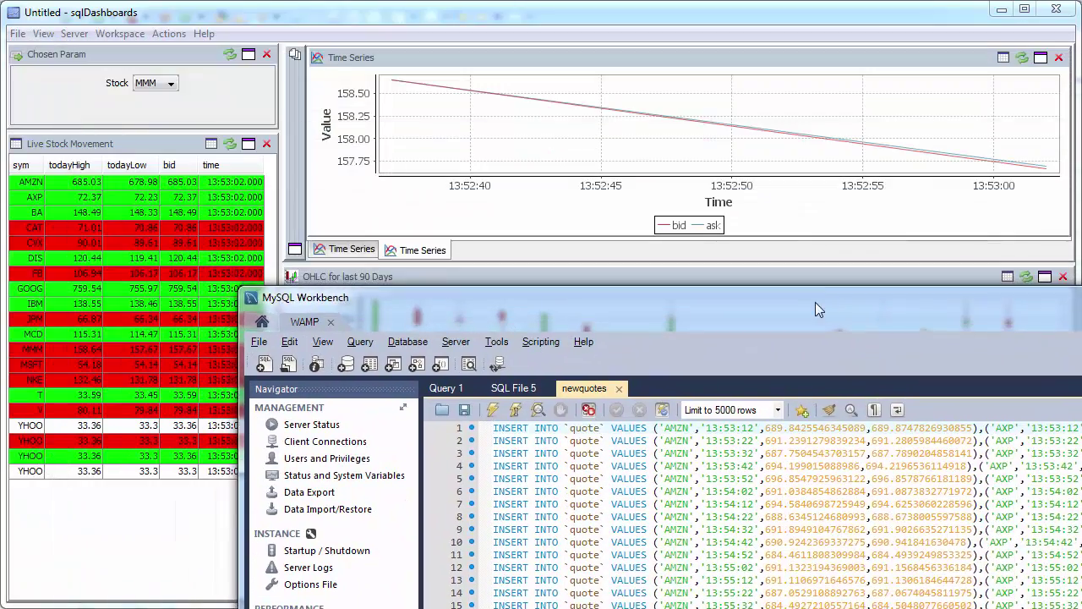
# Run five batches of newquotes INSERT statements so the dashboard advances to 13:57:12, then return to it
pyautogui.moveTo(806, 303); pyautogui.dragTo(754, 323)
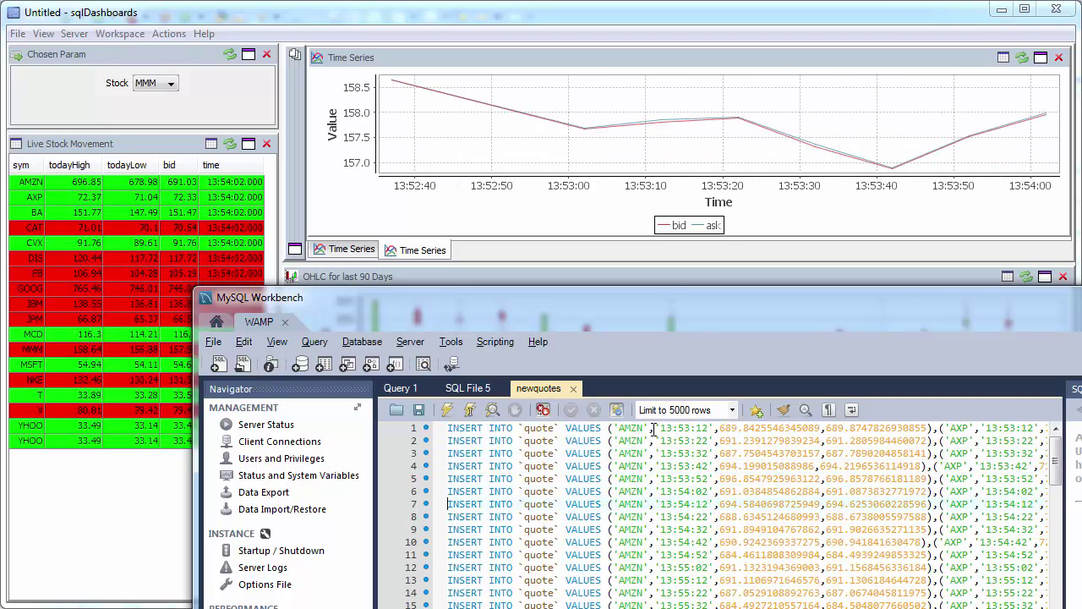
pyautogui.hotkey('ctrl', 'Return')
pyautogui.hotkey('ctrl', 'Return')
pyautogui.hotkey('ctrl', 'Return')
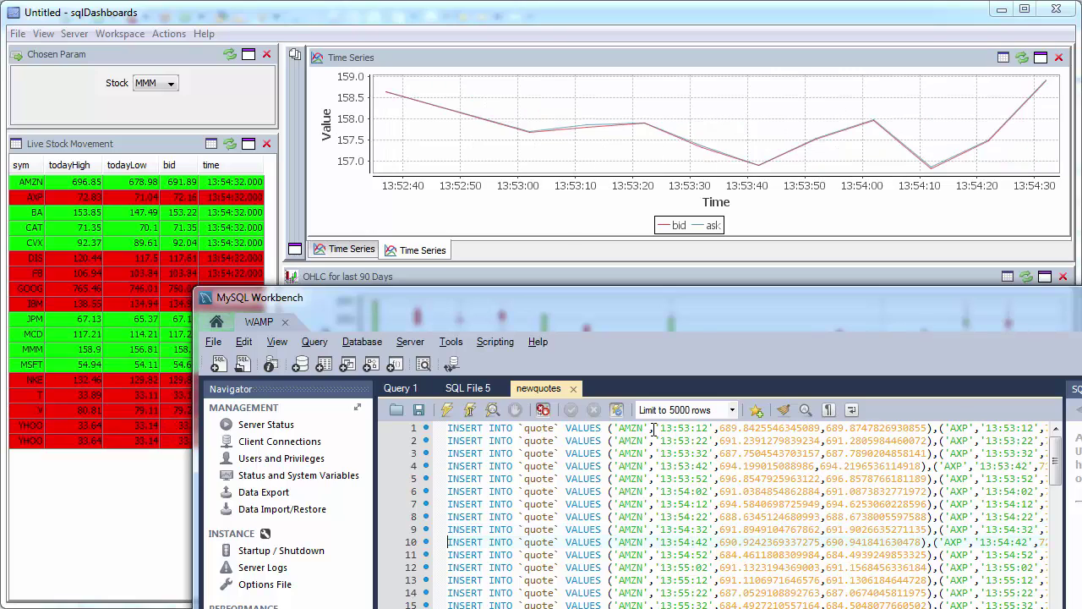
pyautogui.hotkey('ctrl', 'Return')
pyautogui.hotkey('ctrl', 'Return')
pyautogui.hotkey('ctrl', 'Return')
pyautogui.hotkey('ctrl', 'Return')
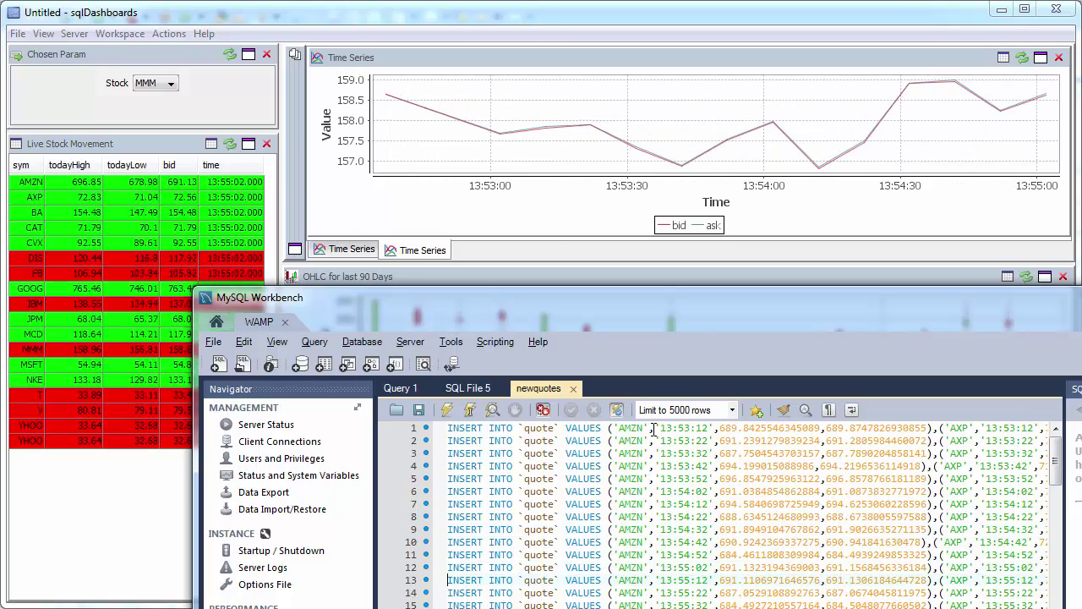
pyautogui.hotkey('ctrl', 'Return')
pyautogui.hotkey('ctrl', 'Return')
pyautogui.hotkey('ctrl', 'Return')
pyautogui.hotkey('ctrl', 'Return')
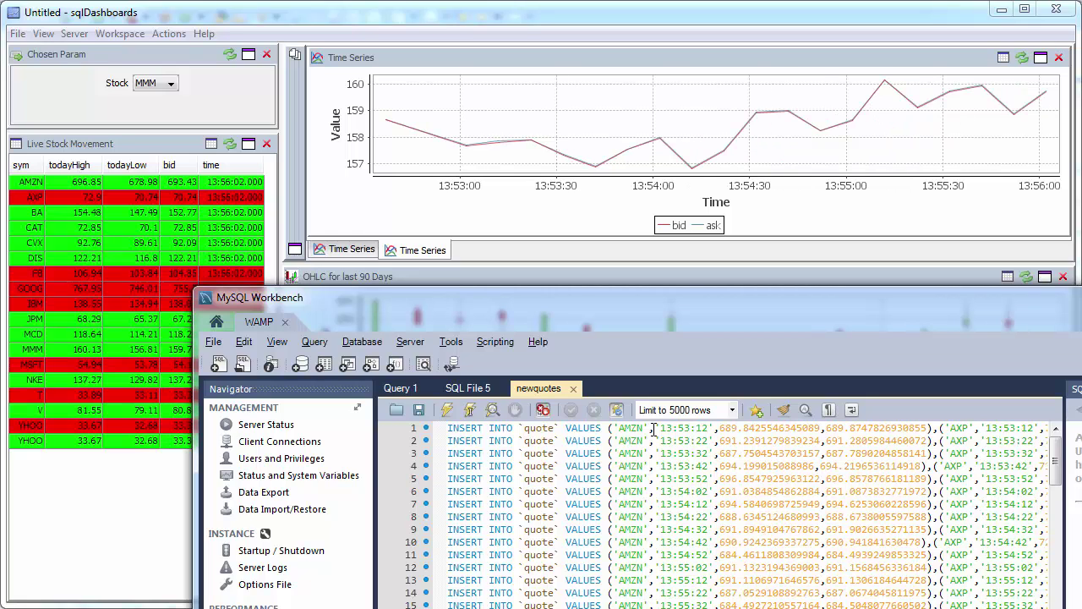
pyautogui.hotkey('ctrl', 'Return')
pyautogui.hotkey('ctrl', 'Return')
pyautogui.hotkey('ctrl', 'Return')
pyautogui.hotkey('ctrl', 'Return')
pyautogui.hotkey('ctrl', 'Return')
pyautogui.hotkey('ctrl', 'Return')
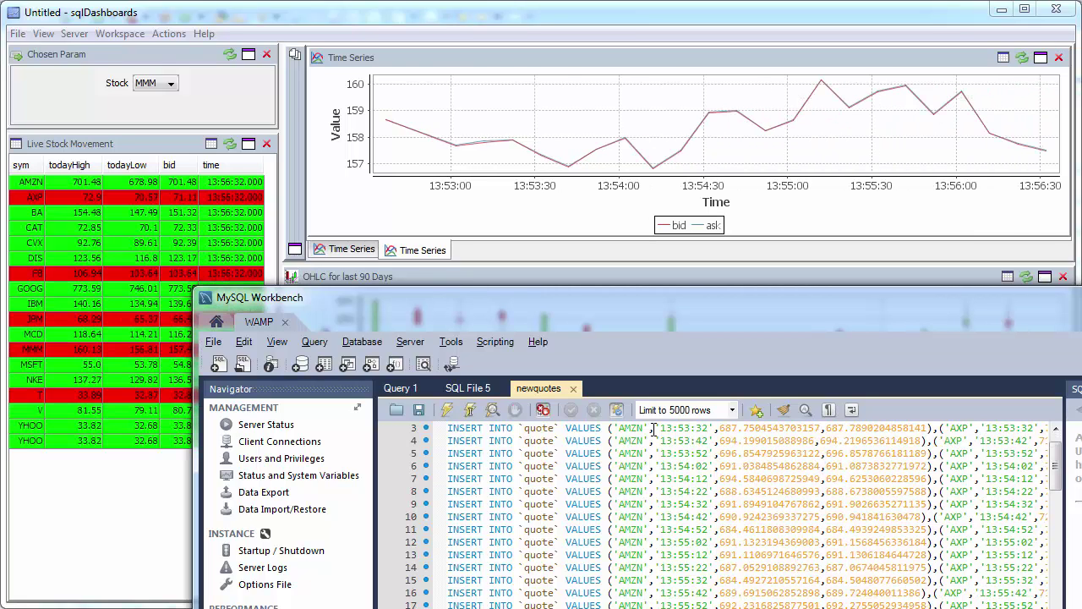
pyautogui.hotkey('ctrl', 'Return')
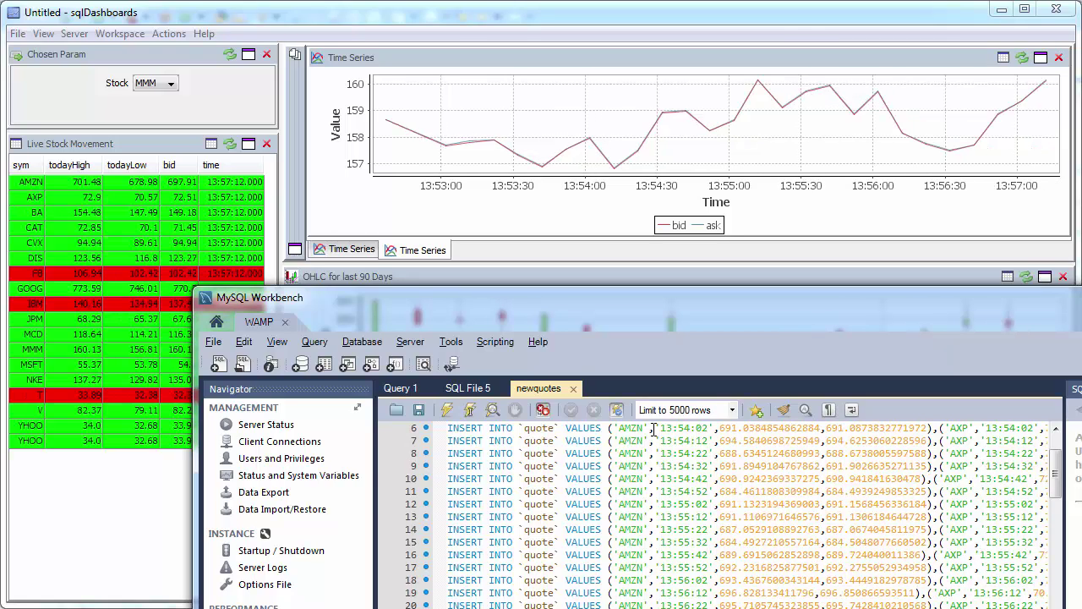
pyautogui.hotkey('alt', 'Tab')
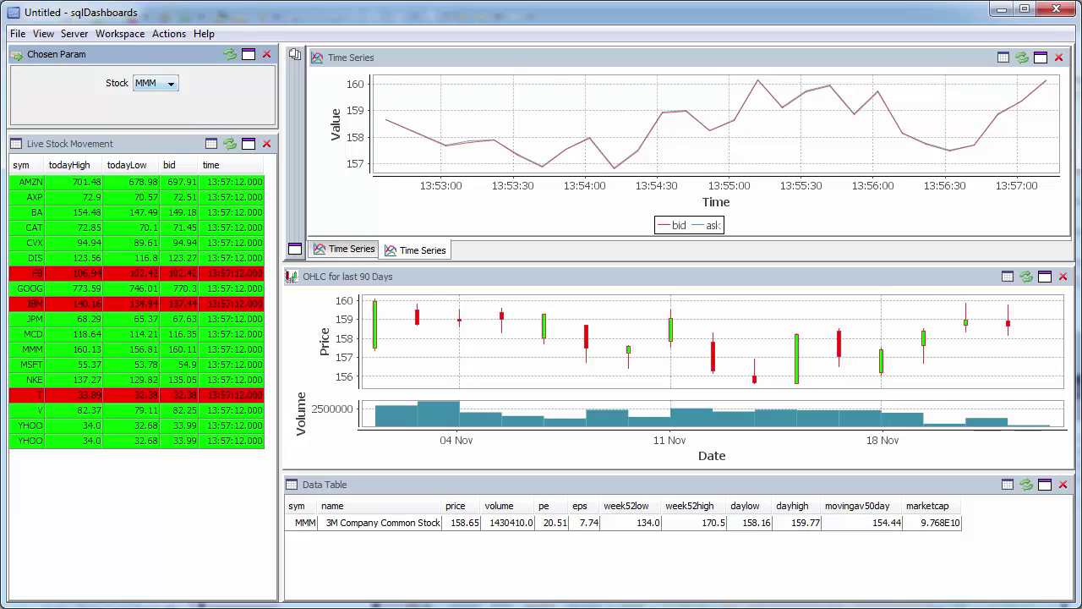
# Save the dashboard as C:\temp\ystocks\ystock.das
pyautogui.click(17, 34)
pyautogui.click(68, 127)
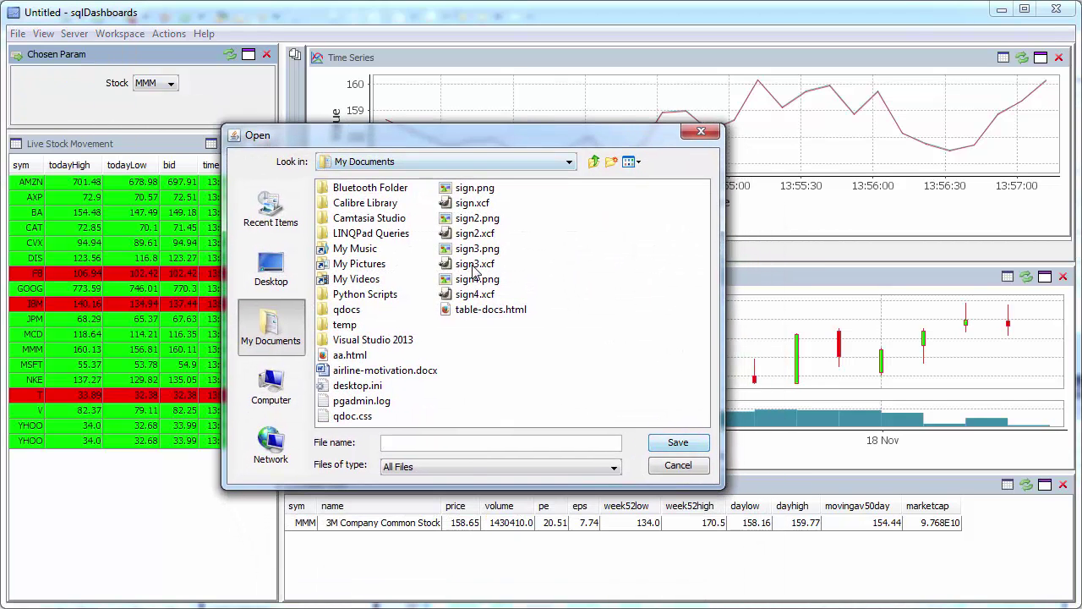
pyautogui.write('C:\\temp\\ystocks')
pyautogui.write('\\ystock')
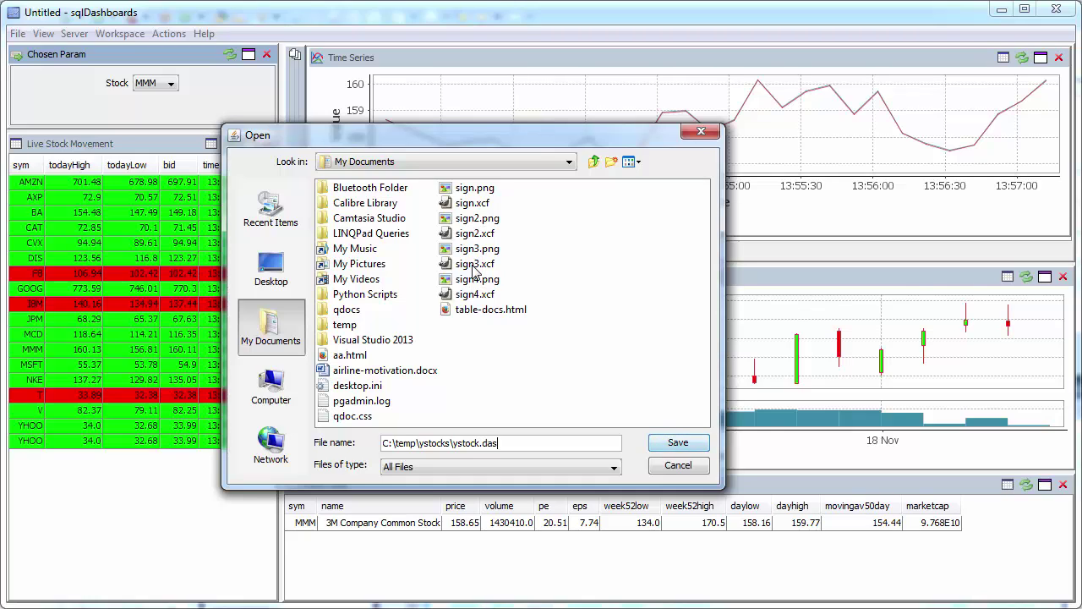
pyautogui.hotkey('ctrl', 'a')
pyautogui.press('Return')
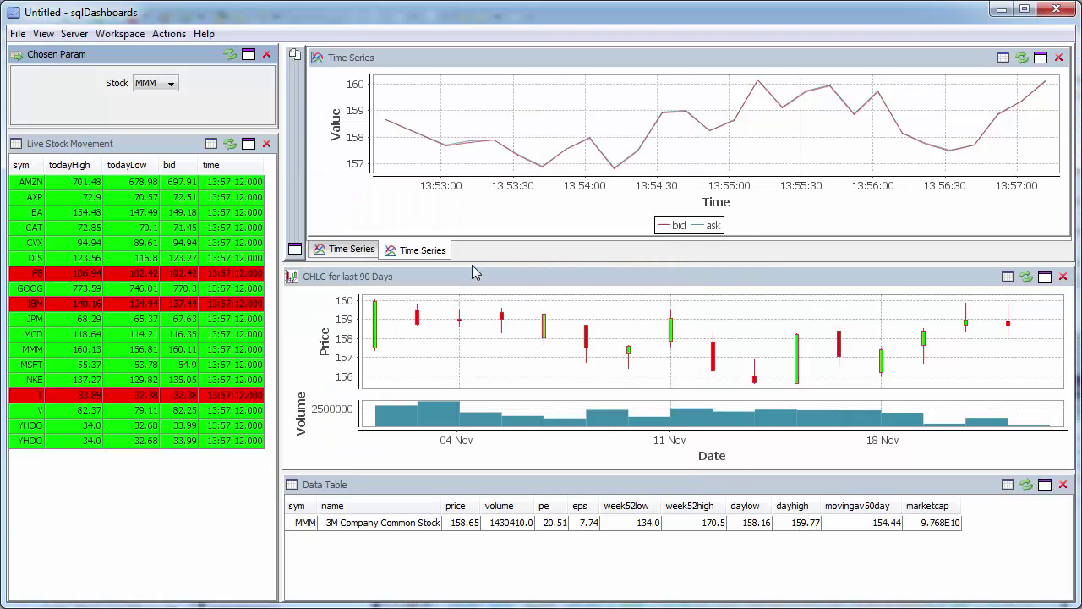
# Close the current dashboard and copy the ystocks folder path from Explorer
pyautogui.click(18, 36)
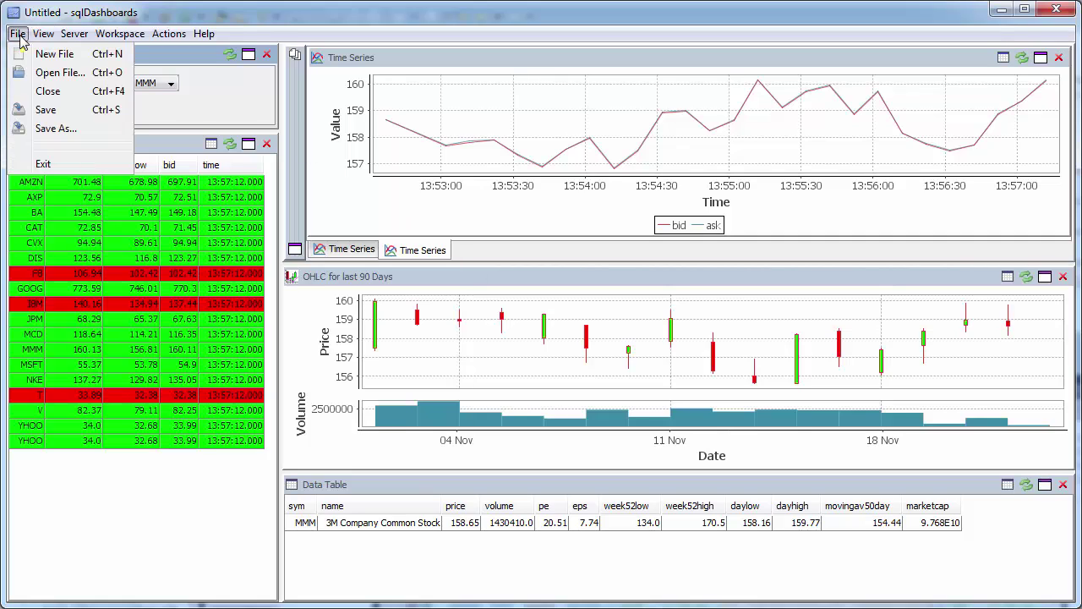
pyautogui.click(38, 93)
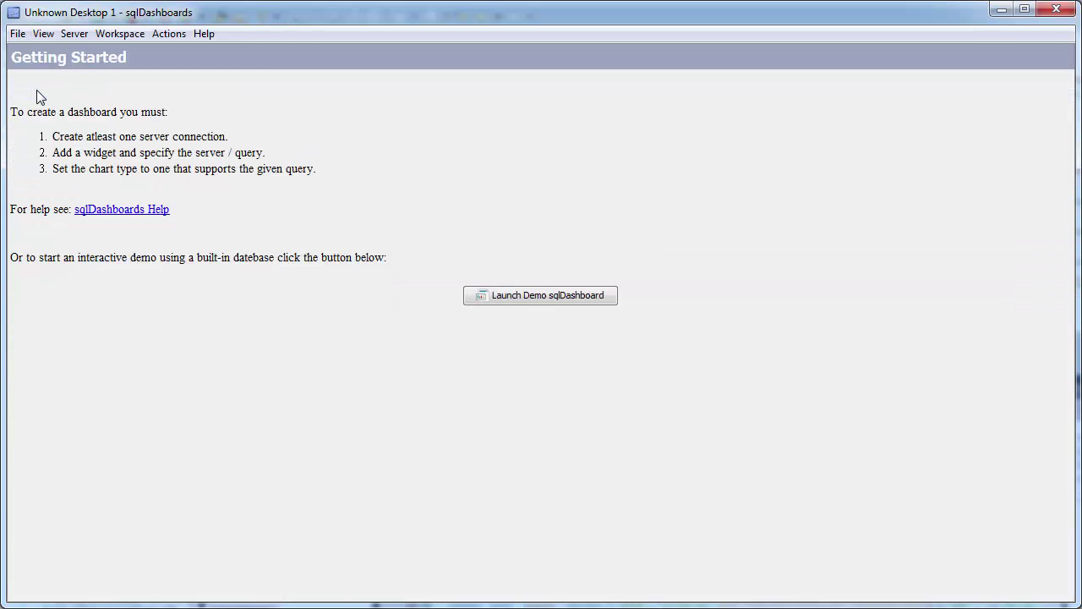
pyautogui.hotkey('ctrl', 'o')
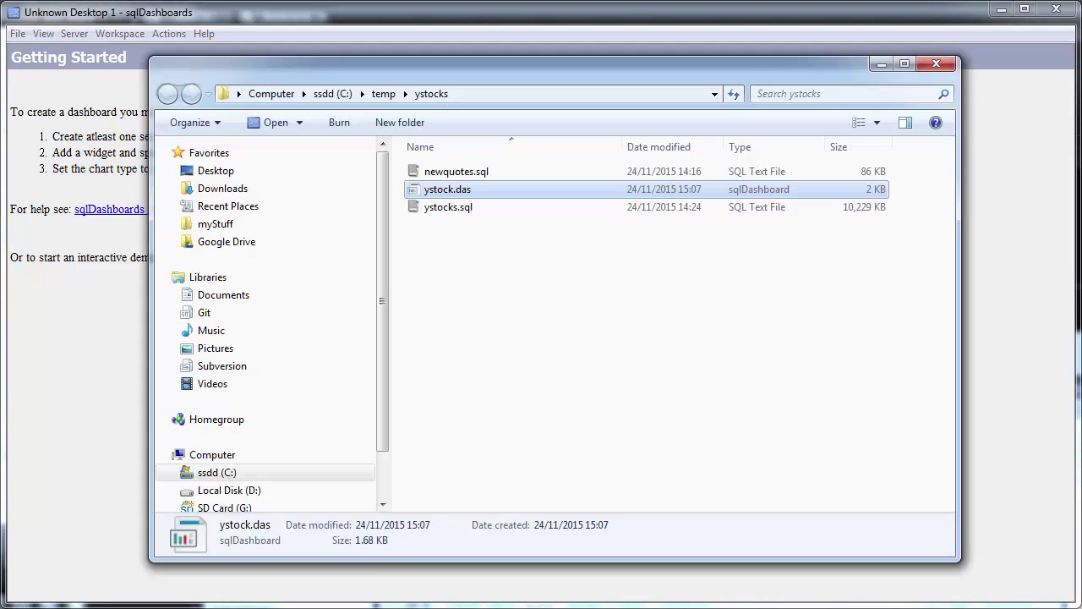
pyautogui.click(457, 208)
pyautogui.click(457, 192)
pyautogui.click(475, 96)
pyautogui.hotkey('ctrl', 'c')
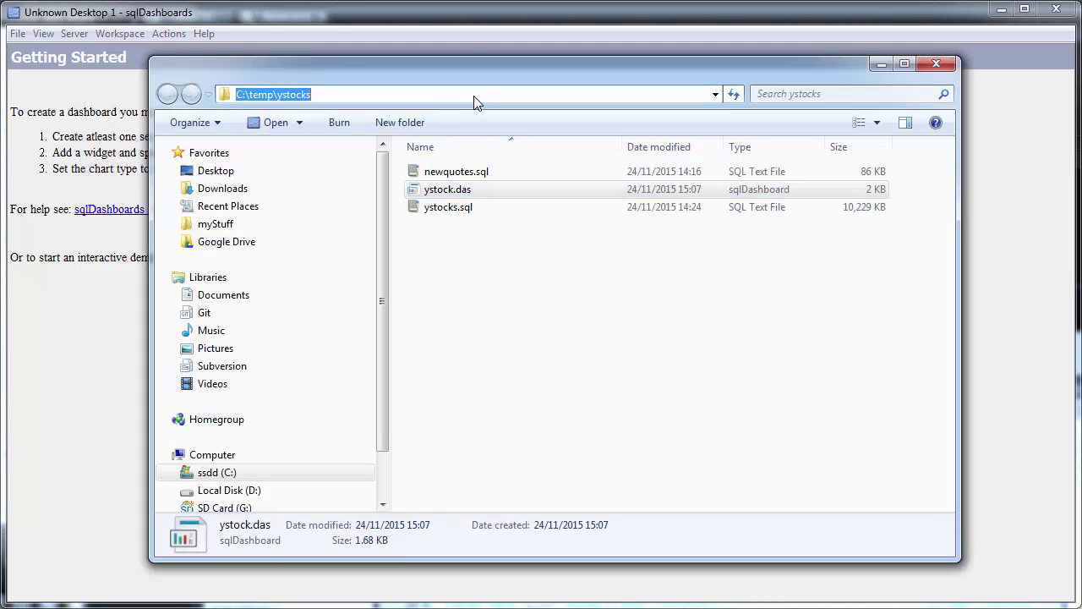
# Reopen ystock.das from the C:\temp\ystocks folder in sqlDashboards
pyautogui.click(15, 34)
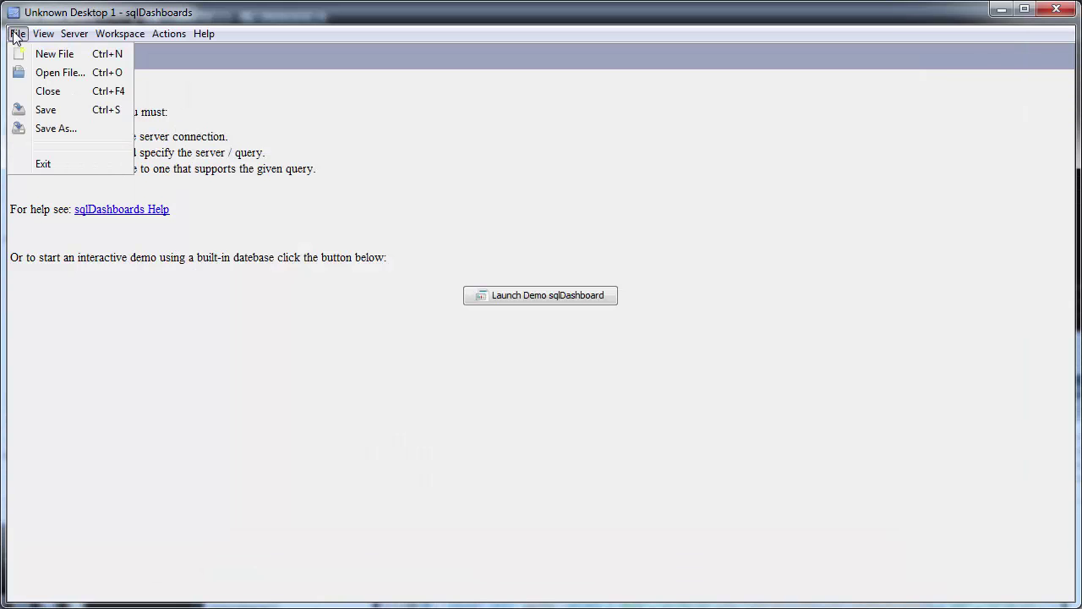
pyautogui.click(33, 73)
pyautogui.hotkey('ctrl', 'v')
pyautogui.write('\\')
pyautogui.press('Return')
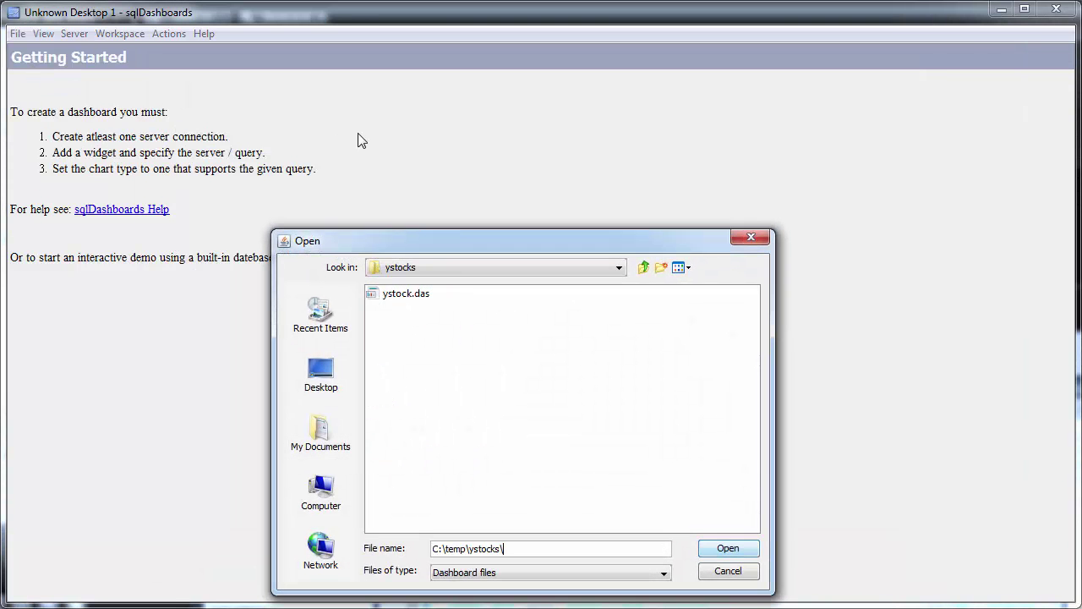
pyautogui.doubleClick(391, 294)
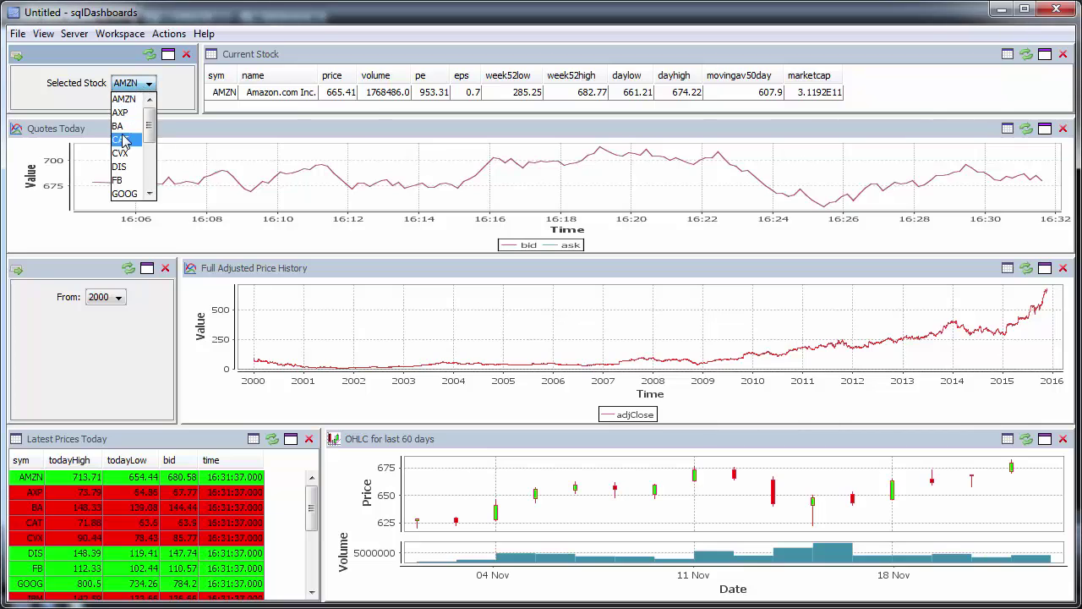
# Track CAT, then GOOG, with the price history starting from 2015
pyautogui.click(127, 141)
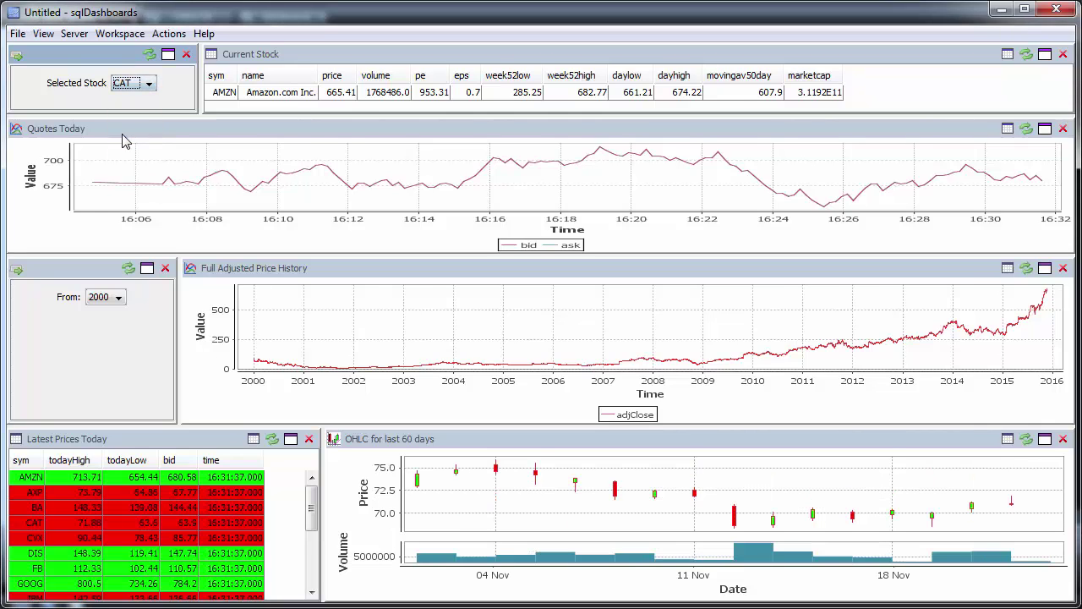
pyautogui.click(144, 89)
pyautogui.click(128, 196)
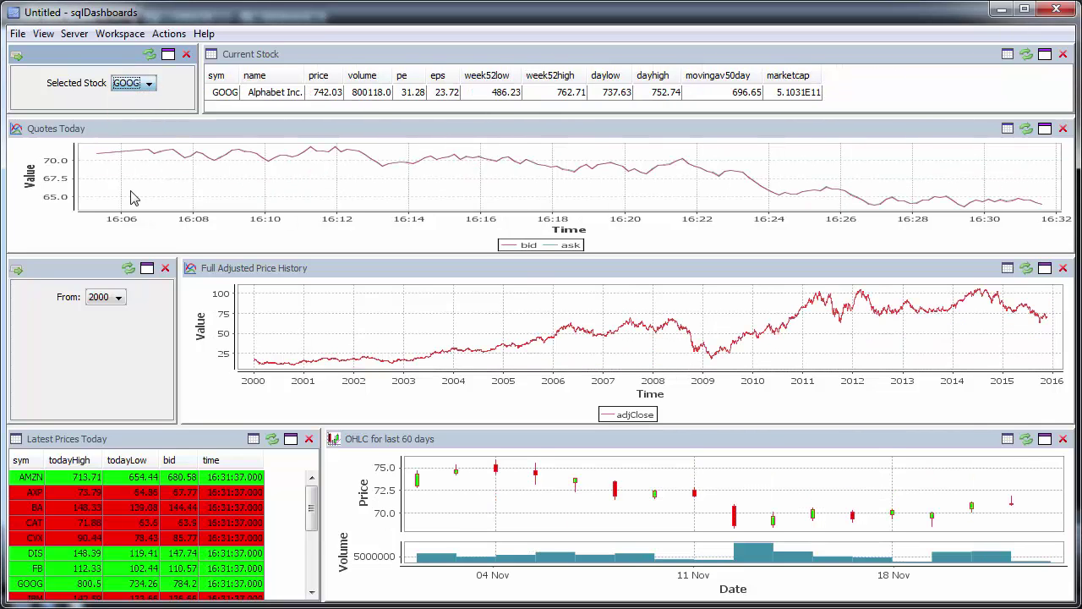
pyautogui.click(118, 296)
pyautogui.click(103, 322)
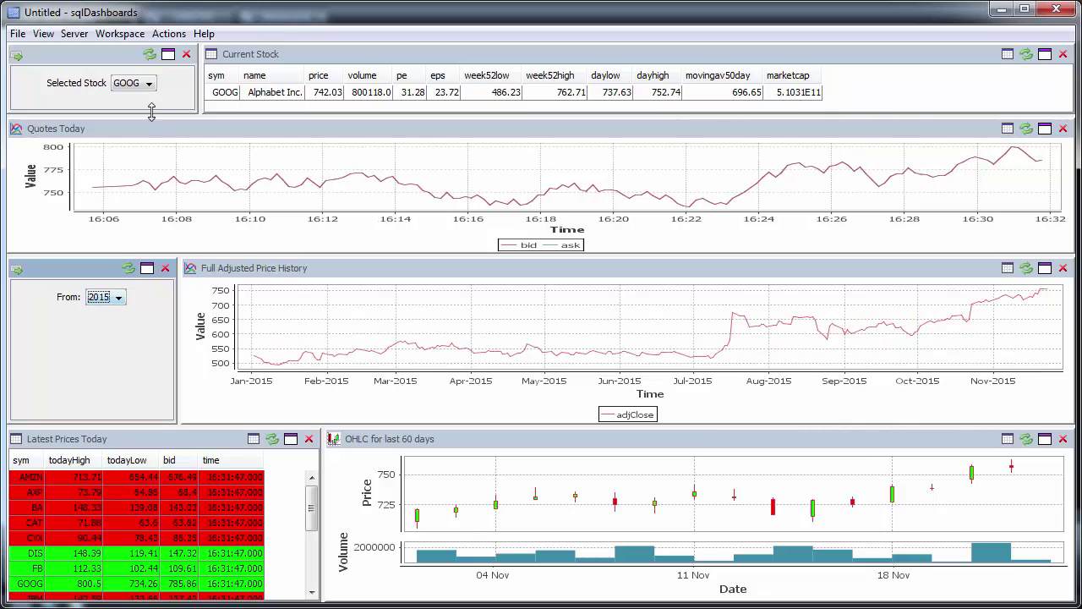
# Switch the tracker to Visa (V) with price history from 2012
pyautogui.click(145, 83)
pyautogui.scroll(-3, 125, 182)
pyautogui.click(124, 182)
pyautogui.click(118, 297)
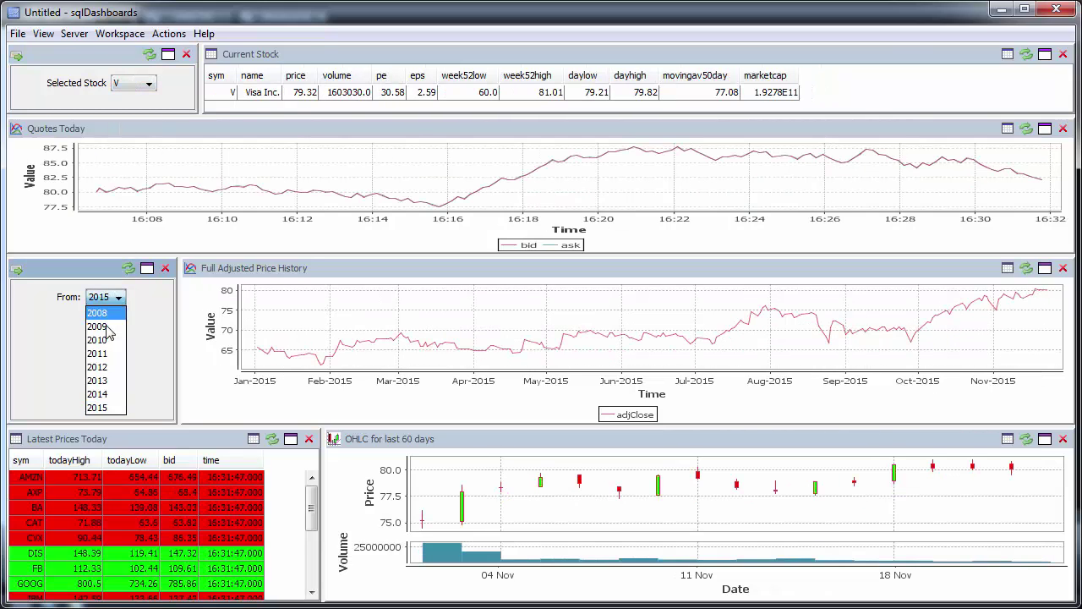
pyautogui.click(105, 368)
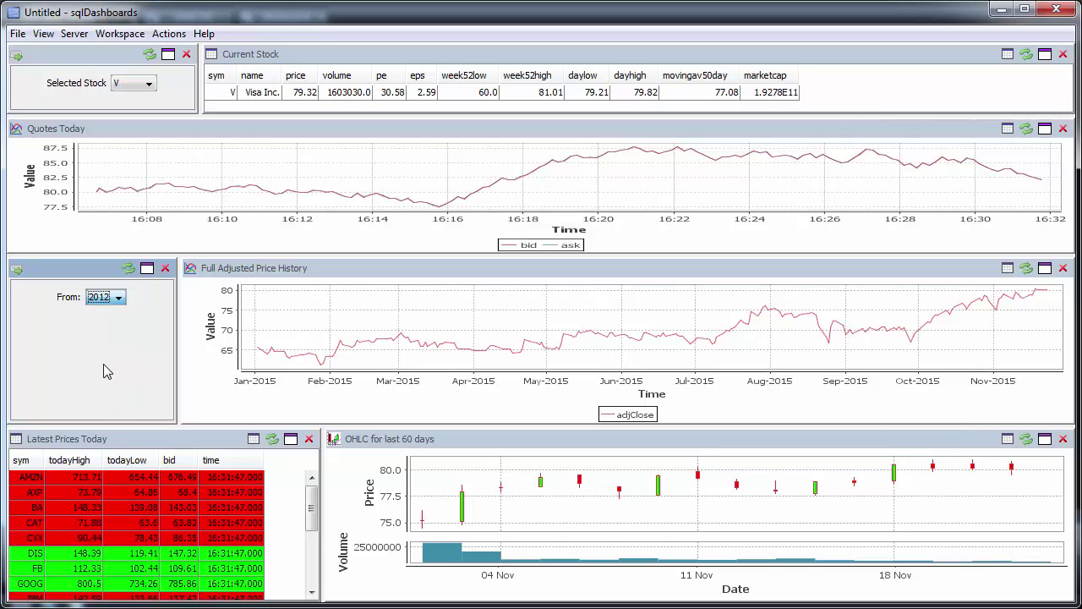
pyautogui.click(144, 34)
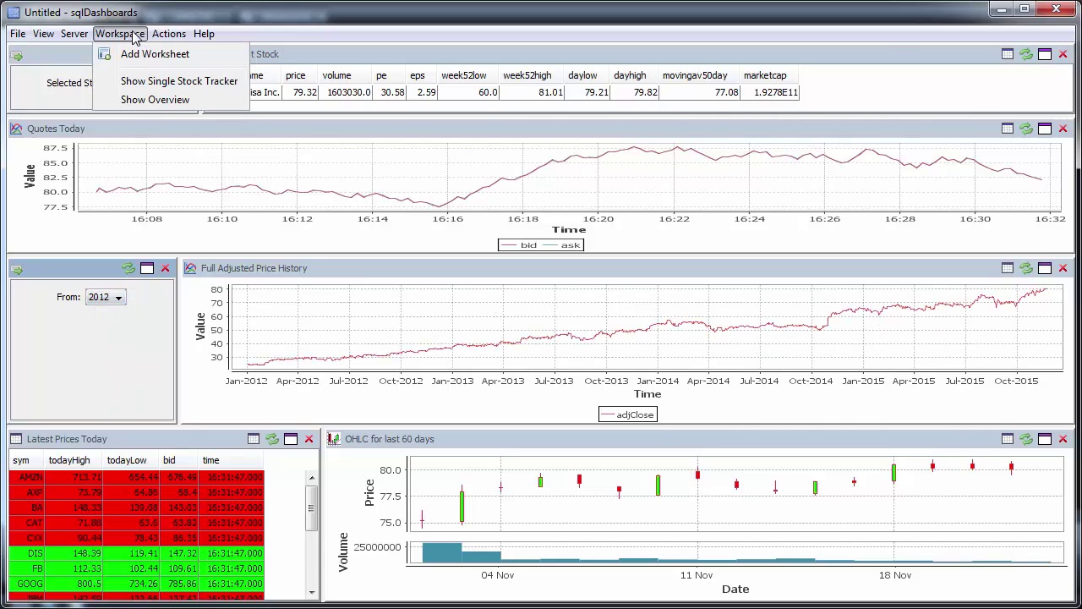
# Switch to the market overview workspace and chart DIS's price history
pyautogui.click(155, 99)
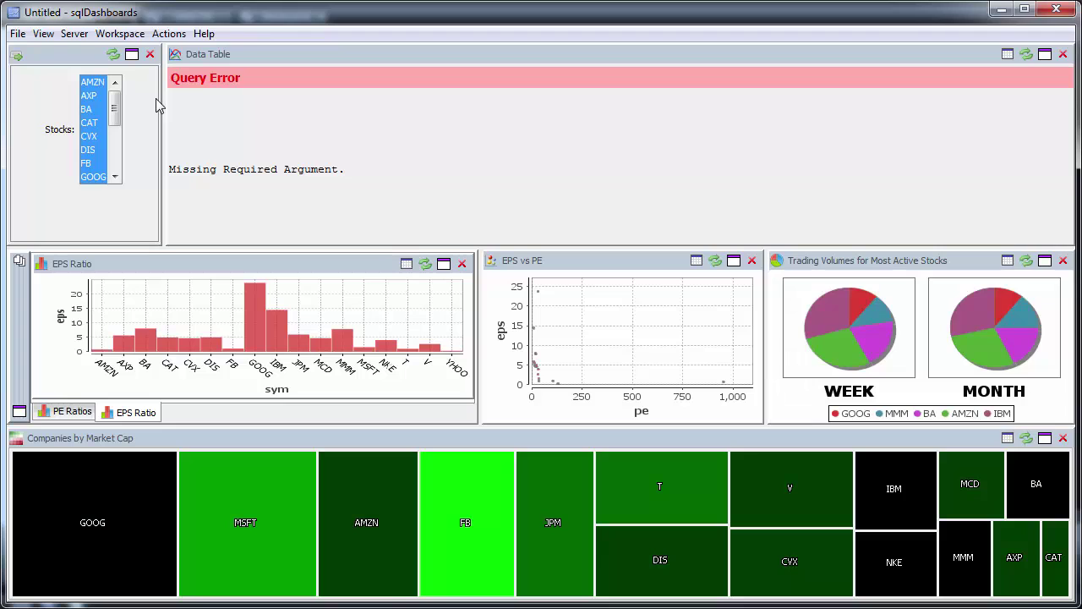
pyautogui.click(90, 111)
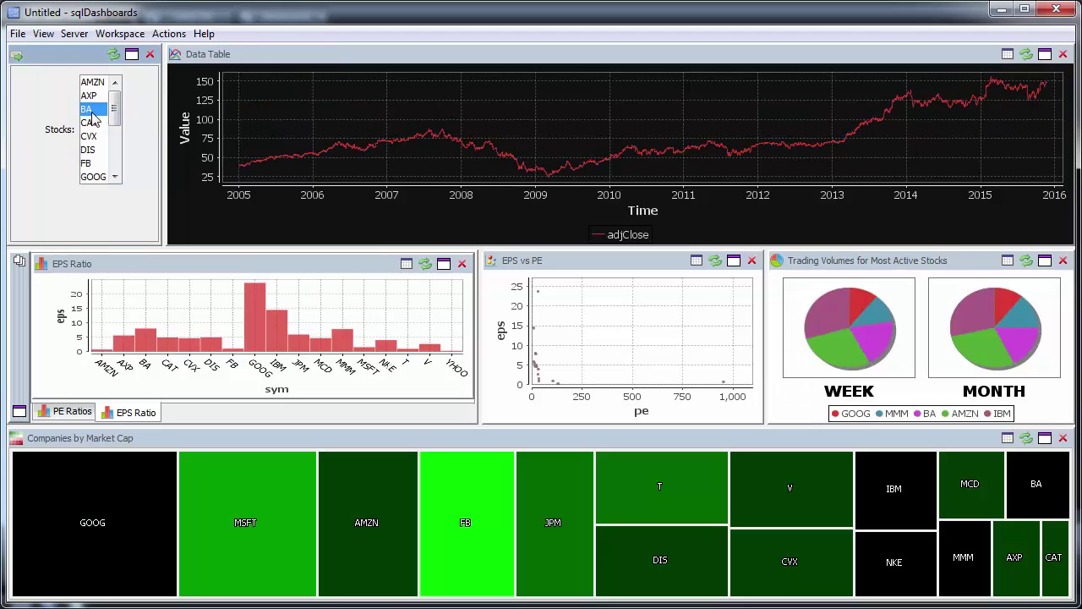
pyautogui.click(93, 165)
pyautogui.scroll(-3, 98, 165)
pyautogui.click(96, 156)
pyautogui.scroll(3, 97, 159)
pyautogui.click(96, 154)
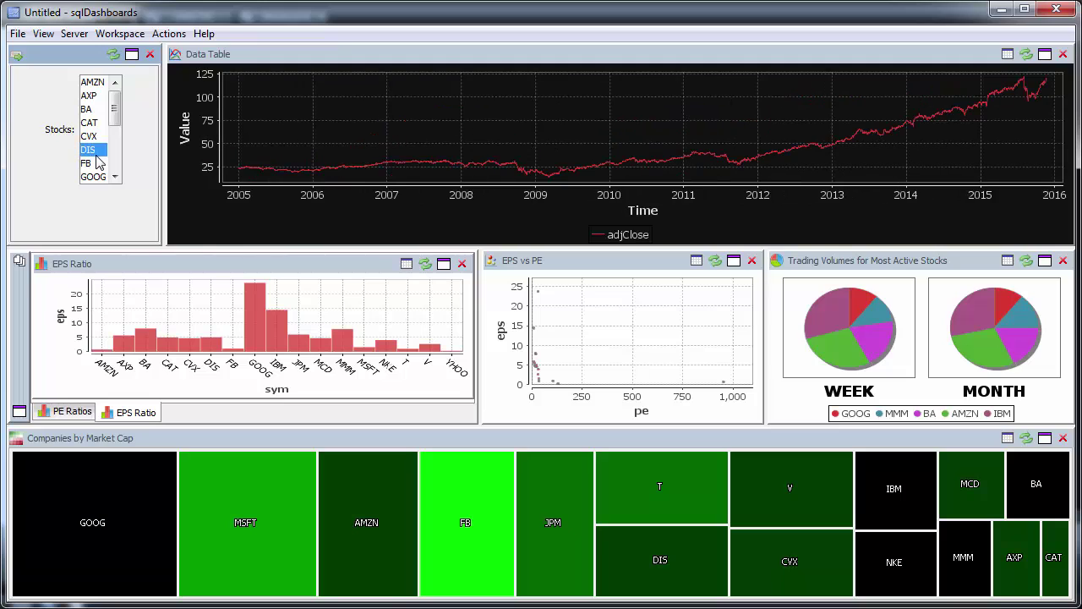
# Zoom the market-cap treemap into JPM and back, then show the PE Ratios bar chart
pyautogui.click(542, 506)
pyautogui.click(541, 505)
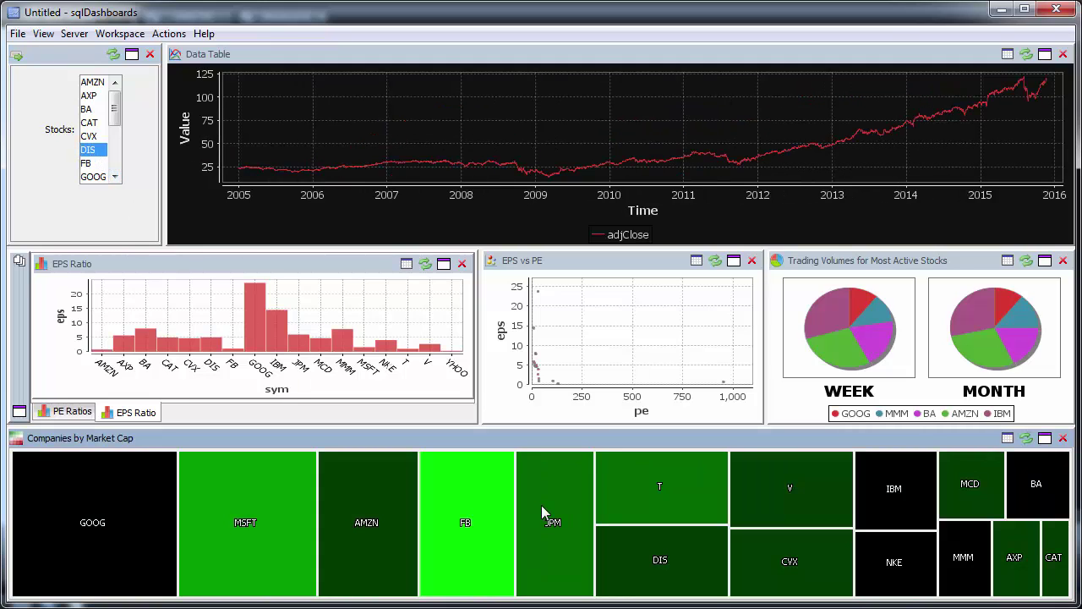
pyautogui.moveTo(848, 347)
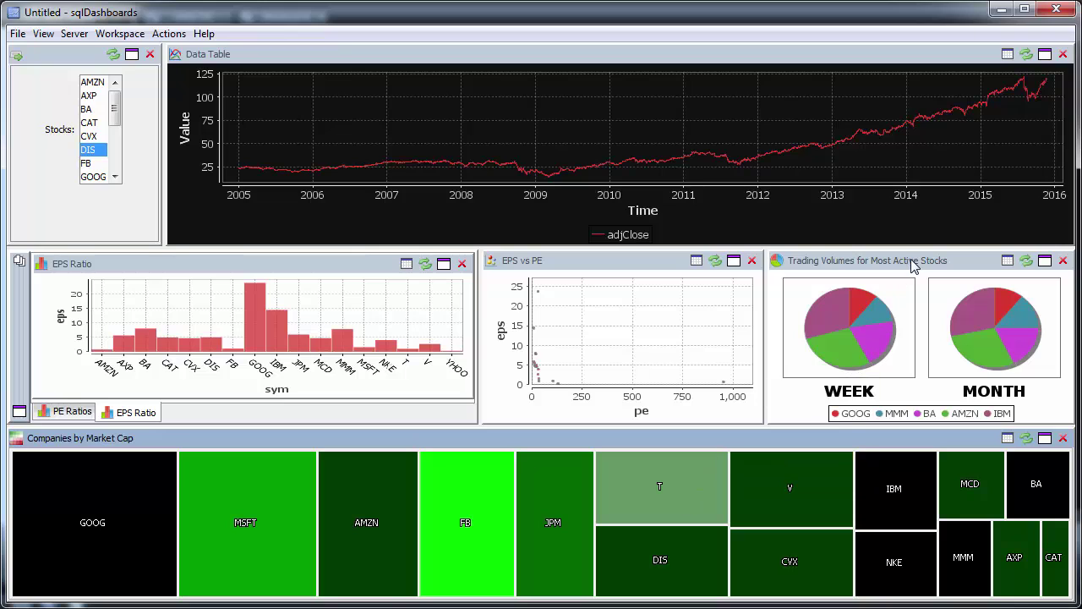
pyautogui.click(74, 413)
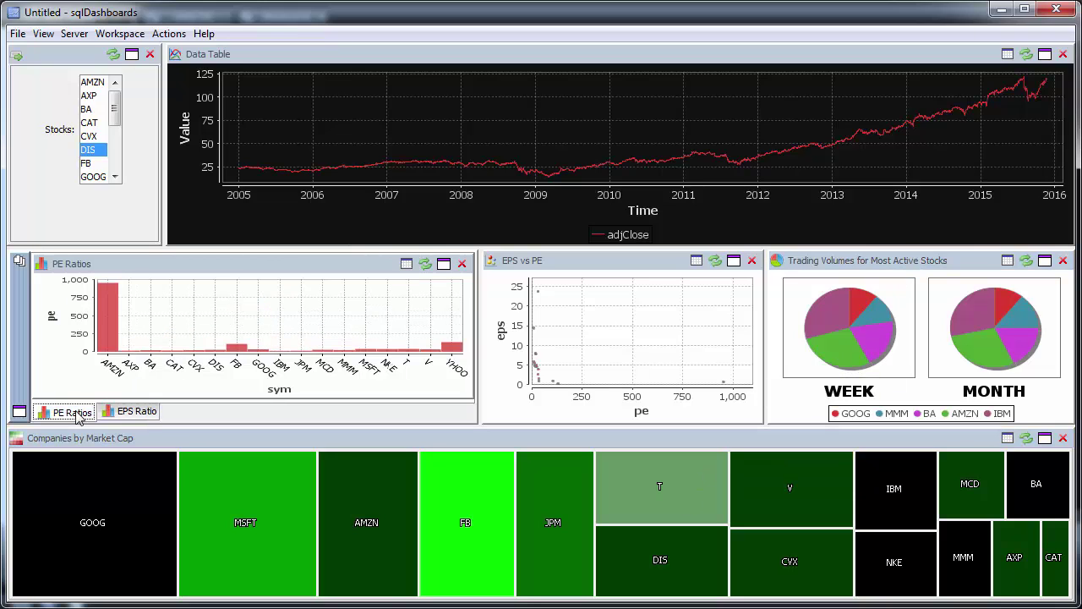
pyautogui.click(204, 34)
pyautogui.moveTo(237, 80)
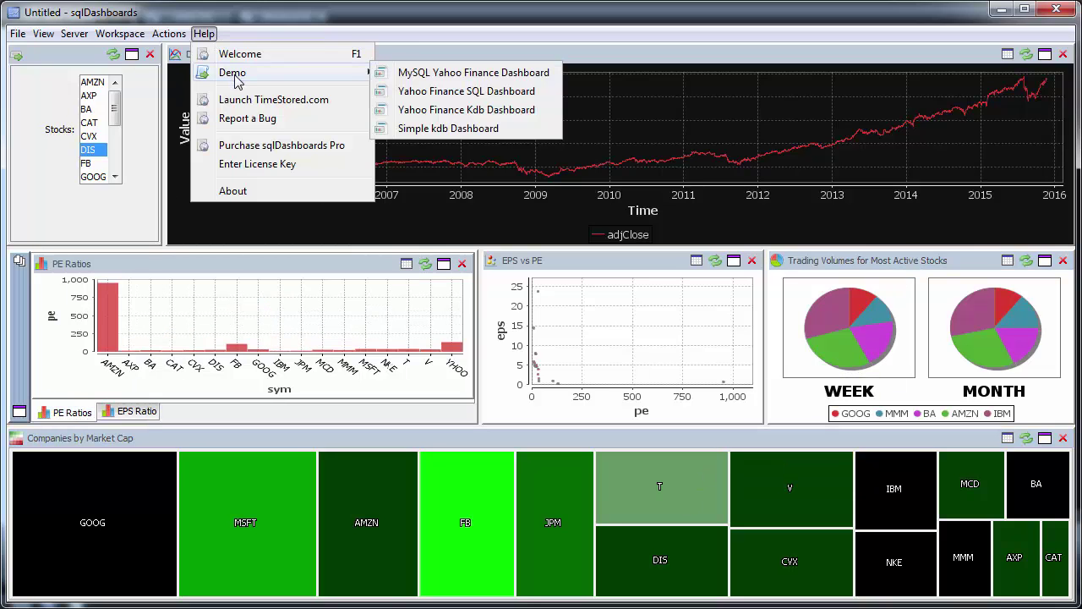